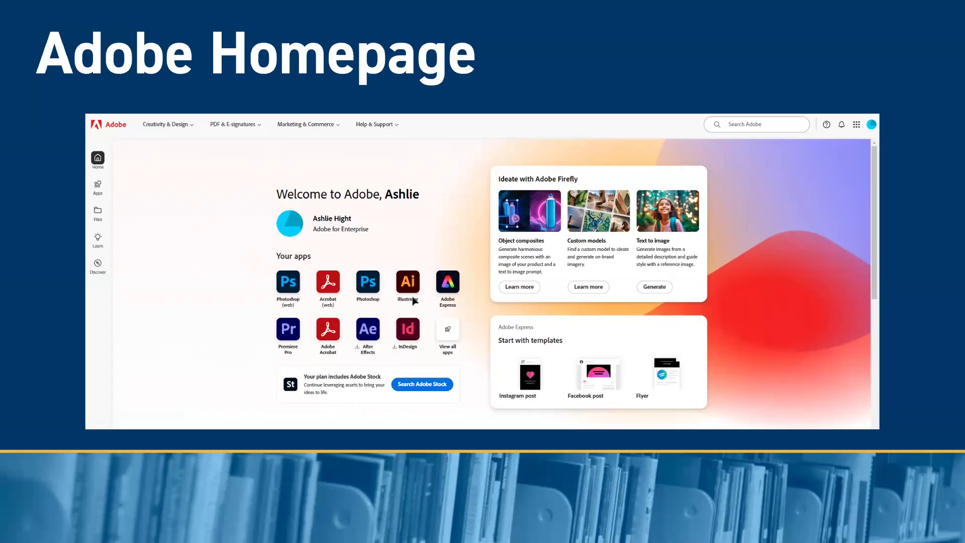
- Start setting up a new document and review the Web presets and the available measurement units
left_click(465, 218)
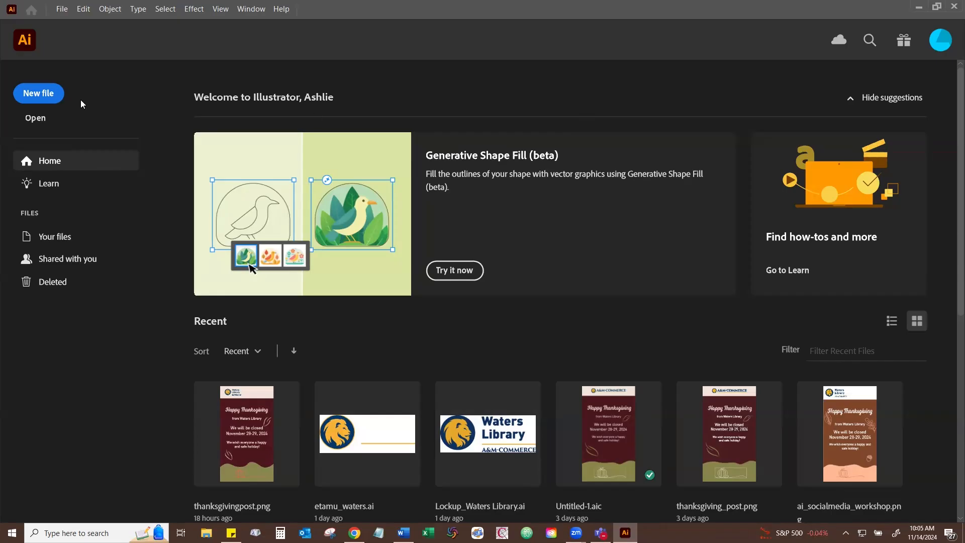
left_click(49, 98)
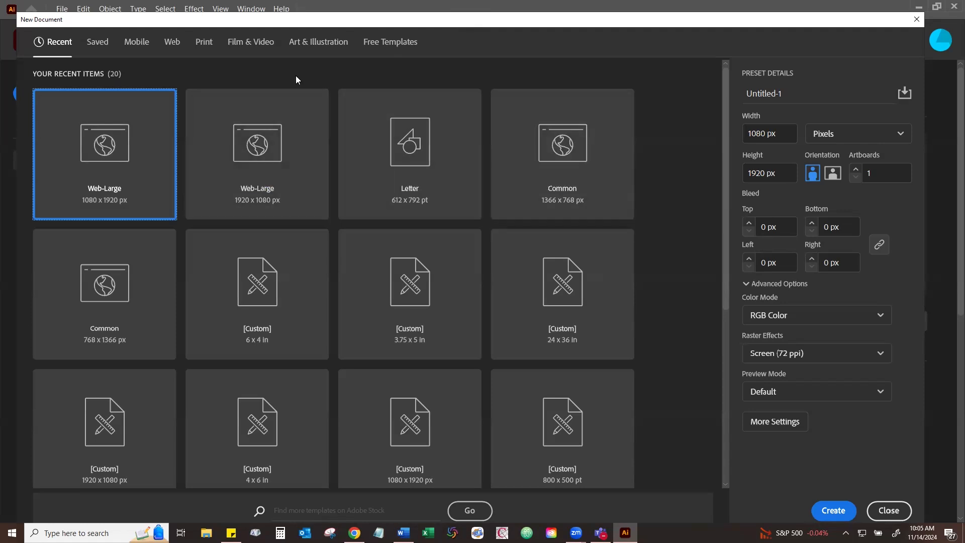
left_click(174, 45)
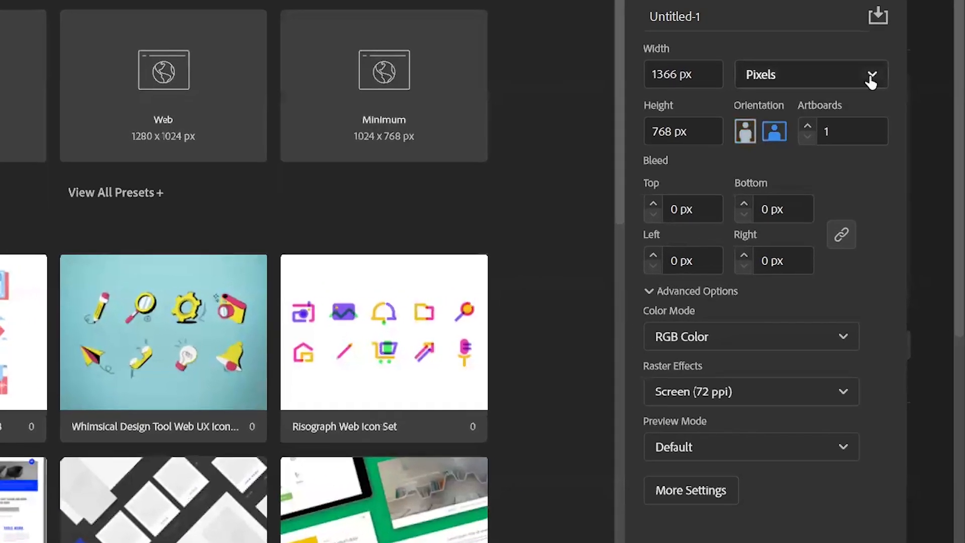
left_click(882, 101)
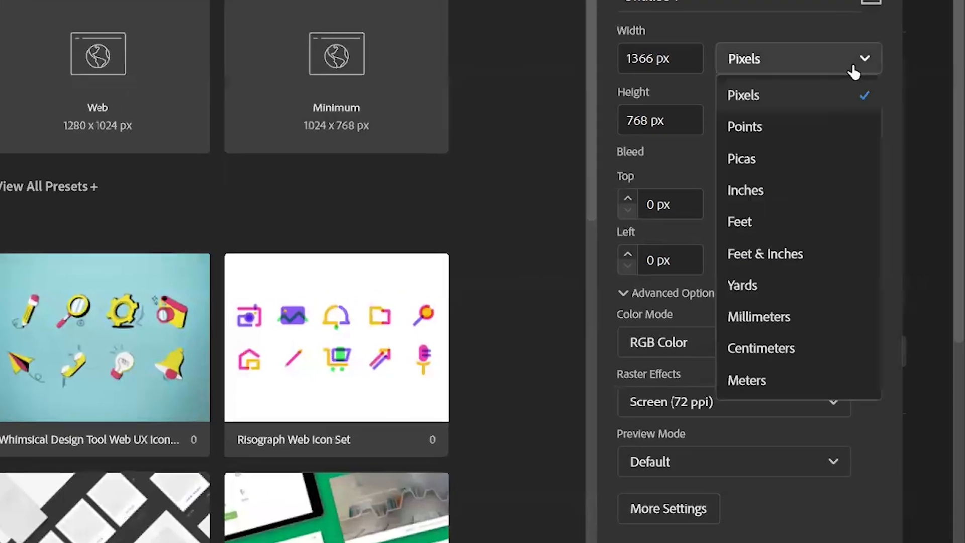
left_click(824, 20)
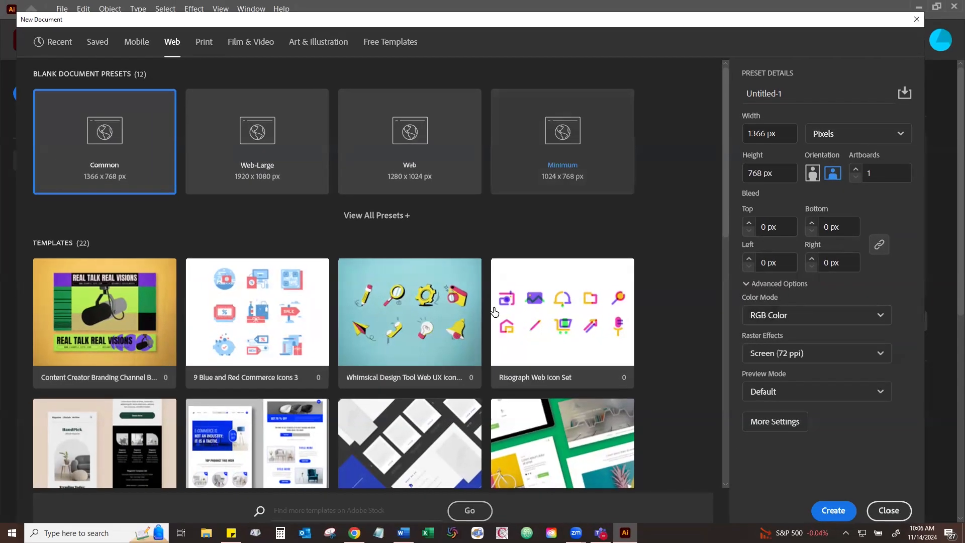
- Create a print document from the Letter preset with inches as the unit and the width set to 11 in
left_click(204, 45)
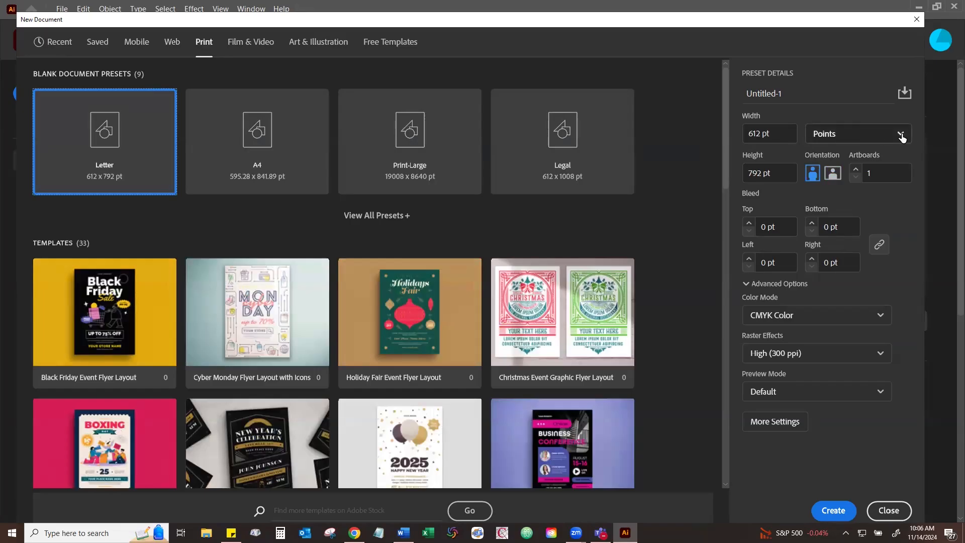
left_click(871, 135)
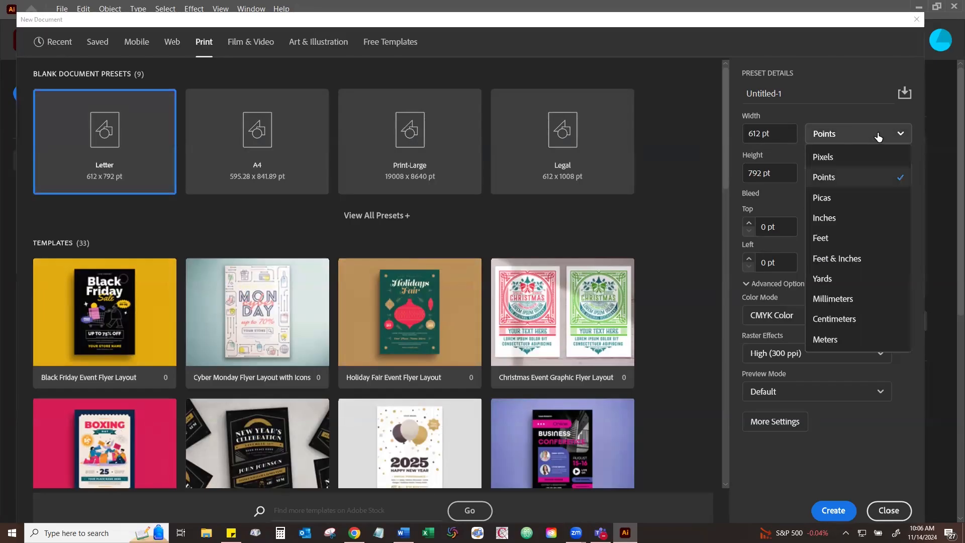
left_click(857, 222)
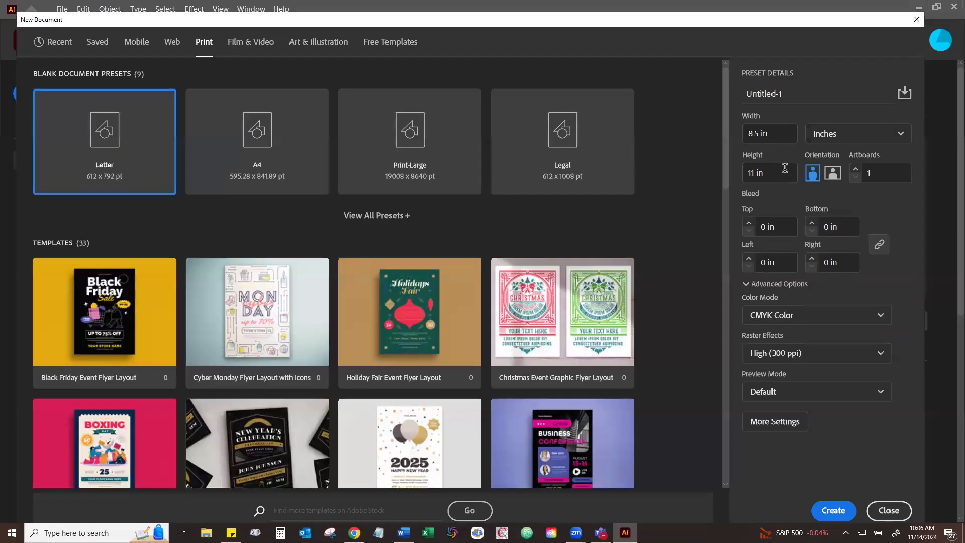
double_click(758, 133)
type("11")
key("Return")
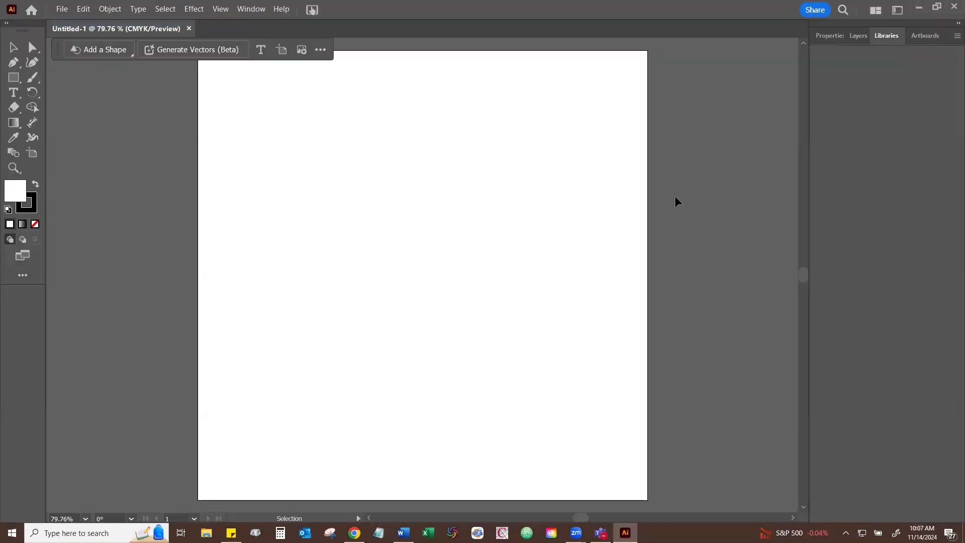
- Create a new web document from the Web-Large preset in portrait orientation, 1080 x 1920 px
key("ctrl+n")
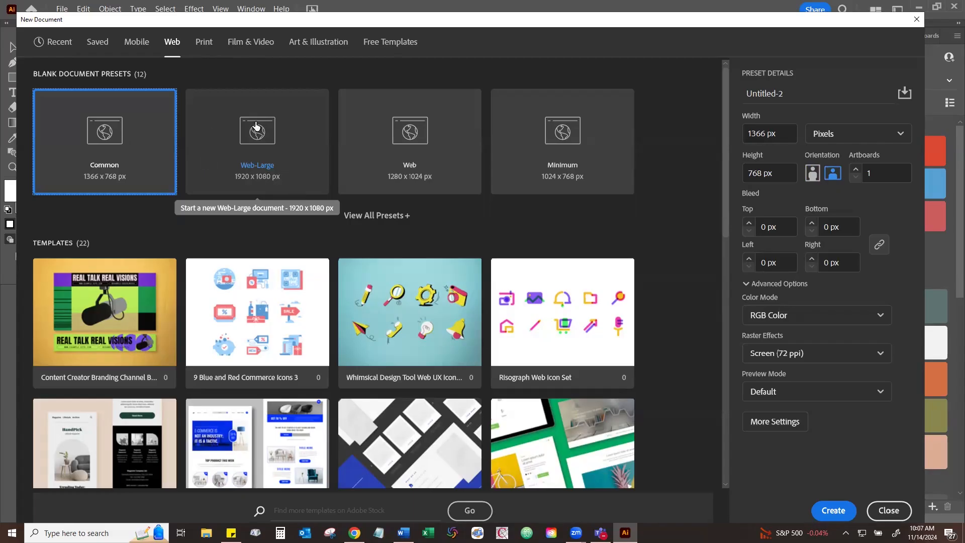
left_click(294, 145)
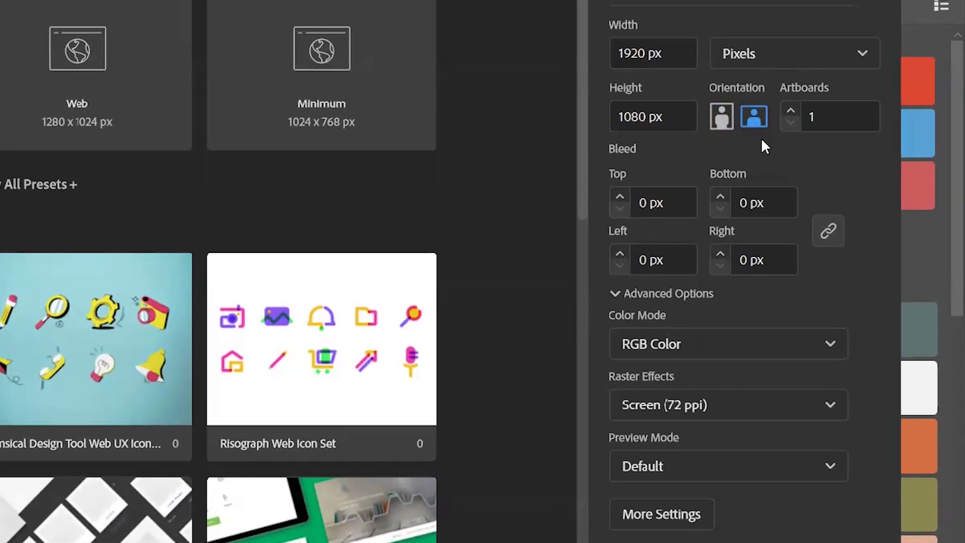
left_click(722, 124)
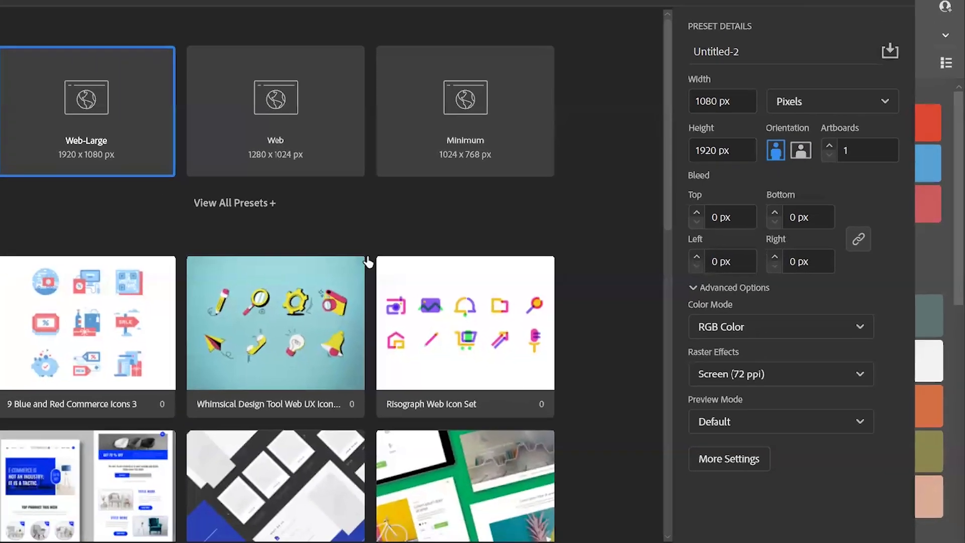
key("Return")
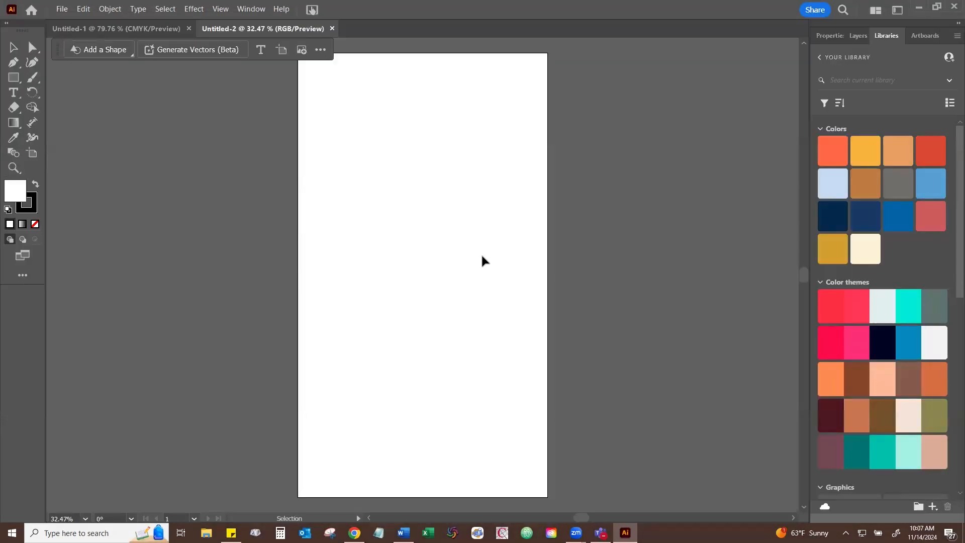
- Close the square print document and display the properties of the portrait web document
left_click(189, 29)
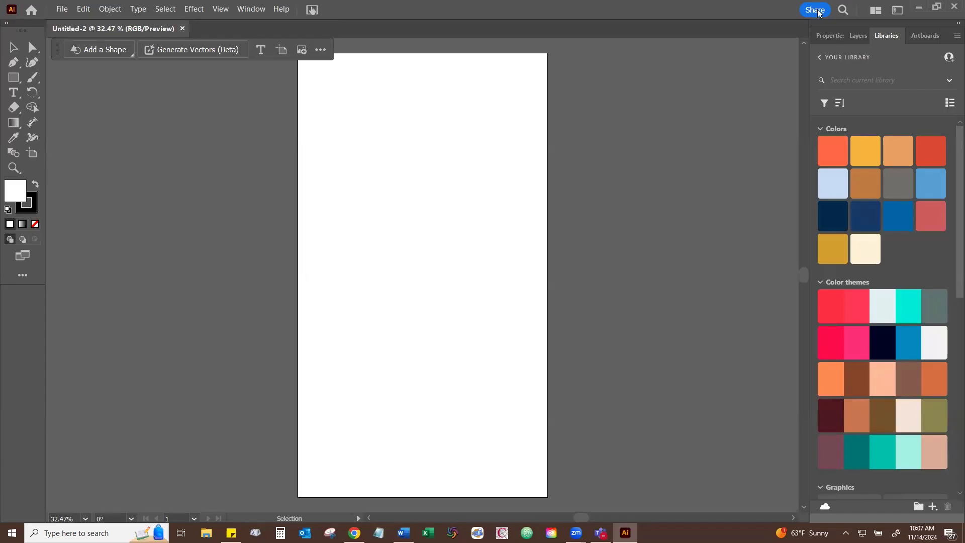
left_click(829, 36)
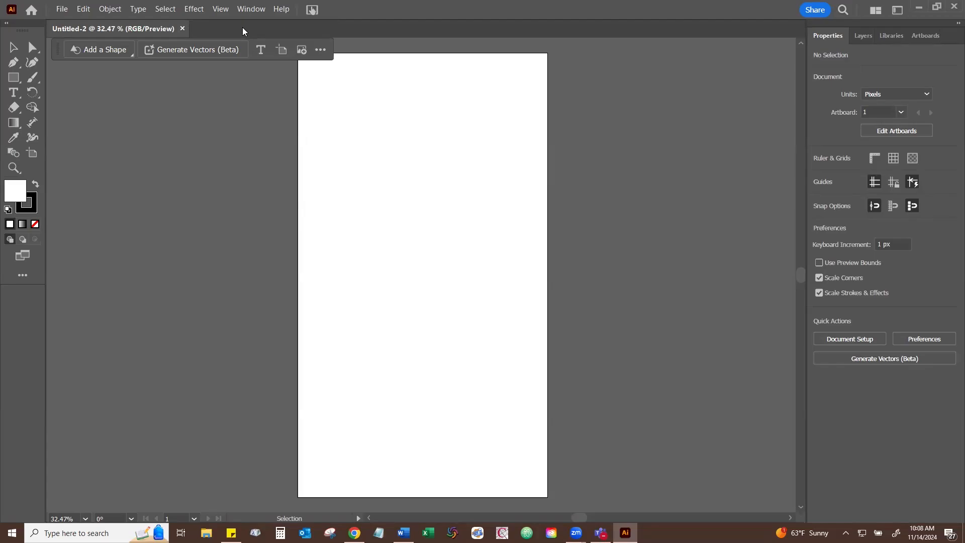
- Examine the list of panels that can be shown and the complete collection of available tools
left_click(244, 15)
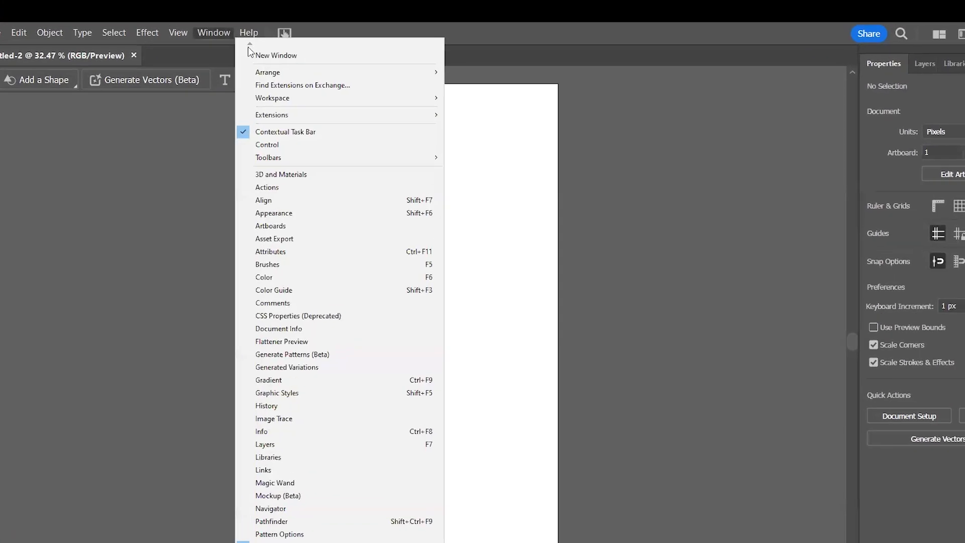
mouse_move(337, 133)
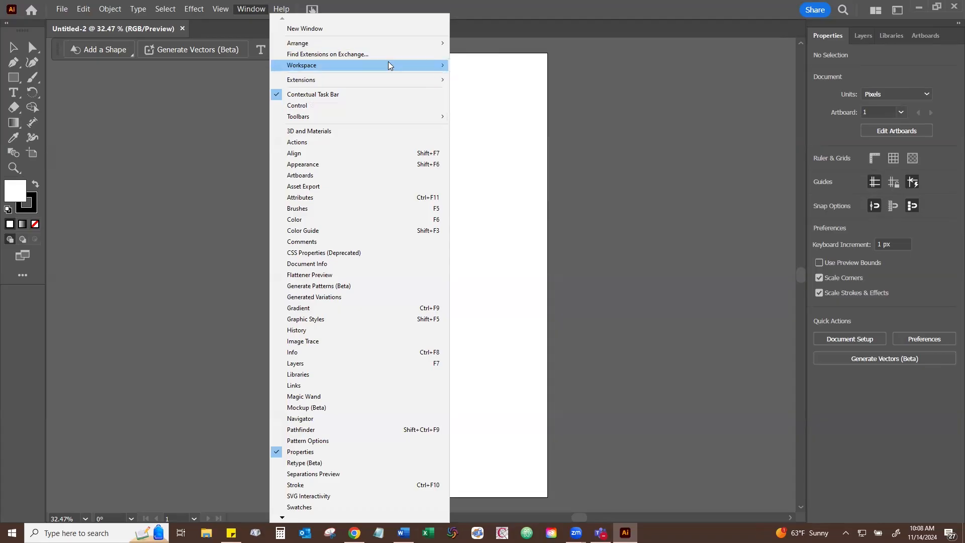
left_click(248, 10)
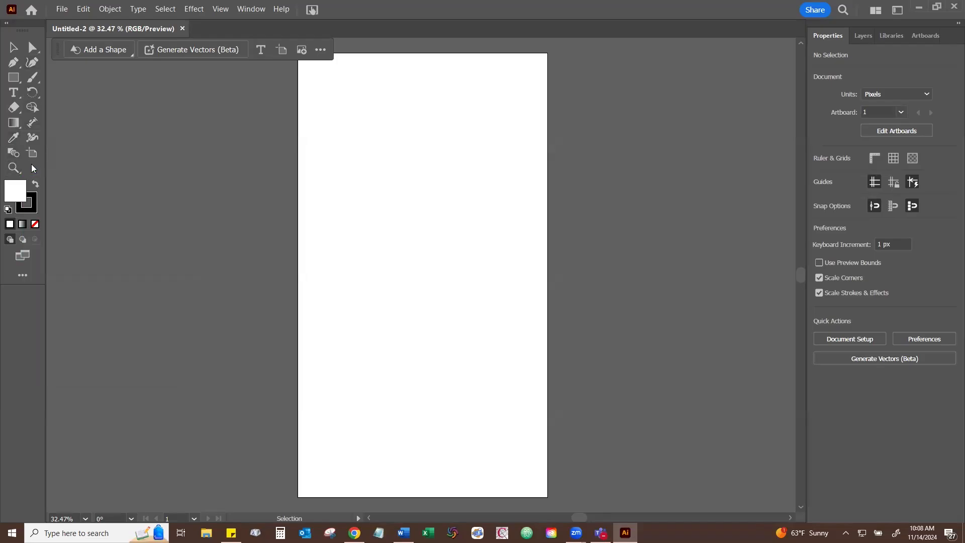
left_click(30, 277)
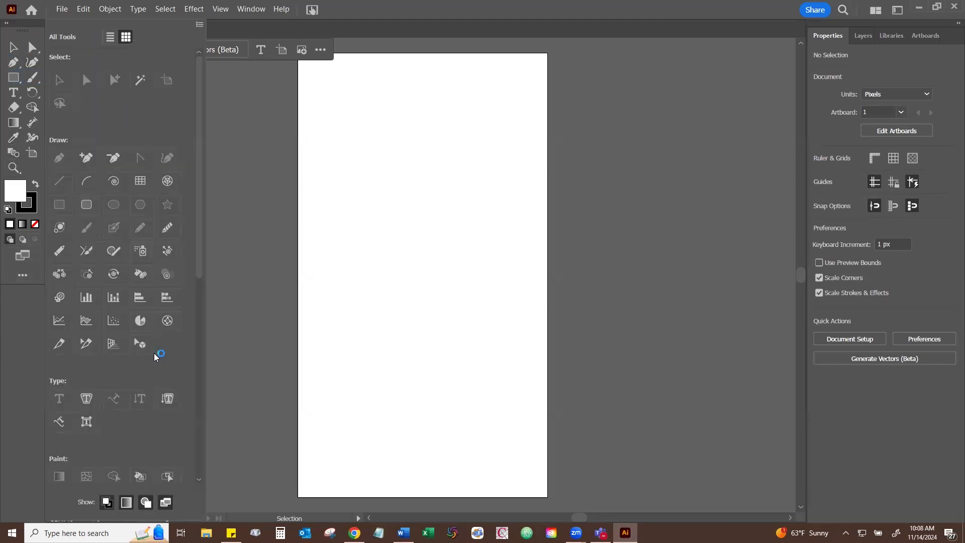
scroll(154, 352, "down", 8)
scroll(156, 352, "up", 5)
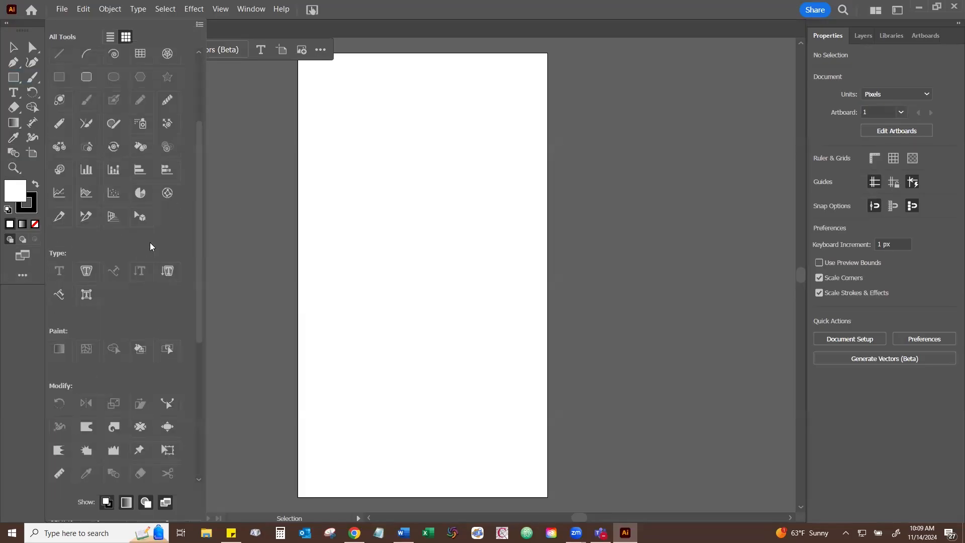
scroll(165, 223, "up", 5)
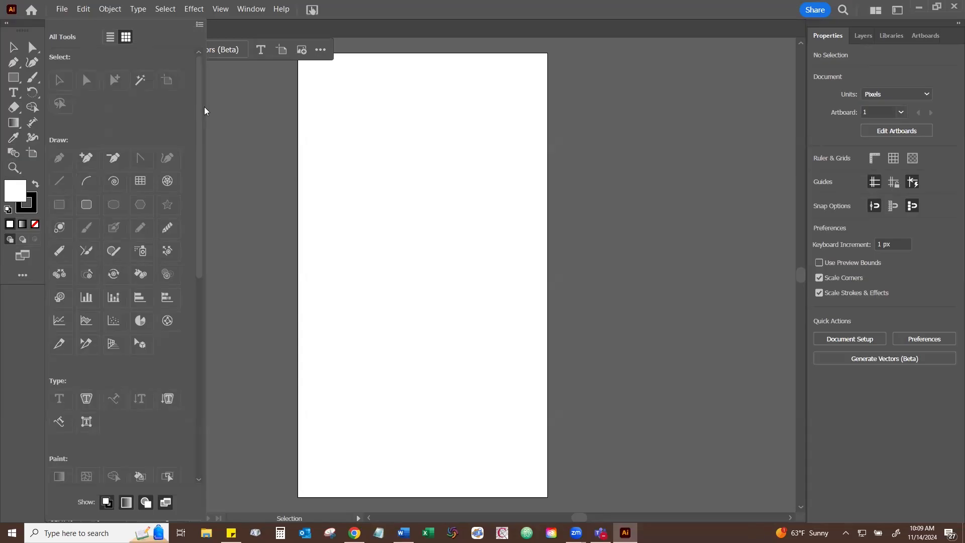
left_click(224, 107)
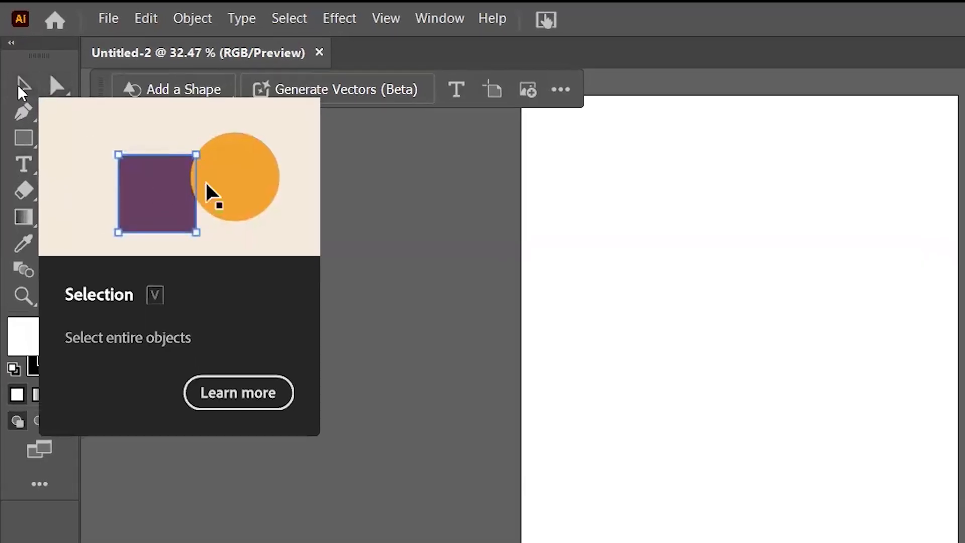
- Try switching between the Direct Selection and Selection tools
left_click(57, 84)
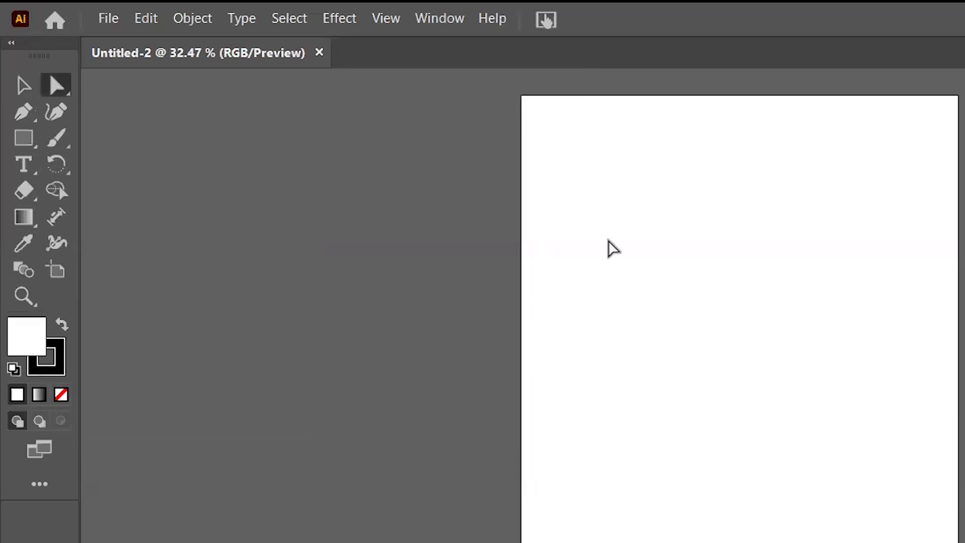
key("v")
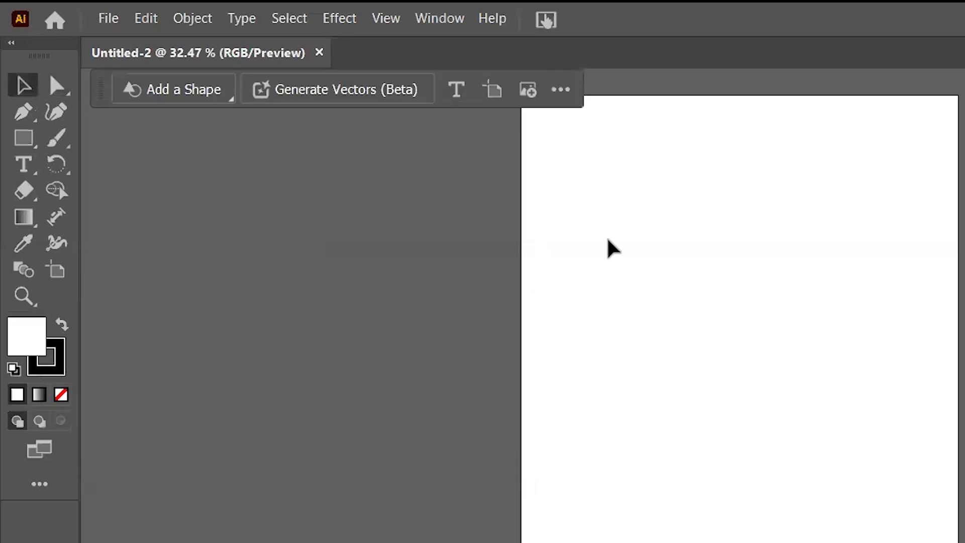
key("a")
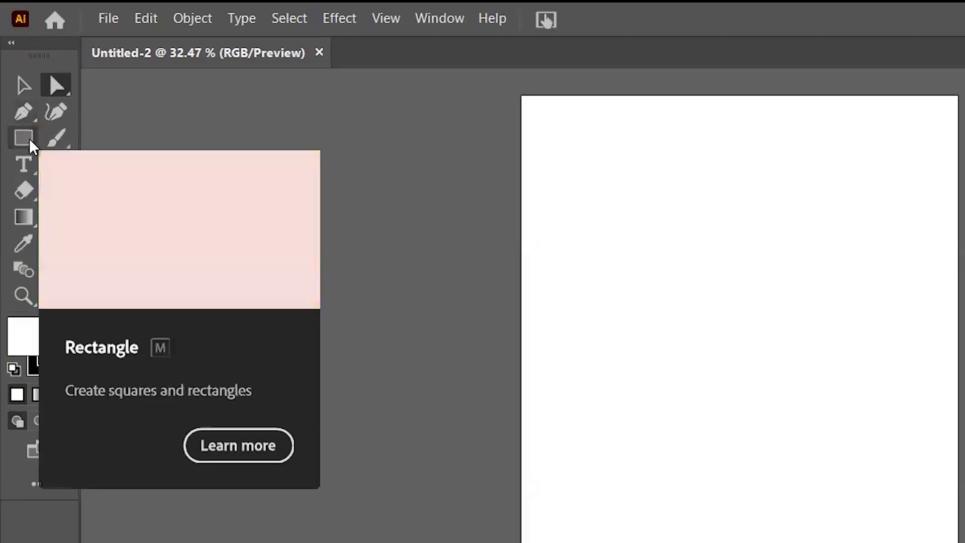
- Draw a square about 790 px wide in the upper half of the artboard with the Rectangle tool
left_click(29, 142)
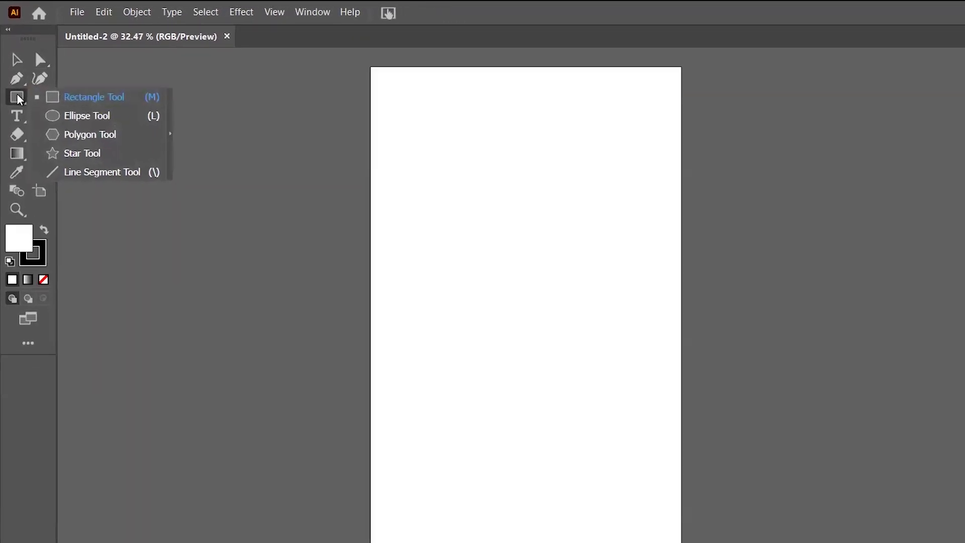
left_click(75, 97)
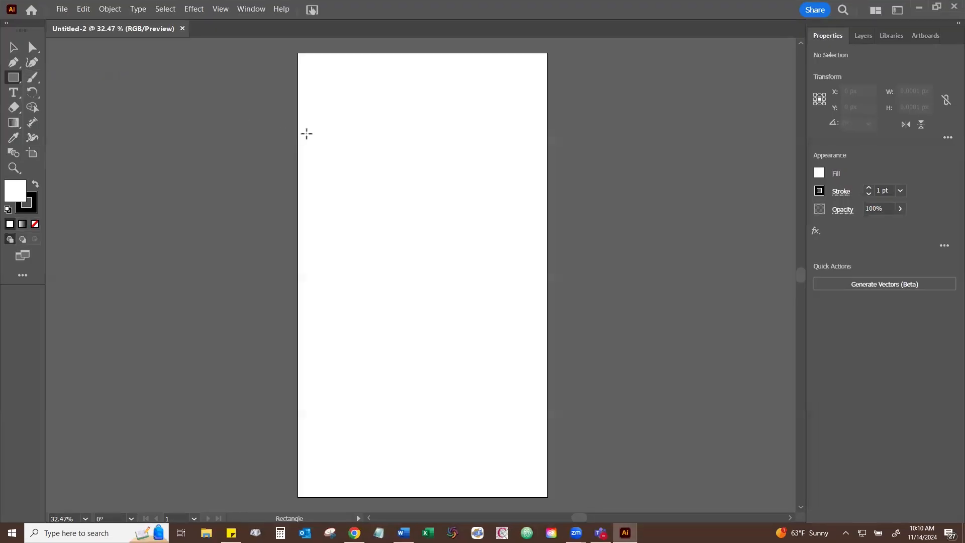
mouse_move(317, 126)
left_mouse_down()
mouse_move(398, 245)
mouse_move(492, 336)
mouse_move(472, 340)
mouse_move(529, 295)
mouse_move(653, 297)
mouse_move(478, 316)
mouse_move(490, 422)
mouse_move(521, 347)
mouse_move(491, 327)
mouse_move(510, 355)
mouse_move(520, 349)
mouse_move(511, 326)
mouse_move(474, 291)
mouse_move(499, 321)
mouse_move(483, 313)
mouse_move(499, 308)
left_mouse_up()
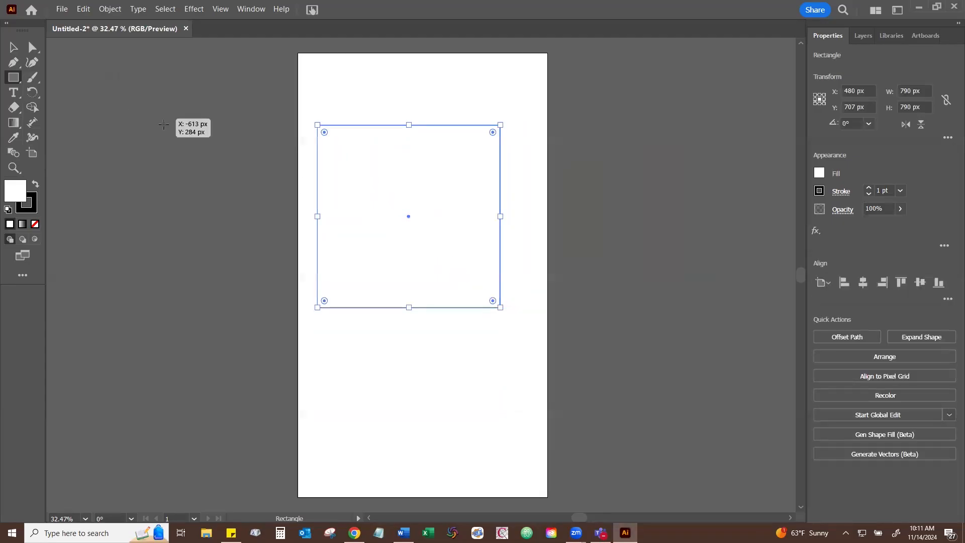
- Draw a second square about 529 px wide outside the artboard and delete it
mouse_move(144, 114)
left_mouse_down()
mouse_move(289, 267)
mouse_move(246, 236)
mouse_move(346, 373)
mouse_move(337, 332)
mouse_move(164, 138)
mouse_move(451, 507)
mouse_move(437, 454)
mouse_move(231, 219)
mouse_move(431, 422)
mouse_move(274, 249)
mouse_move(355, 394)
mouse_move(211, 234)
left_mouse_up()
key("v")
key("Delete")
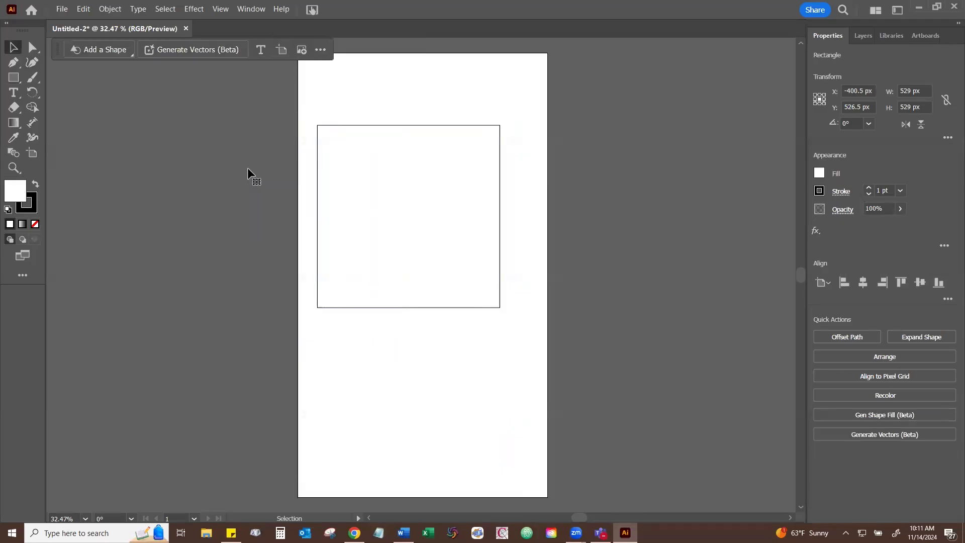
- Move and stretch the square to about 1080 x 1646 px, spanning the artboard's width down to its lower edge
left_click_drag(381, 207, 547, 210)
left_click_drag(423, 301, 415, 484)
left_click_drag(422, 161, 422, 117)
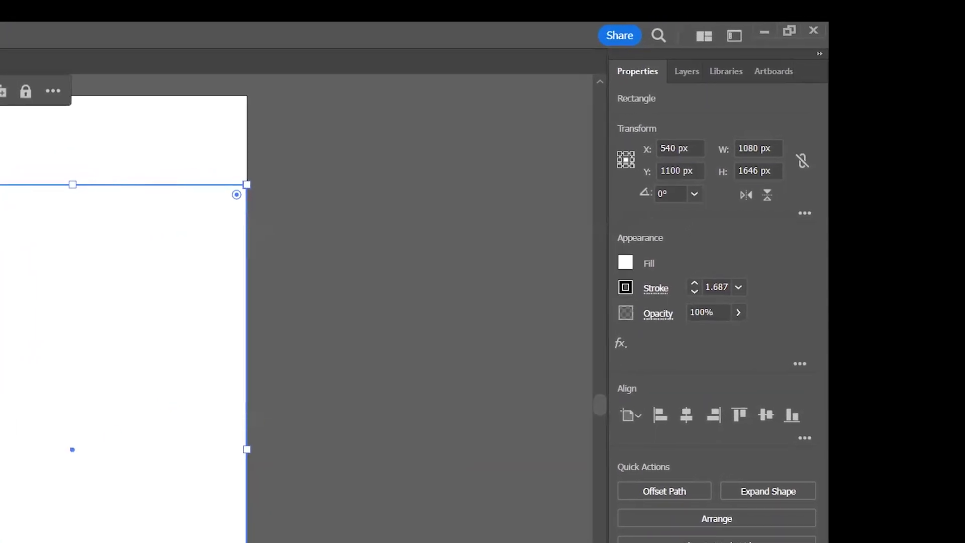
- Try out thicker stroke weights on the rectangle, ending at 17 pt
left_click_drag(691, 283, 691, 283)
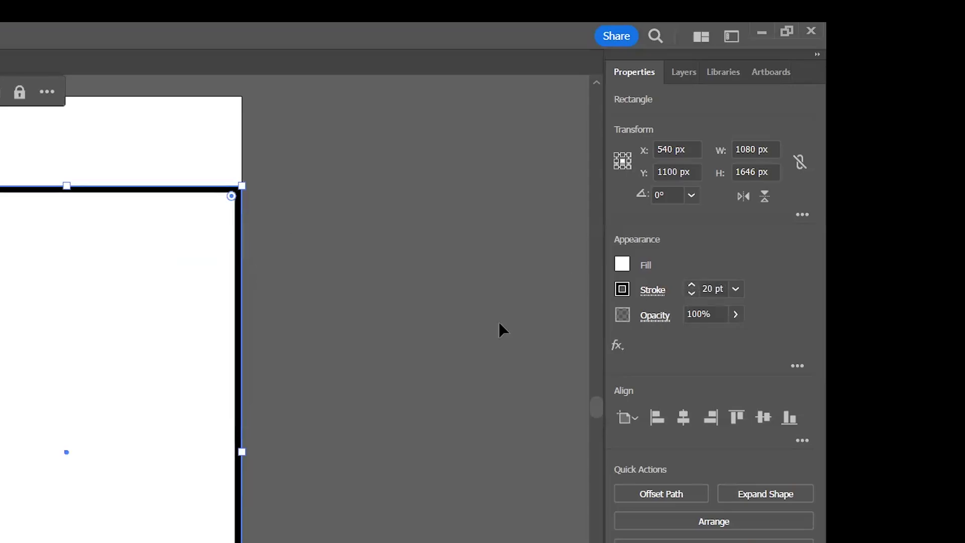
left_click(692, 283)
left_click(691, 283)
left_click(690, 285)
left_click(690, 285)
left_click(692, 295)
left_click(692, 295)
left_click(692, 295)
left_click(691, 296)
left_click(692, 296)
left_click(692, 295)
left_click(692, 295)
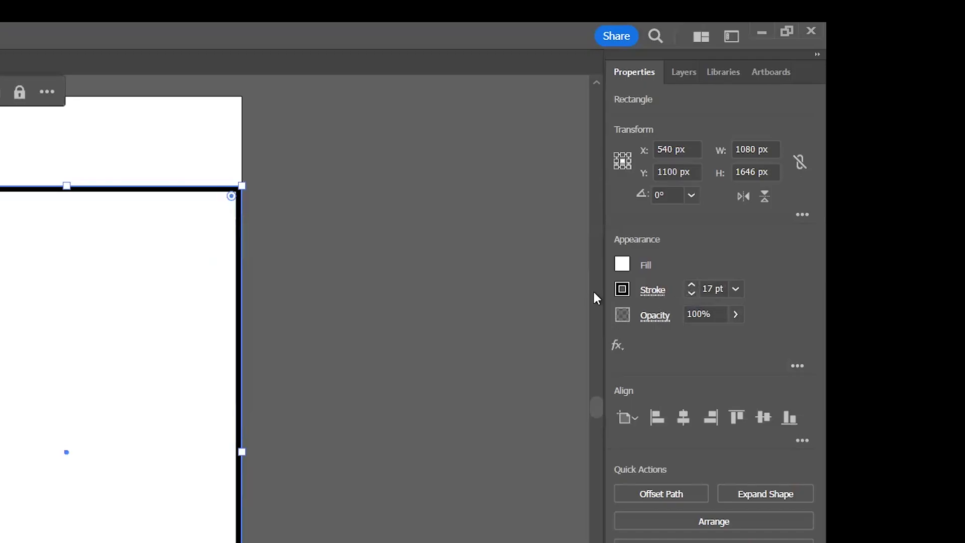
- Set the rectangle's stroke color to None
left_click(622, 291)
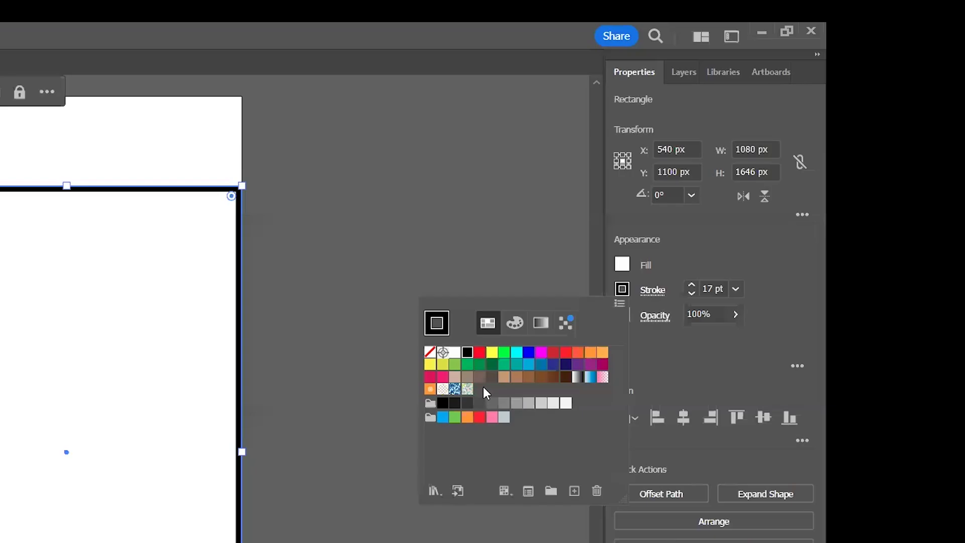
left_click(430, 353)
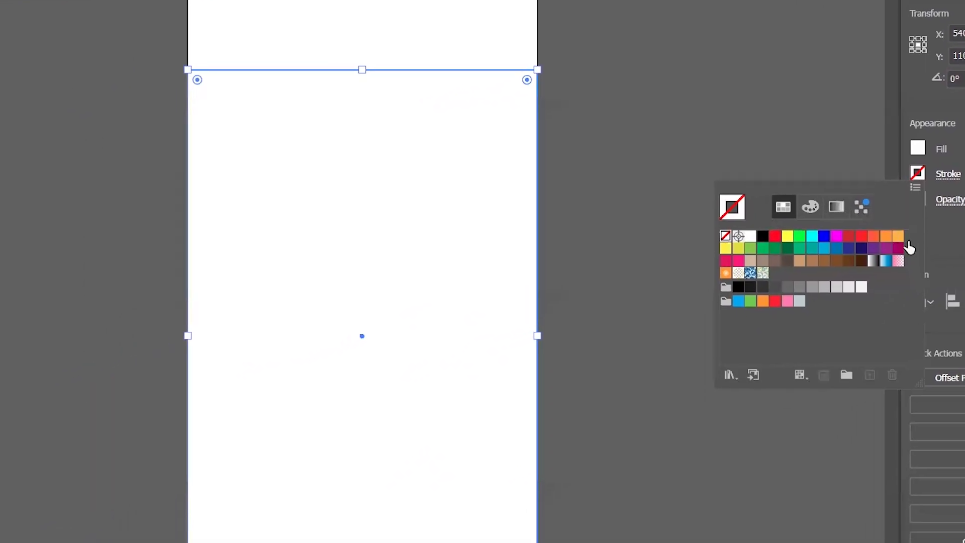
left_click(406, 28)
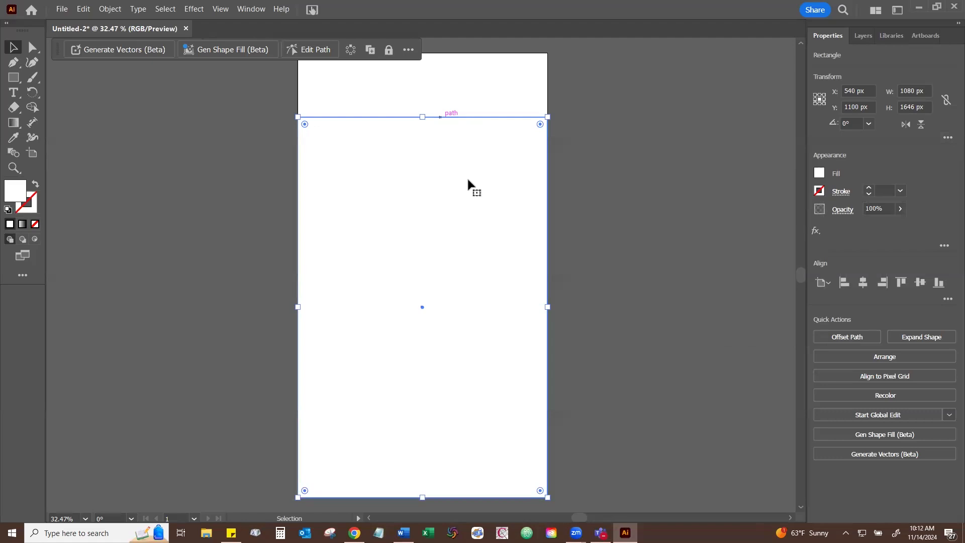
- Fill the rectangle with a bright green picked from the RGB spectrum and darken it by lowering its green value
left_click(819, 174)
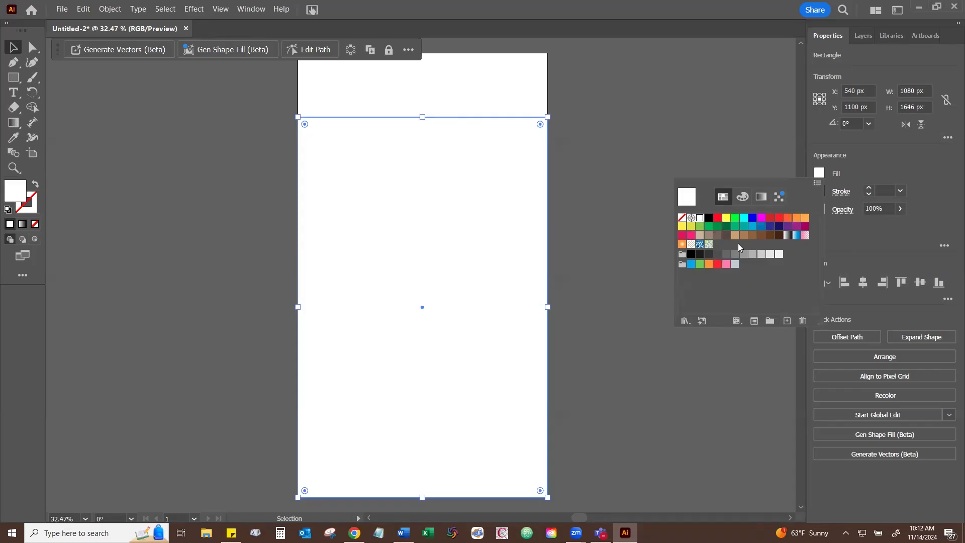
left_click(743, 198)
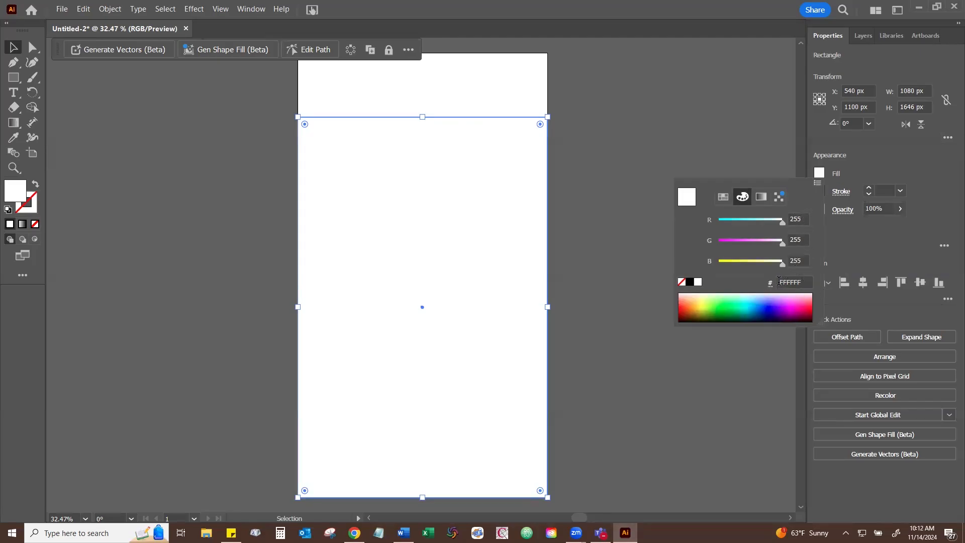
left_click(728, 298)
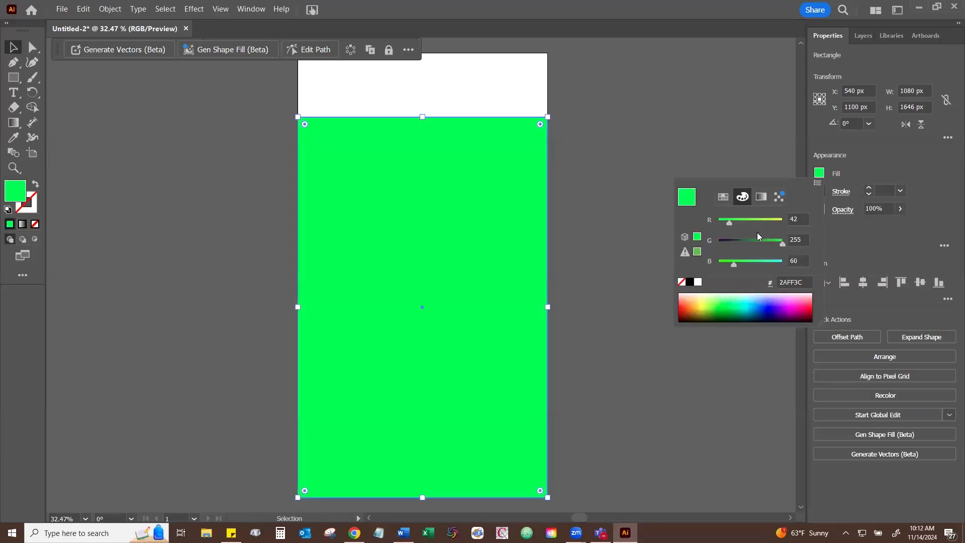
left_click_drag(782, 243, 757, 238)
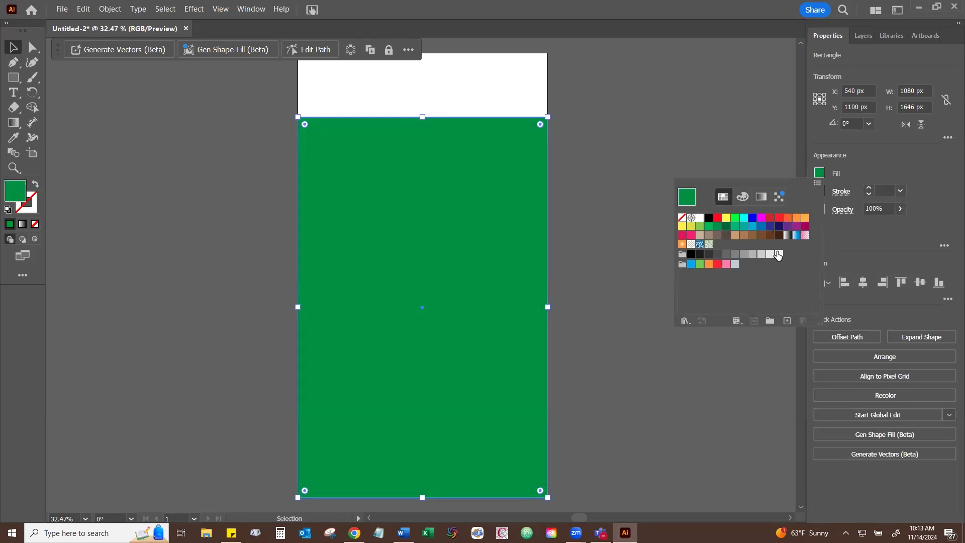
left_click(835, 242)
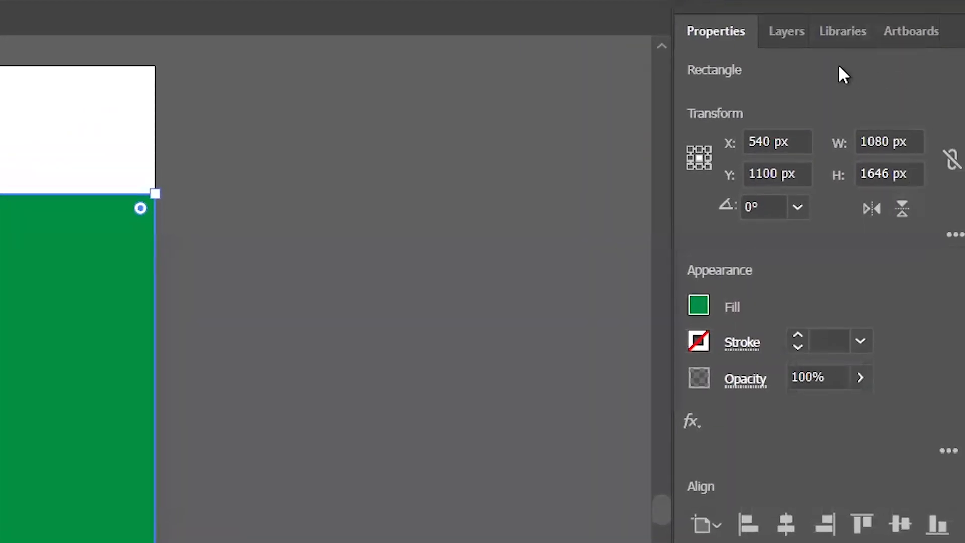
- Look through the colors, color themes and graphics saved in Your Library
left_click(844, 39)
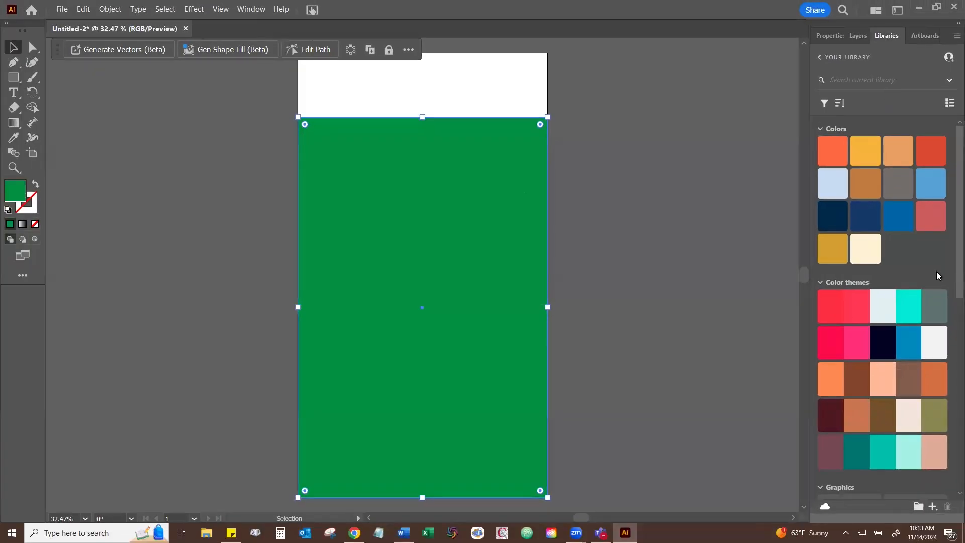
scroll(938, 276, "down", 10)
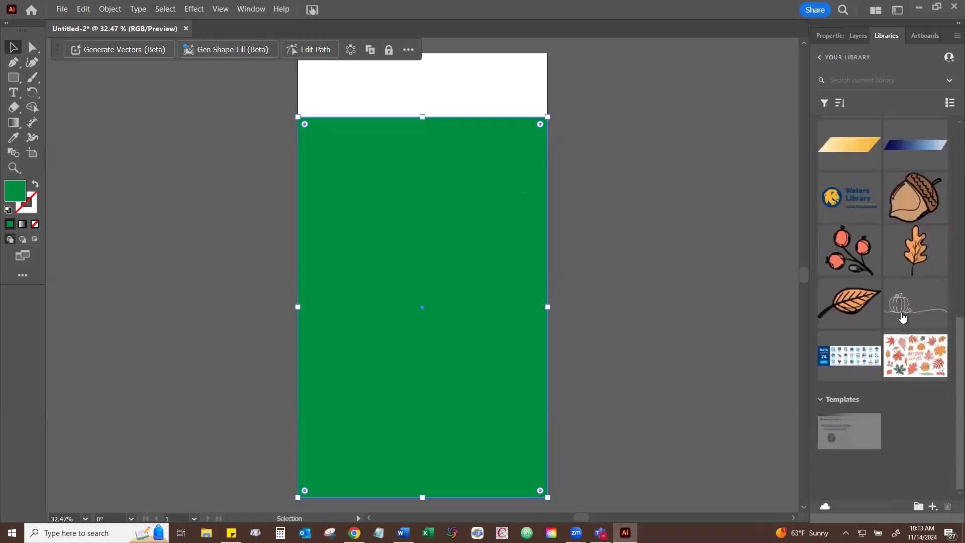
scroll(914, 241, "up", 10)
scroll(919, 254, "down", 8)
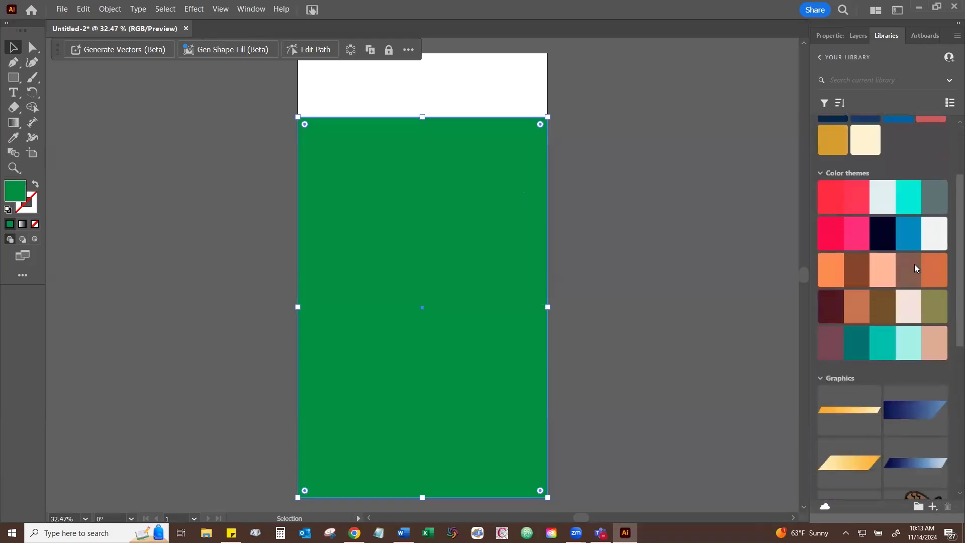
scroll(900, 337, "up", 8)
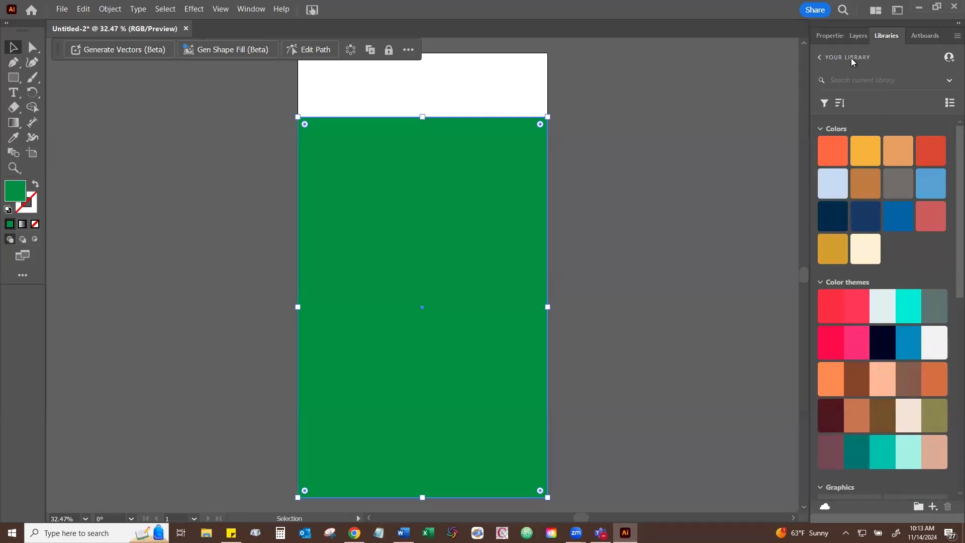
scroll(913, 274, "down", 3)
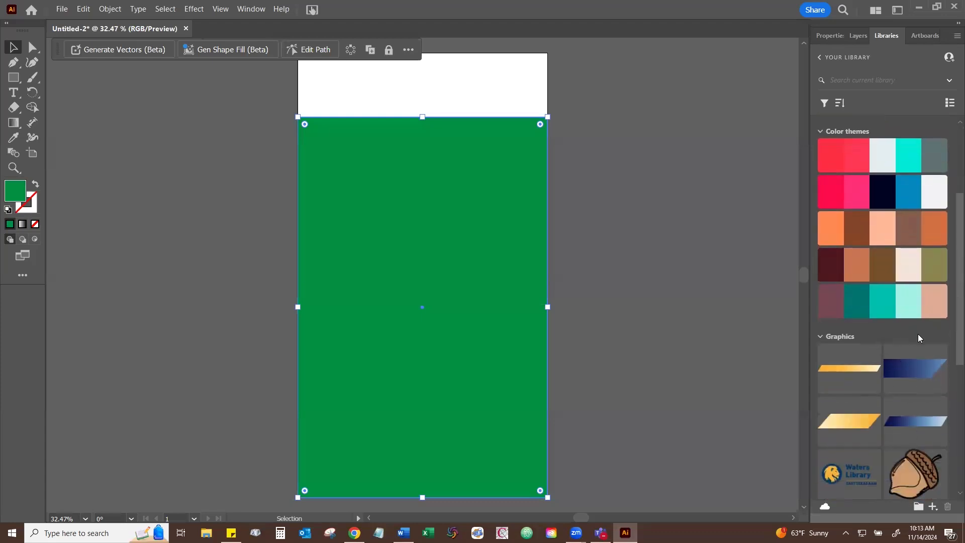
scroll(900, 354, "up", 1)
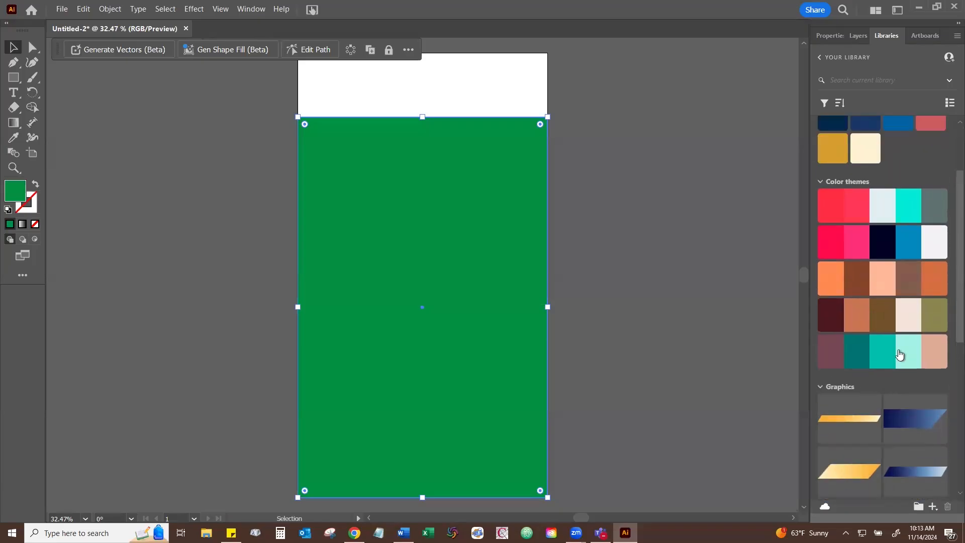
scroll(913, 160, "up", 2)
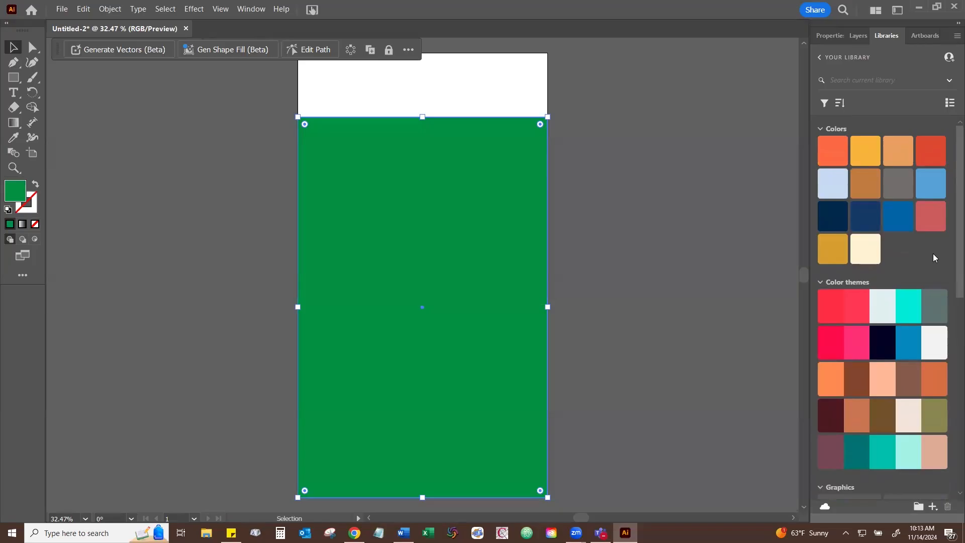
scroll(924, 242, "down", 2)
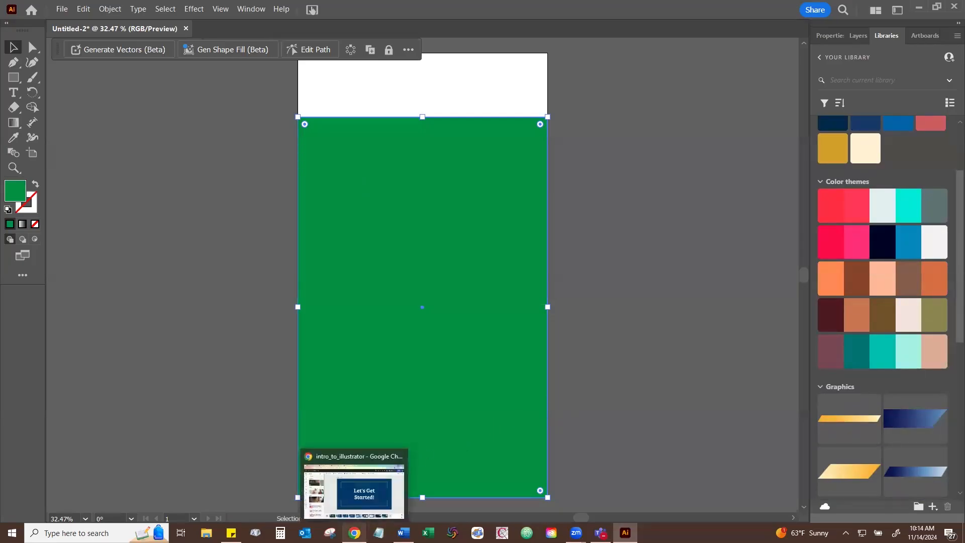
- Switch to Adobe Color in Chrome and search its color themes for "thanksgiving"
left_click(354, 477)
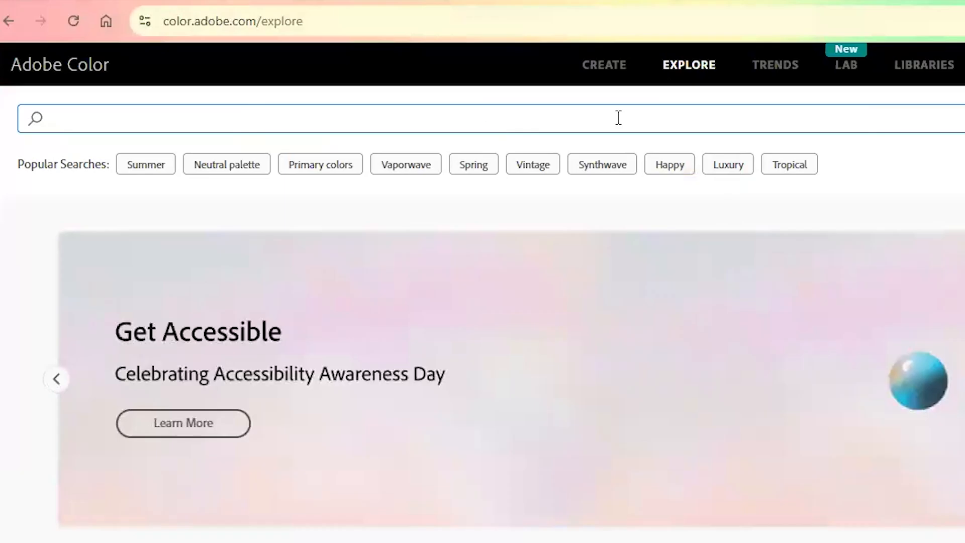
type("thanksgivi")
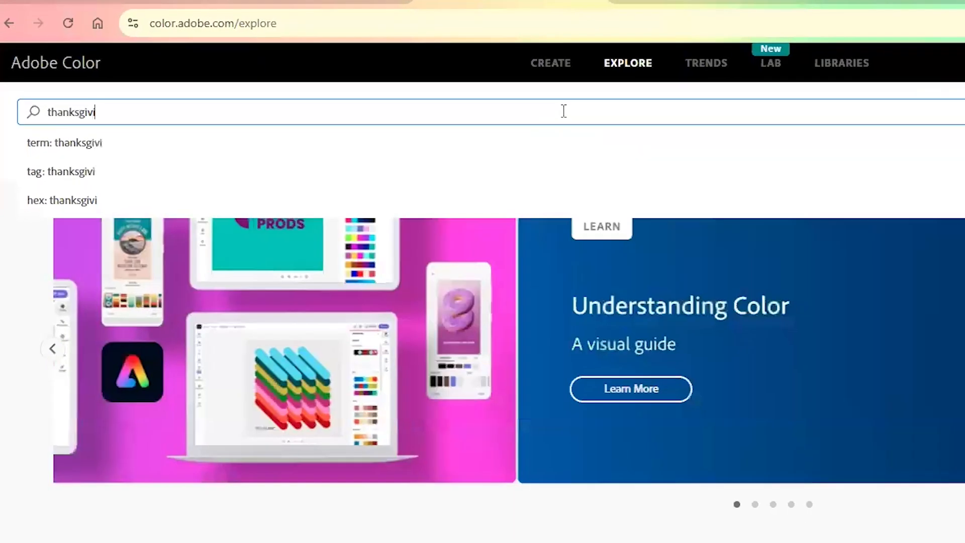
type("ng")
key("Return")
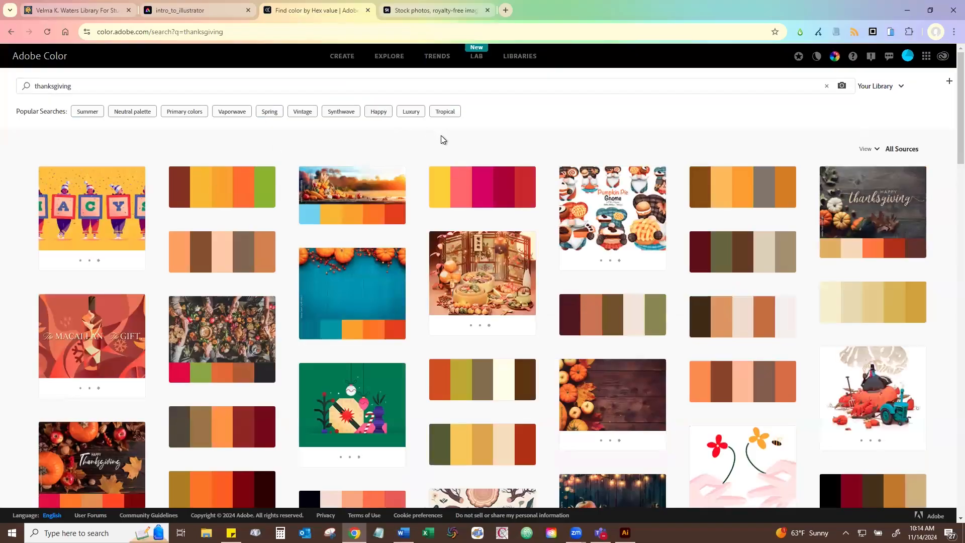
- Browse the search results, open the Thanksgiving Cookies 2017 theme and add it to Your Library
scroll(749, 190, "down", 1)
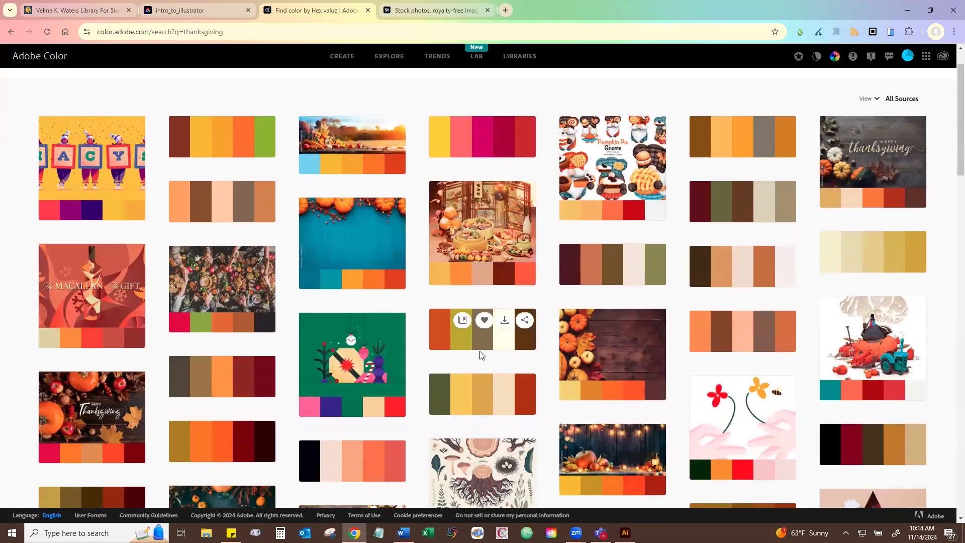
scroll(484, 341, "down", 1)
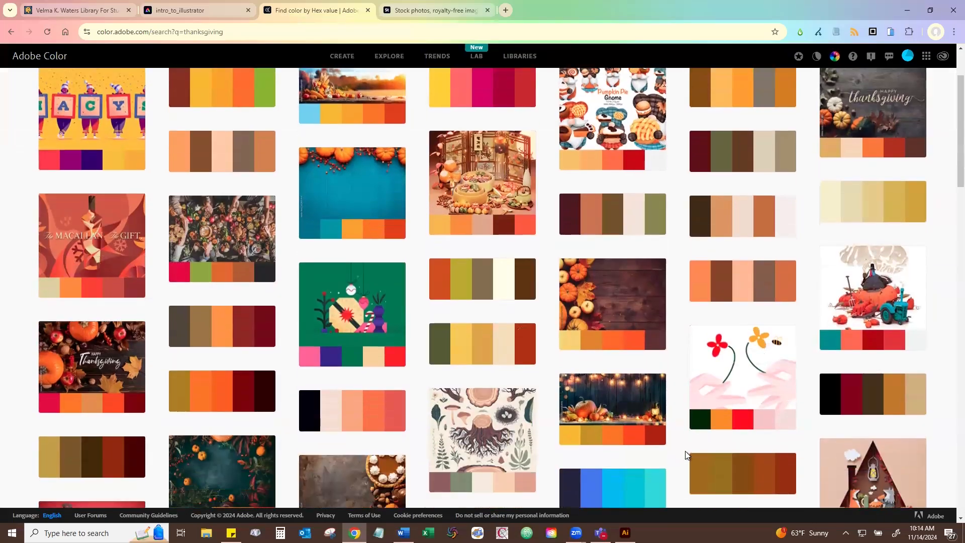
scroll(90, 377, "down", 3)
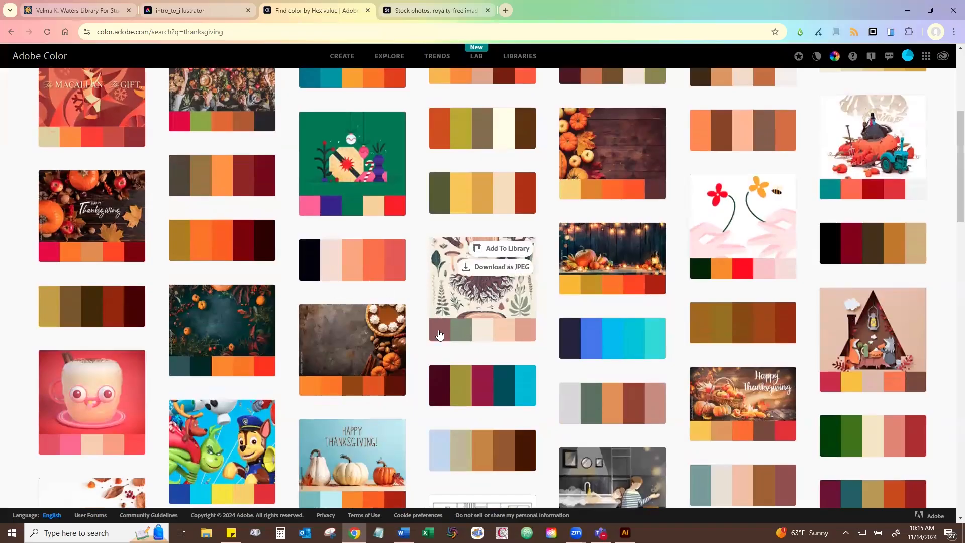
scroll(439, 334, "down", 3)
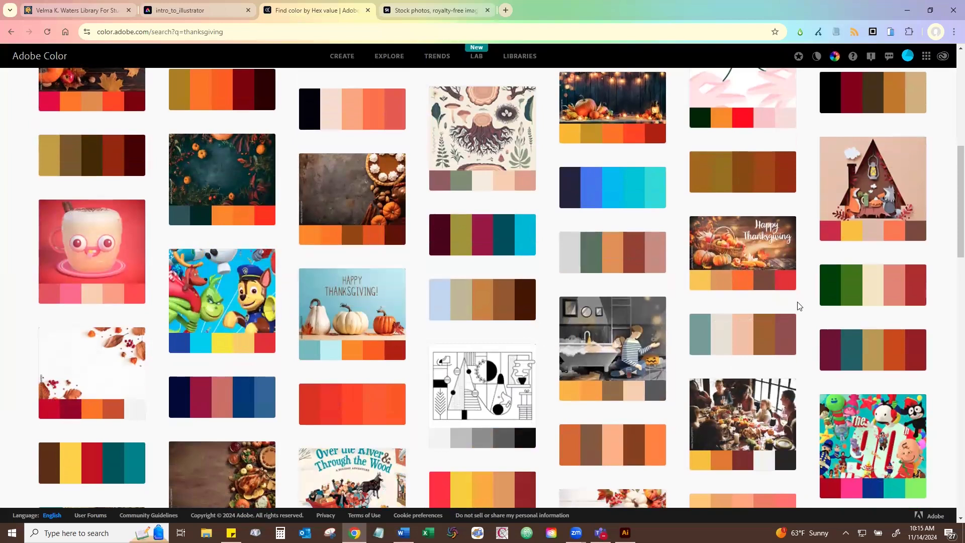
scroll(799, 306, "down", 7)
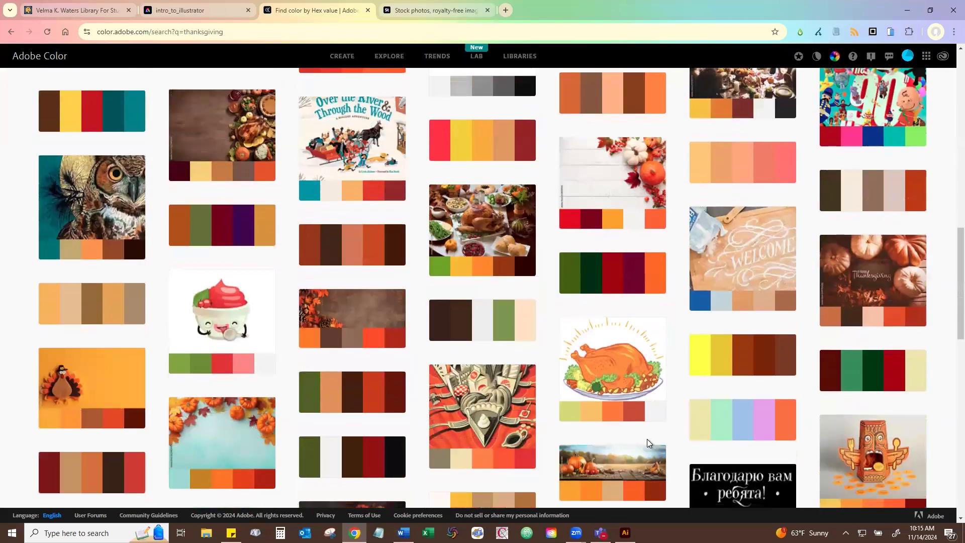
scroll(647, 442, "down", 2)
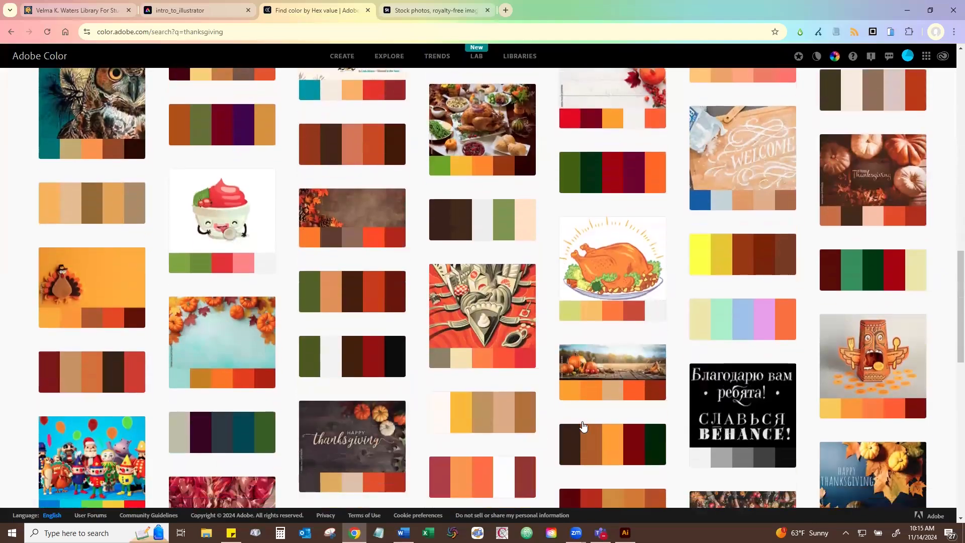
scroll(674, 380, "down", 3)
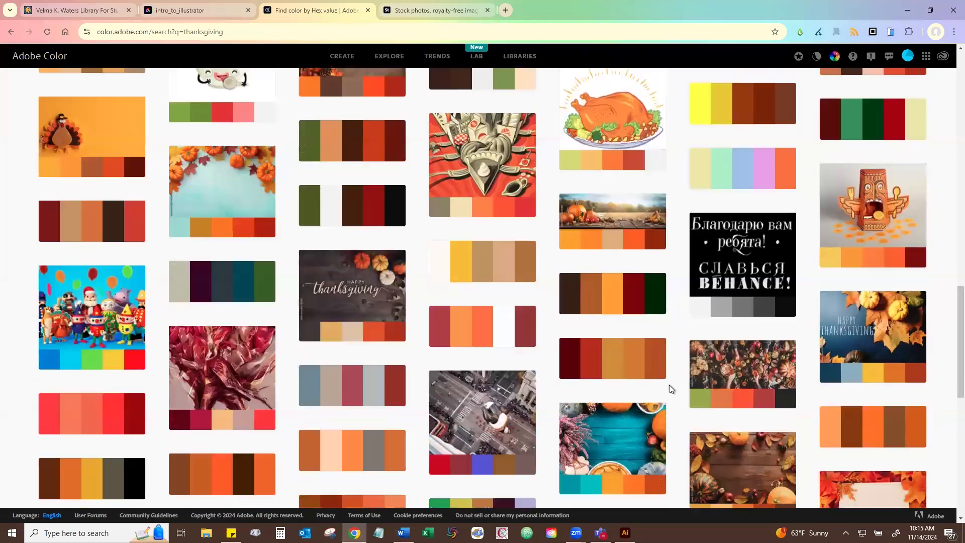
scroll(668, 385, "down", 4)
scroll(668, 384, "up", 7)
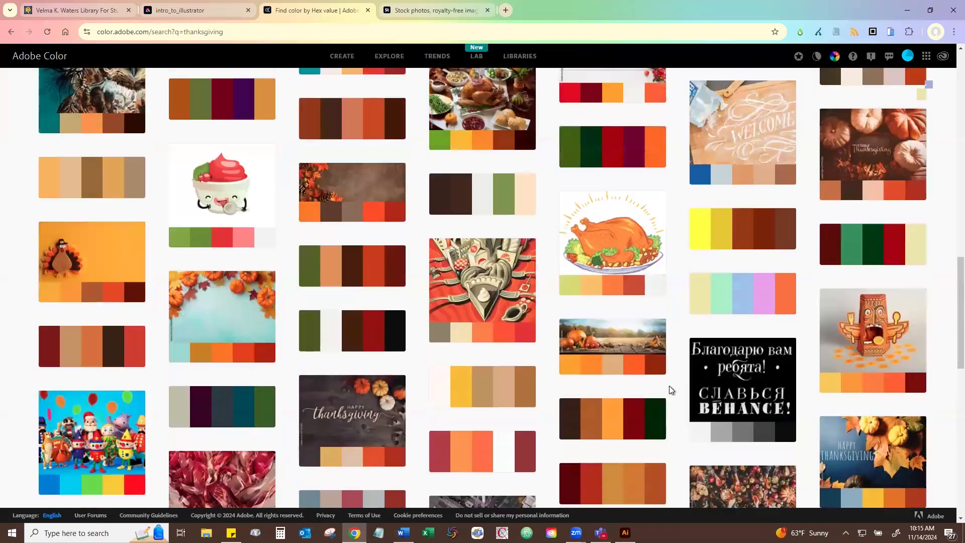
scroll(669, 386, "down", 5)
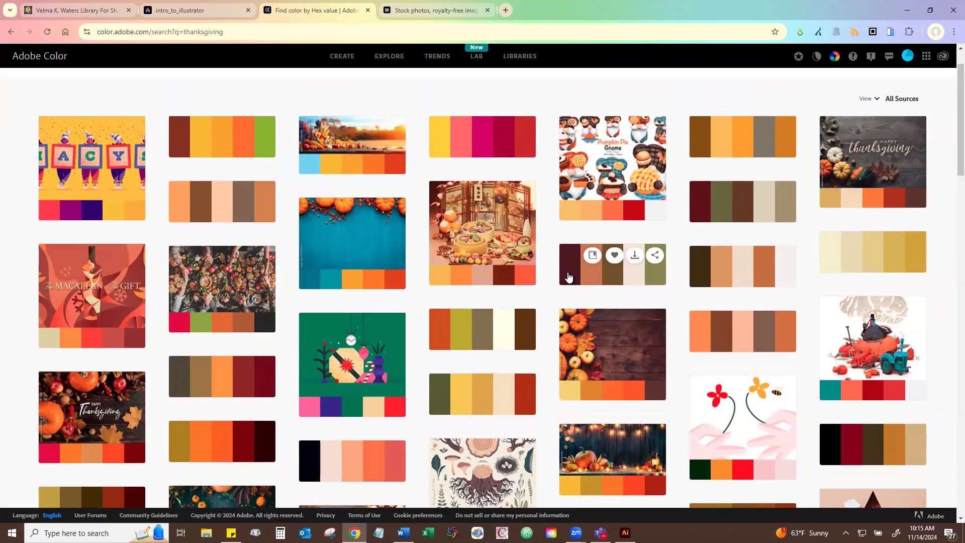
left_click(569, 276)
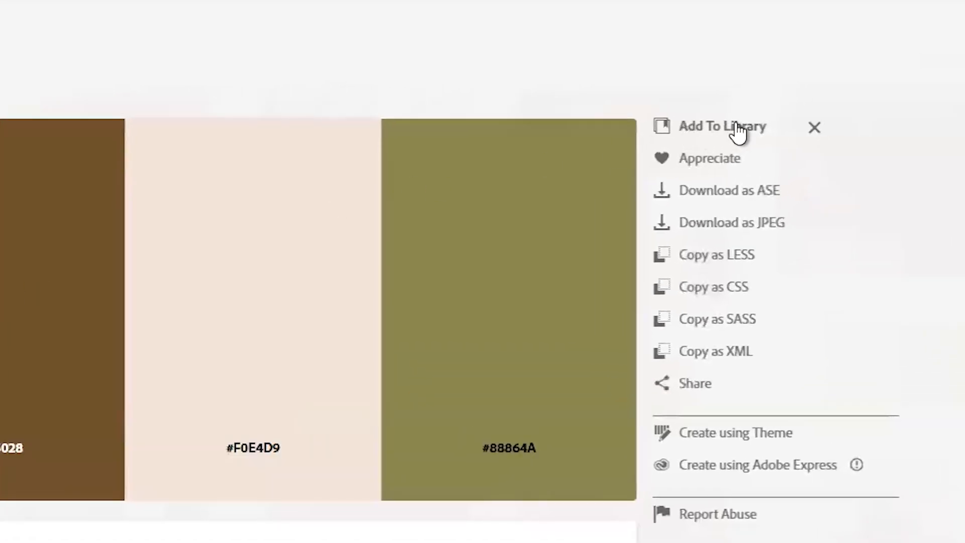
left_click(738, 130)
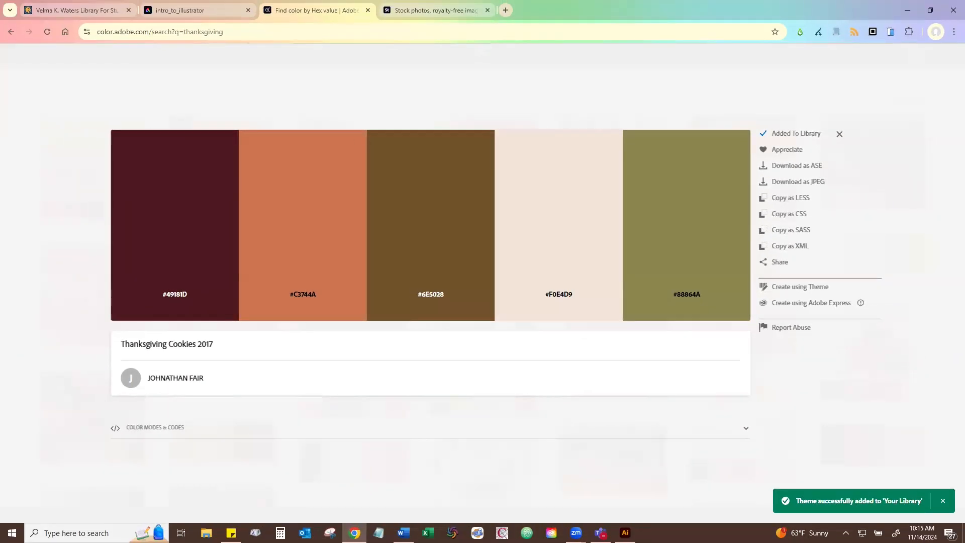
- Switch back to Illustrator, delete the duplicate Thanksgiving Cookies 2017 theme from the library and add the remaining one to the swatches
left_click(625, 532)
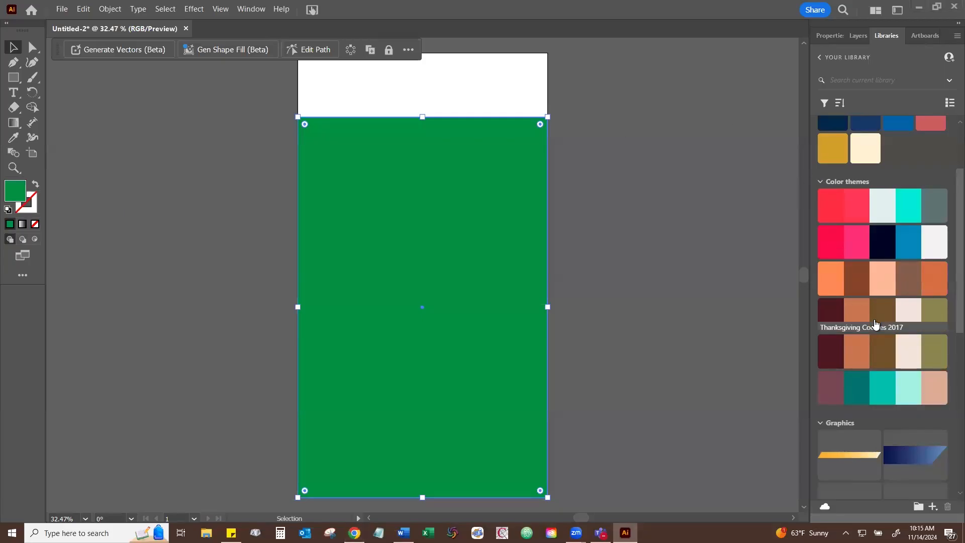
right_click(842, 312)
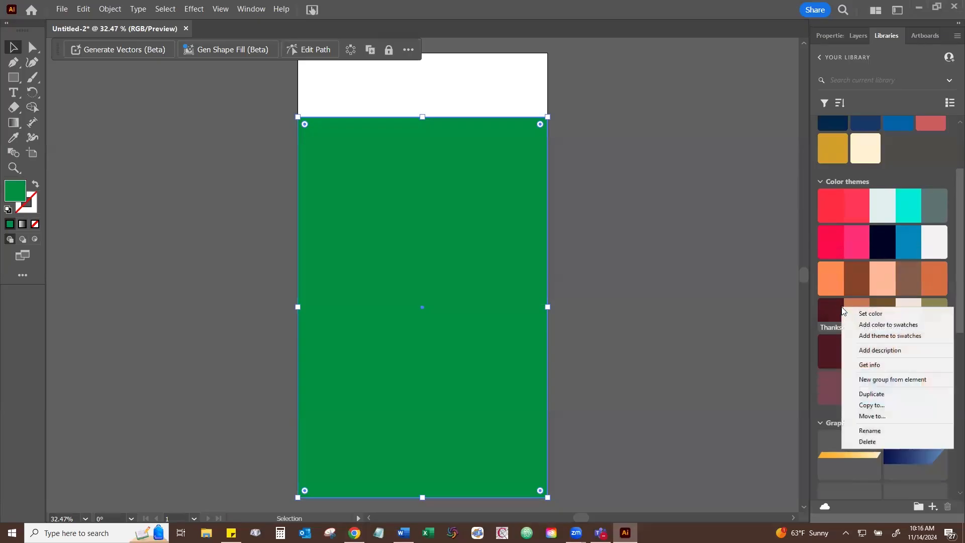
left_click(874, 442)
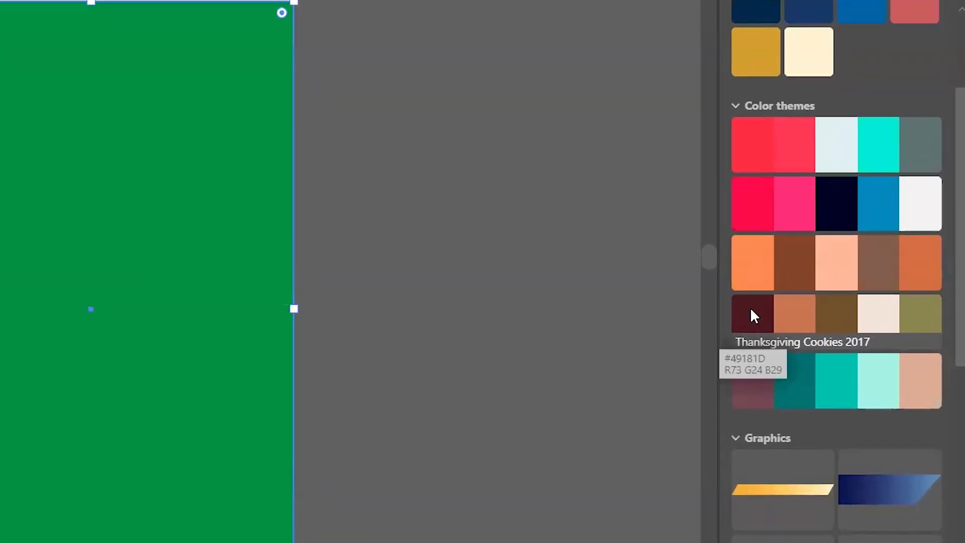
right_click(754, 315)
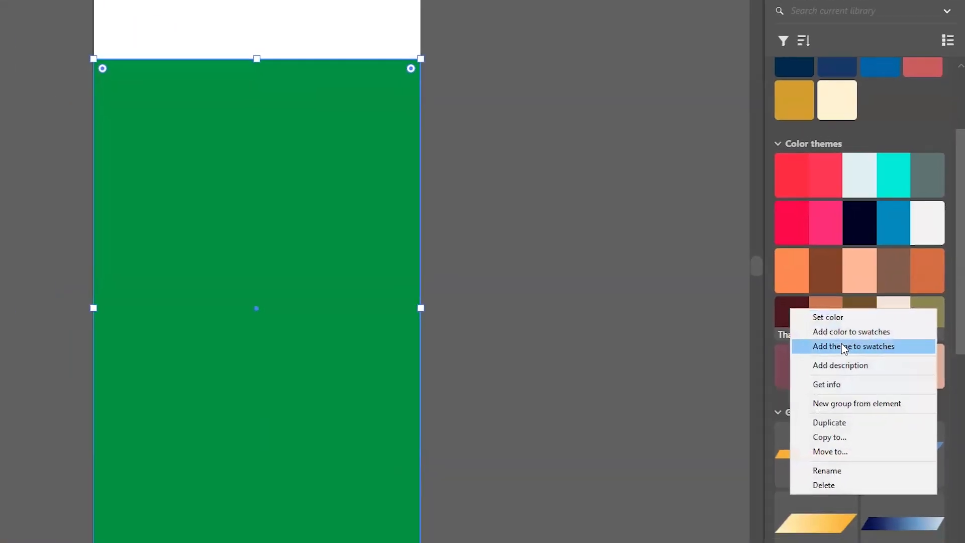
left_click(817, 355)
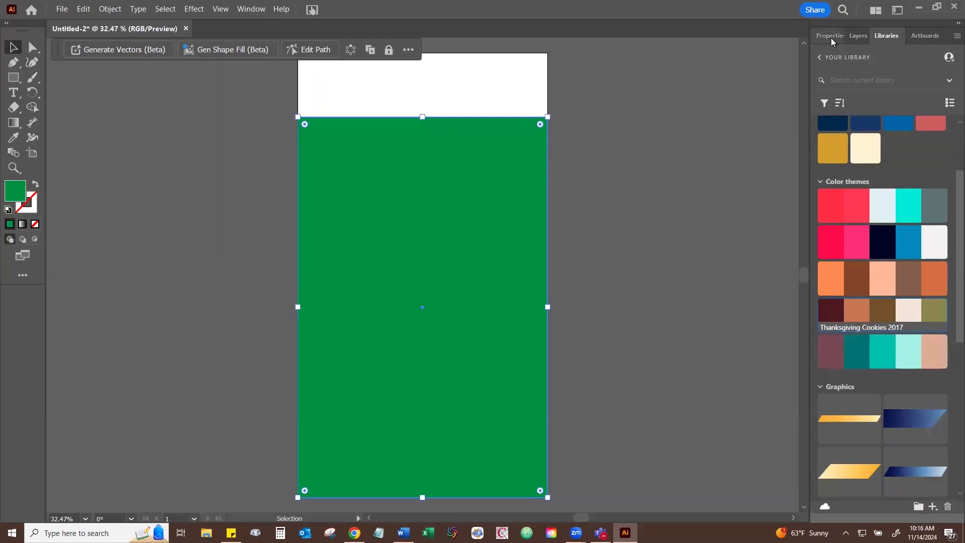
- Fill the rectangle with the dark maroon swatch from the Thanksgiving Cookies 2017 theme
left_click(827, 32)
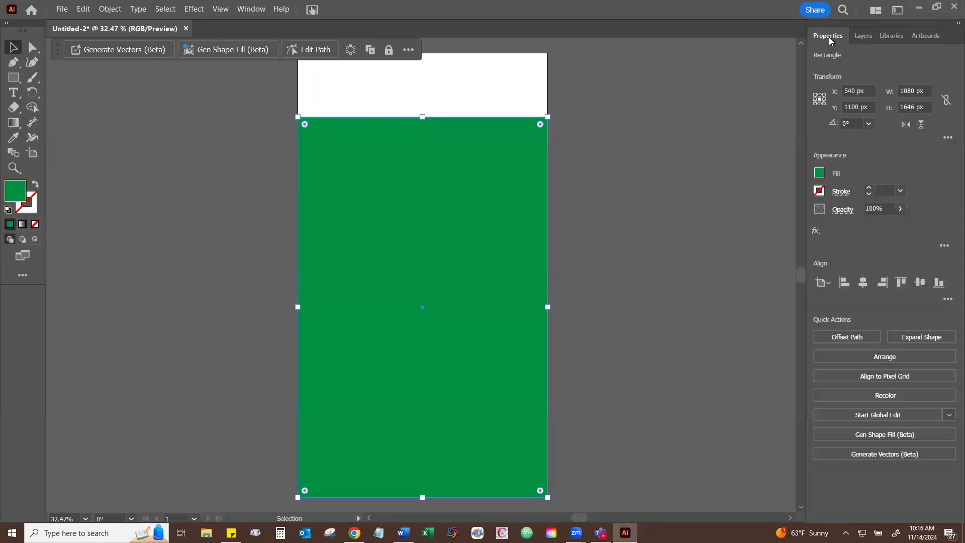
left_click(819, 173)
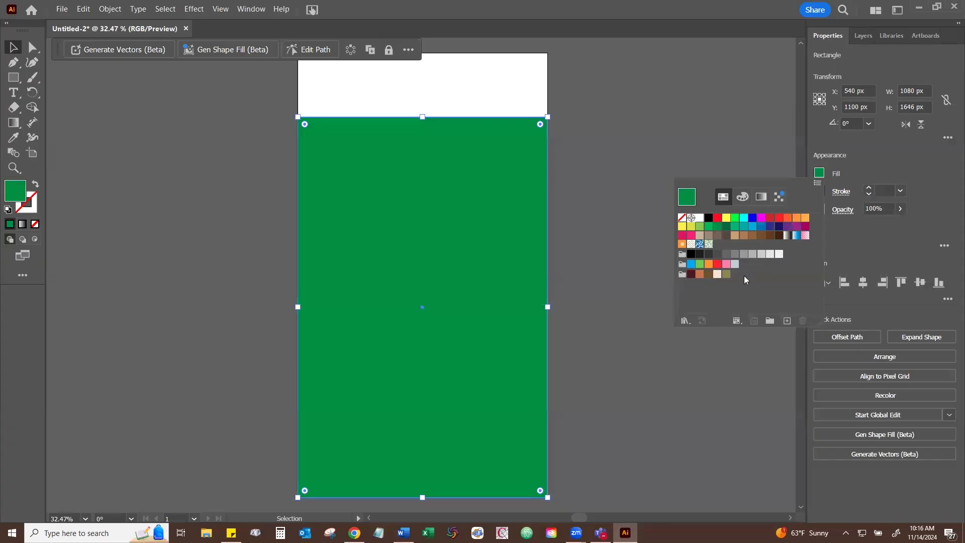
left_click(691, 275)
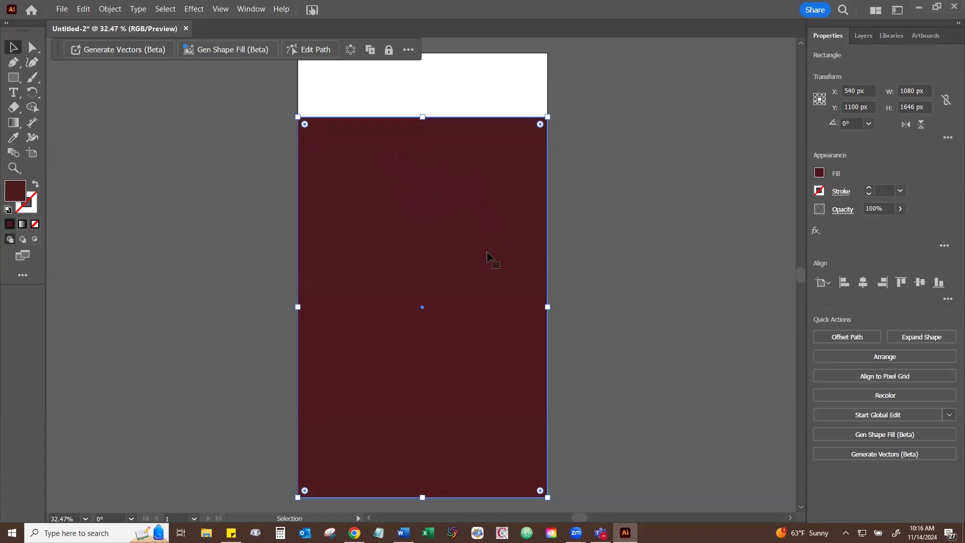
- Try raising the maroon rectangle's top edge to make it 1674 px high
left_click_drag(422, 117, 423, 110)
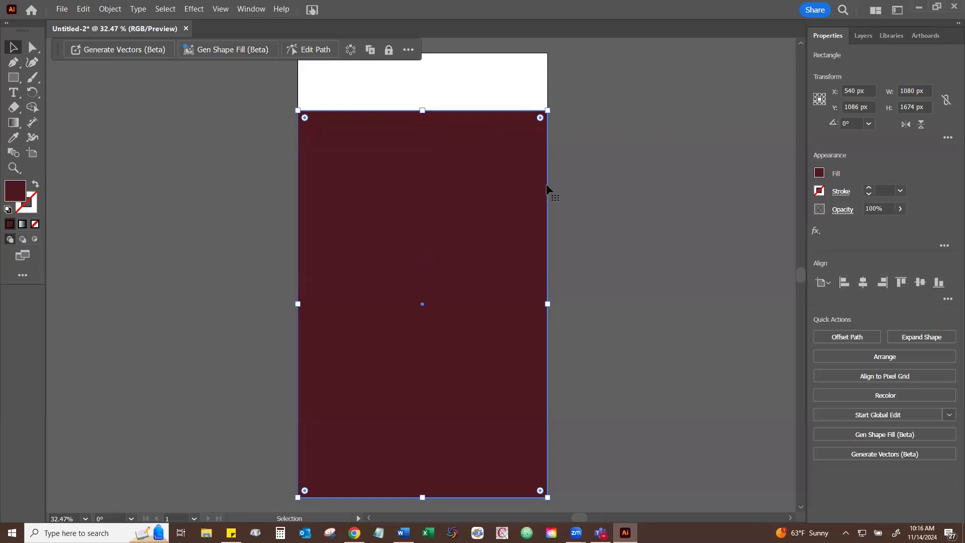
left_click(642, 157)
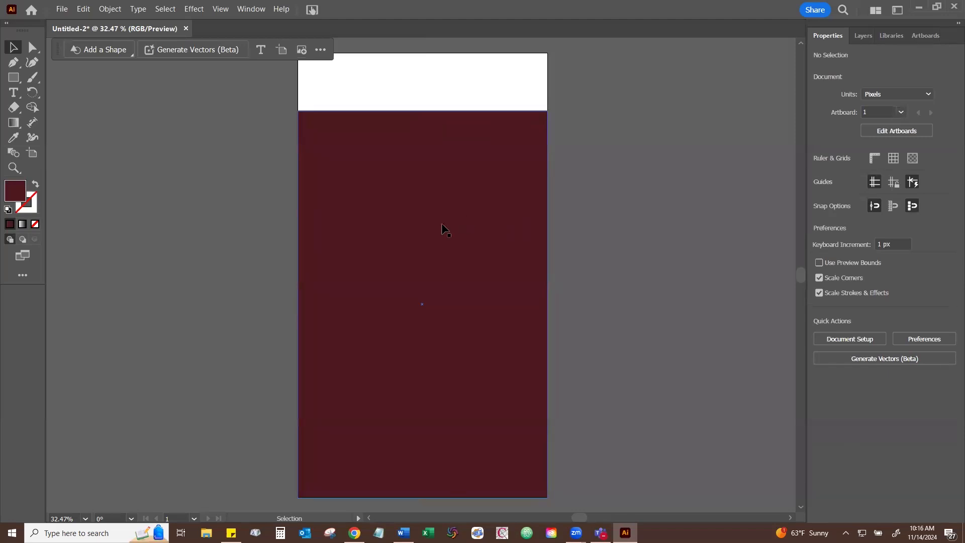
mouse_move(448, 215)
left_mouse_down()
mouse_move(527, 211)
mouse_move(444, 213)
left_mouse_up()
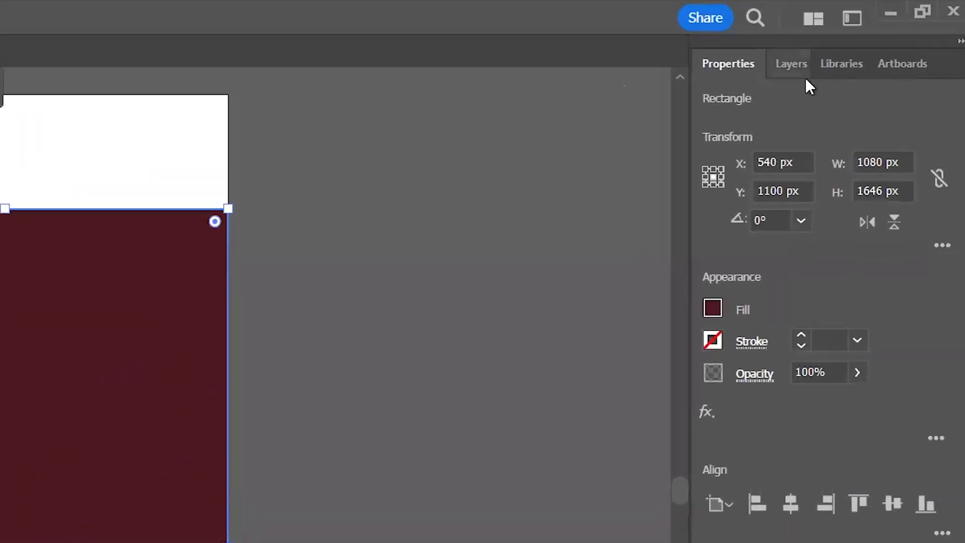
- Show the document's layers, lock and unlock Layer 1, and lock the maroon rectangle itself
left_click(774, 79)
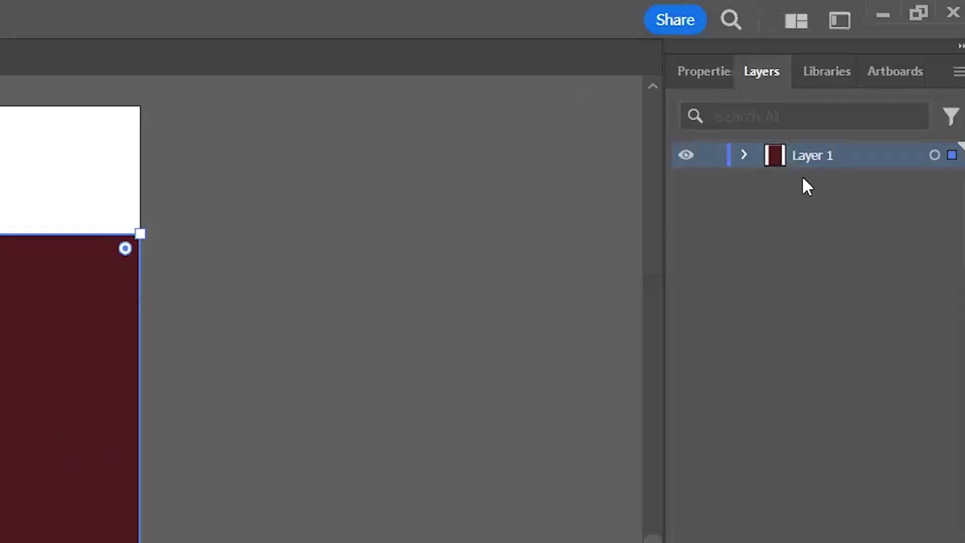
left_click(712, 155)
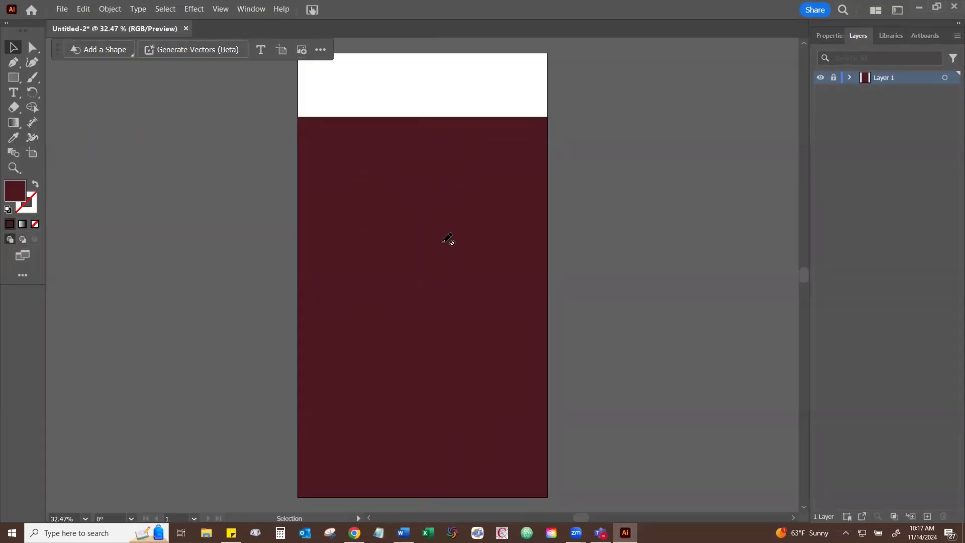
left_click(831, 78)
left_click(435, 172)
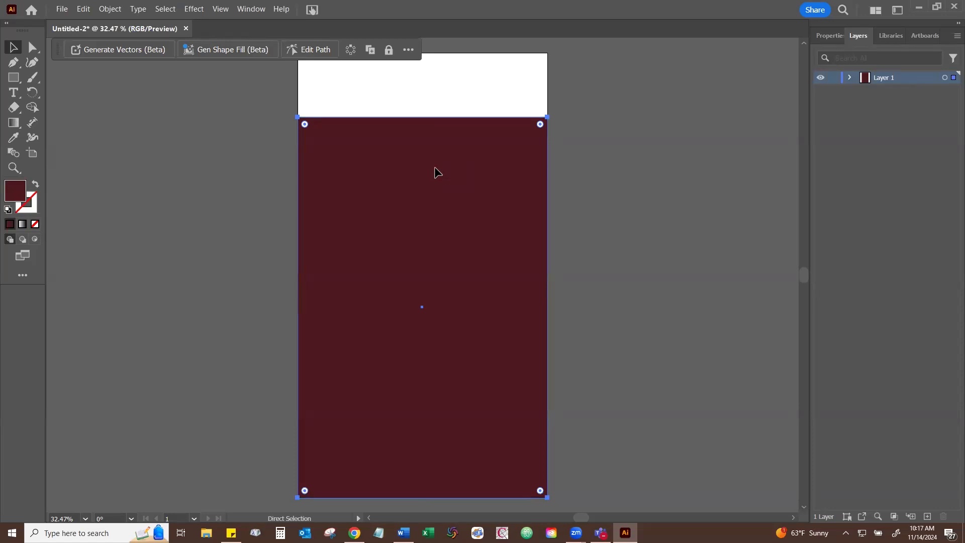
key("ctrl+2")
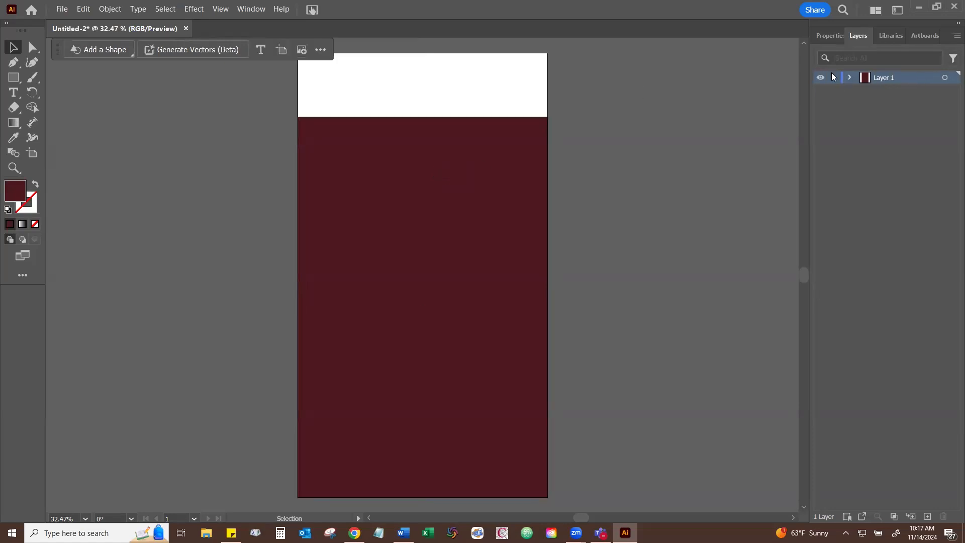
- Lock Layer 1 and rename it "background"
double_click(877, 78)
type("bac")
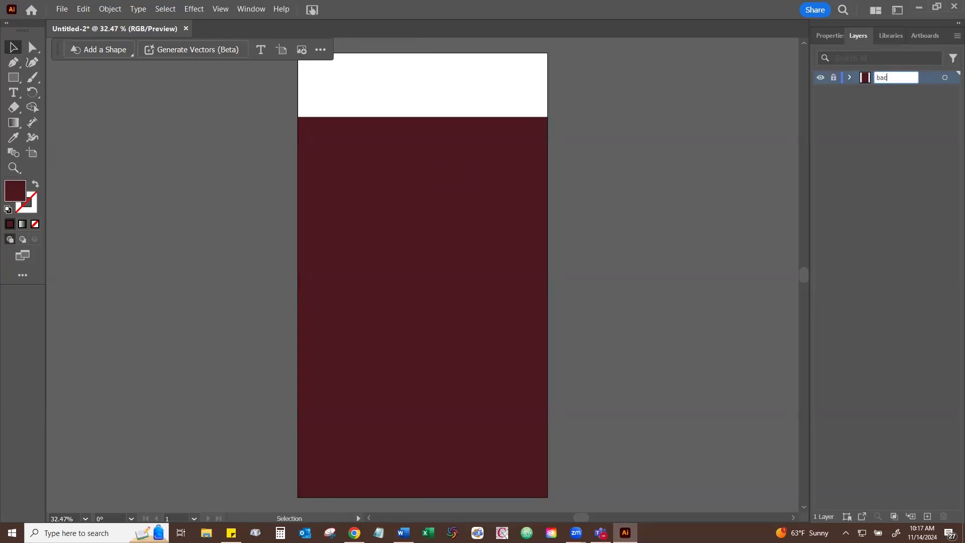
type("kground")
key("Return")
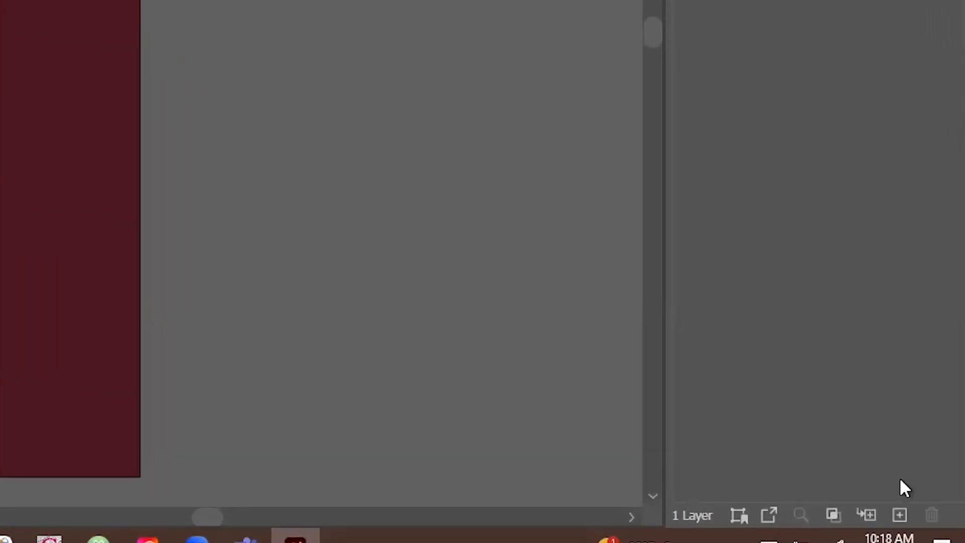
- Add a new layer above the background layer and check the artboard's empty strip against the transparency grid
left_click(898, 514)
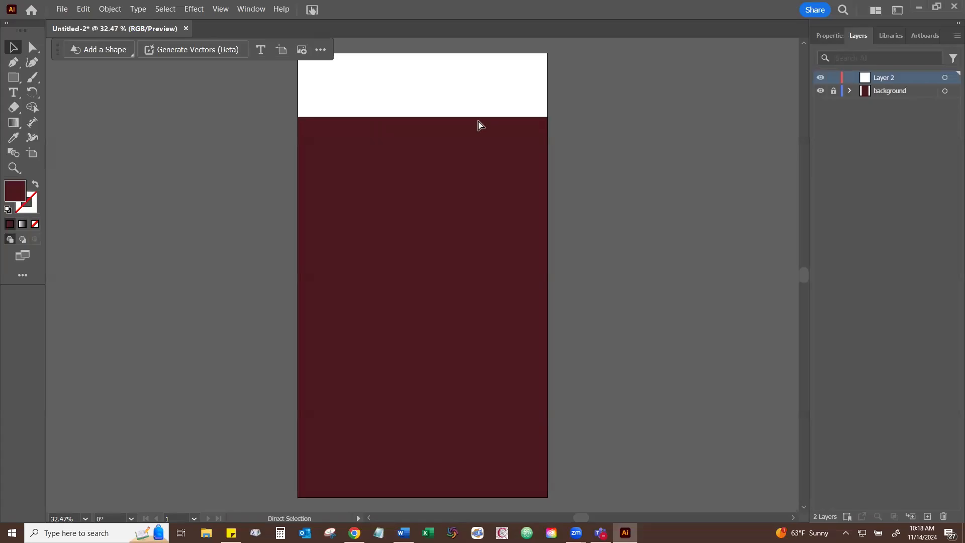
key("ctrl+shift+d")
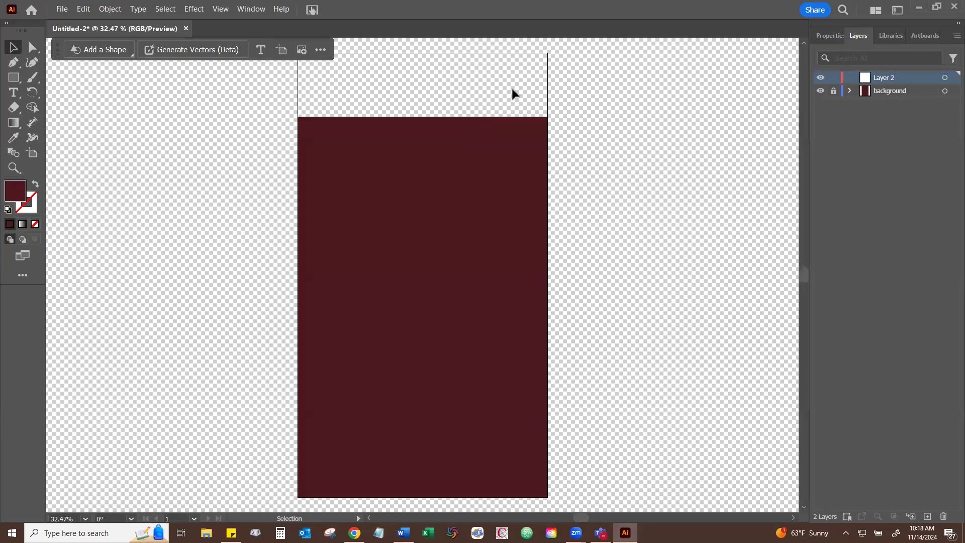
key("ctrl+shift+d")
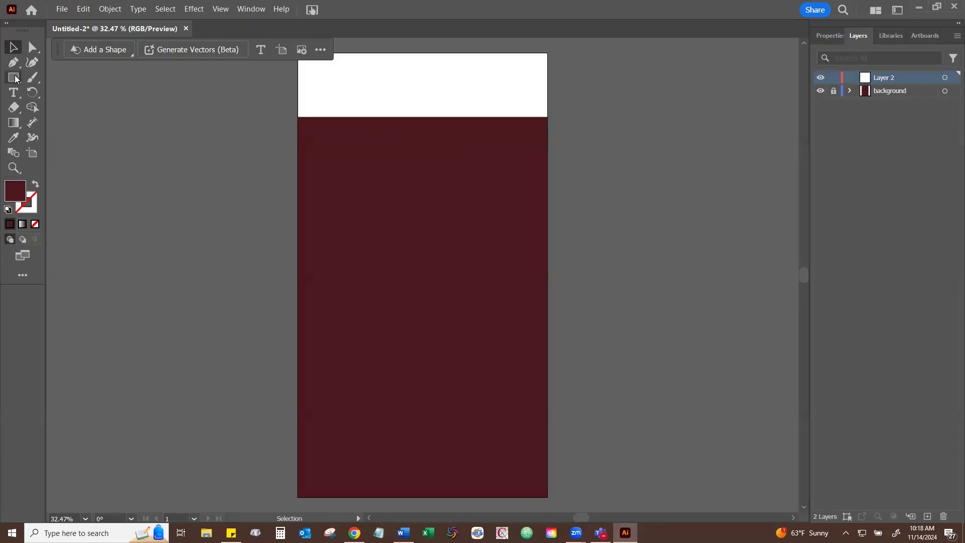
- Draw a 1080 × 277 px header rectangle over the empty strip above the maroon area and fill it white
left_click(14, 78)
left_click_drag(298, 53, 548, 117)
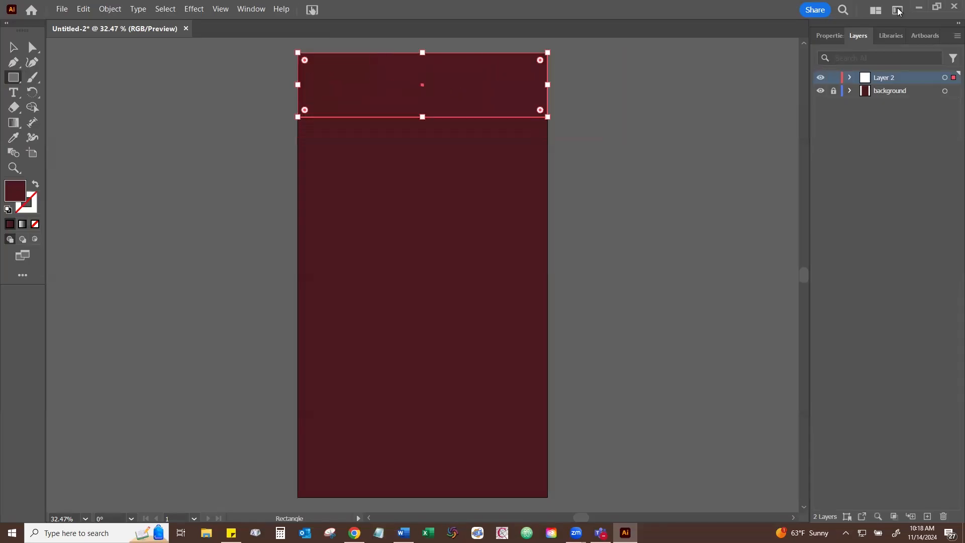
left_click(827, 36)
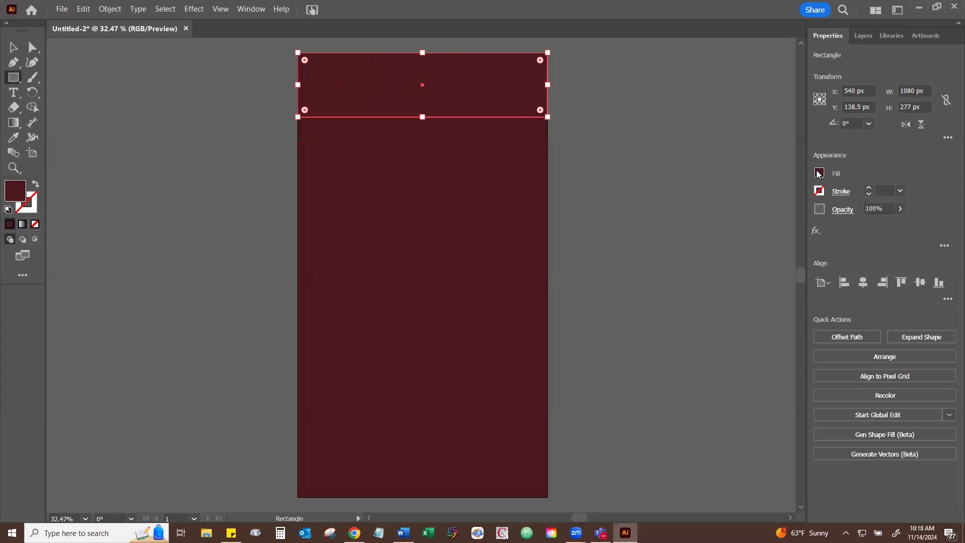
left_click(819, 174)
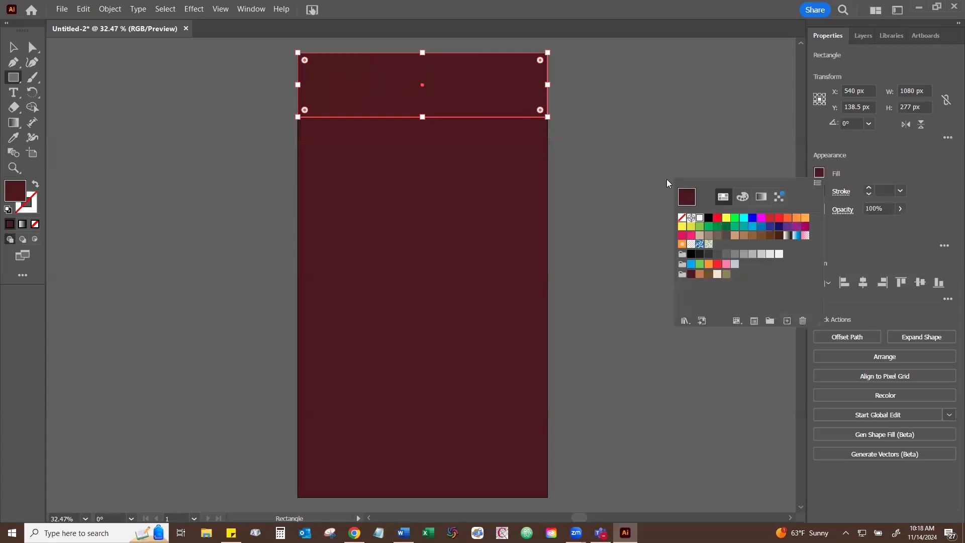
left_click(700, 217)
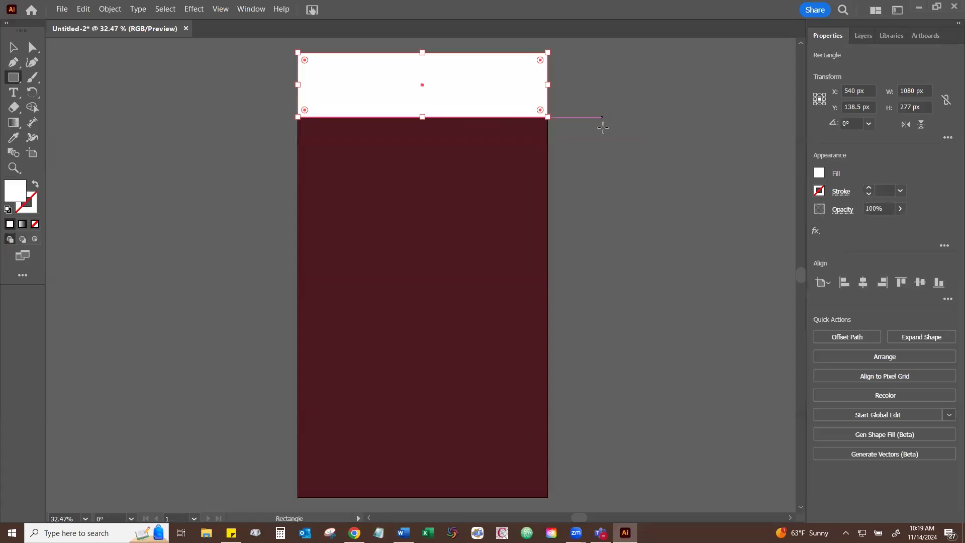
- Check the header against the transparency grid, fill it with the theme's cream swatch and lock it
key("shift+ctrl+d")
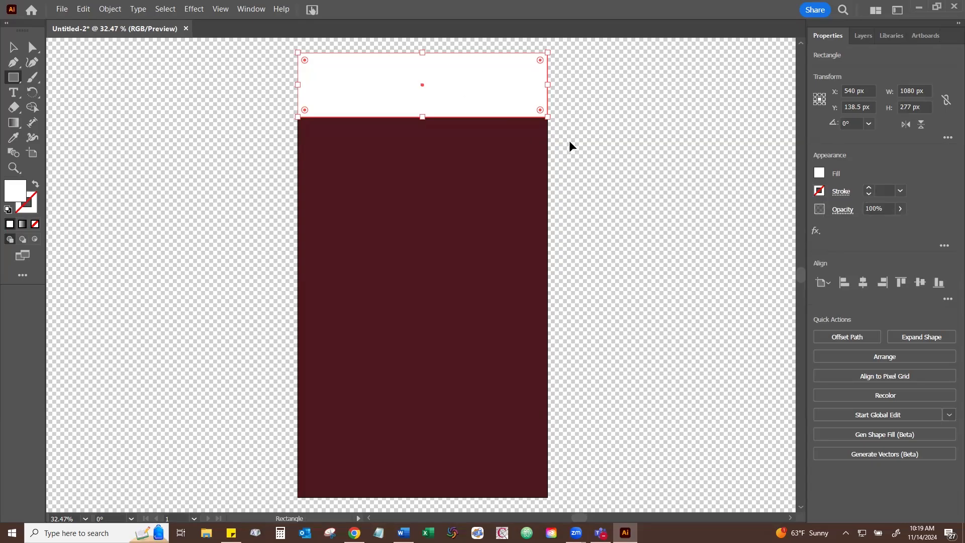
key("shift+ctrl+d")
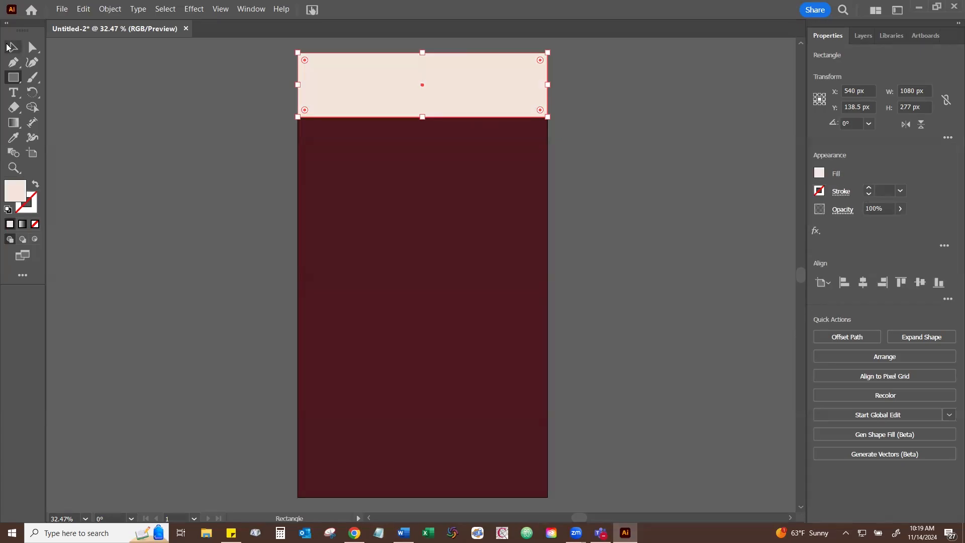
left_click(8, 47)
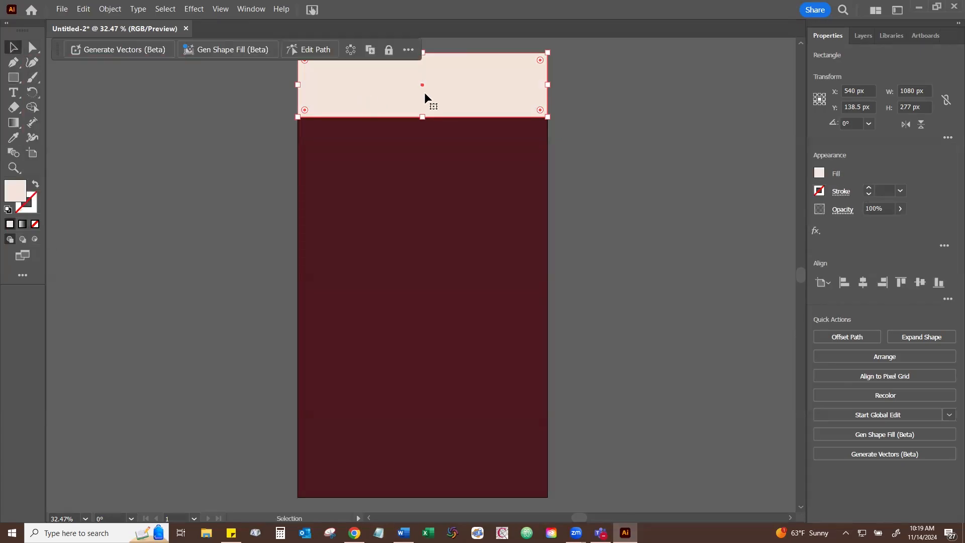
key("ctrl+2")
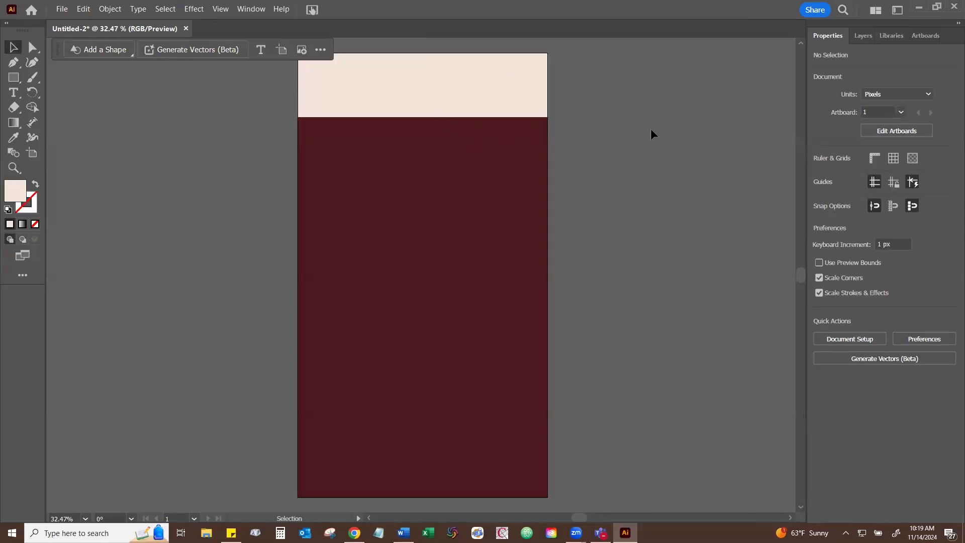
- Place the Waters Library logo (Artwork 10) from Your Library in the cream header and embed it
left_click(892, 36)
scroll(896, 284, "down", 3)
scroll(895, 282, "down", 4)
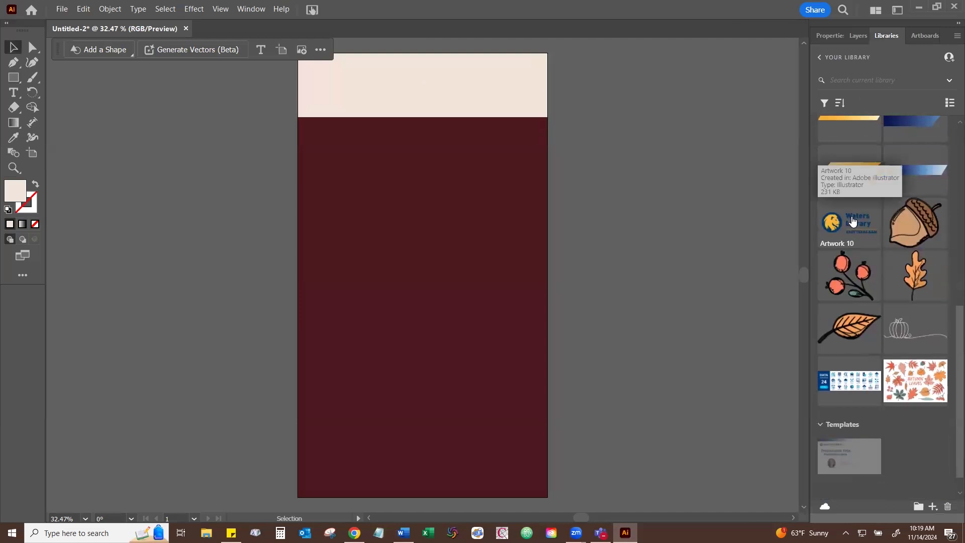
mouse_move(851, 216)
left_mouse_down()
mouse_move(704, 198)
mouse_move(378, 69)
mouse_move(320, 72)
mouse_move(398, 99)
mouse_move(452, 133)
mouse_move(409, 103)
mouse_move(425, 116)
left_mouse_up()
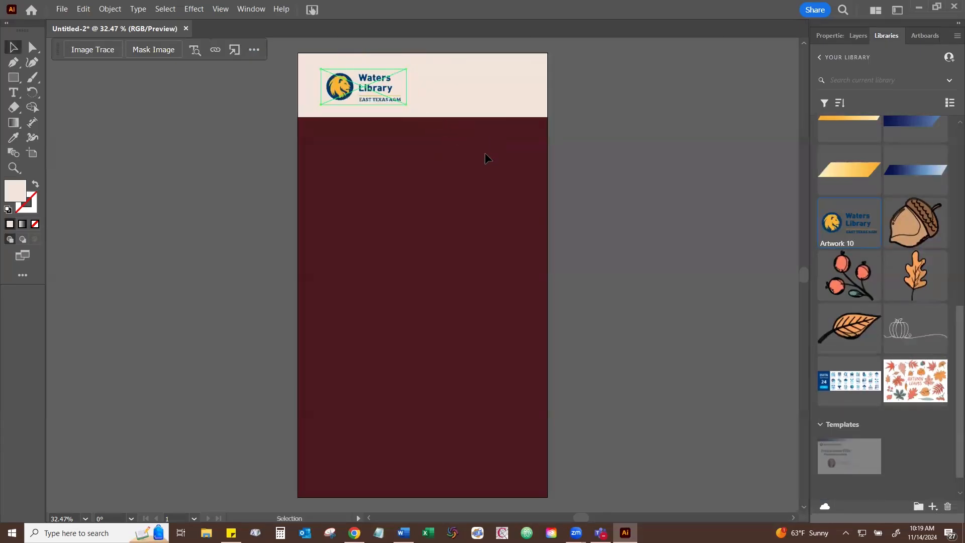
left_click(827, 35)
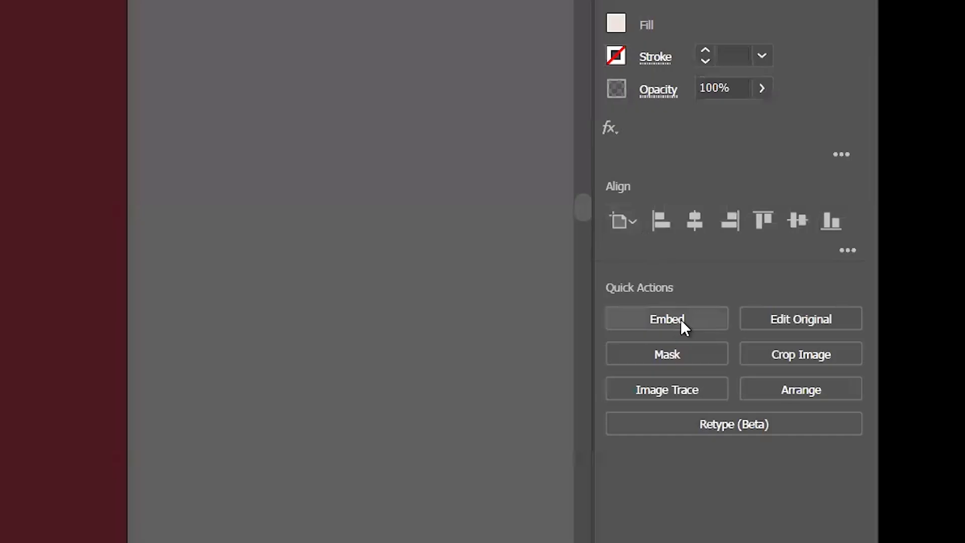
left_click(681, 320)
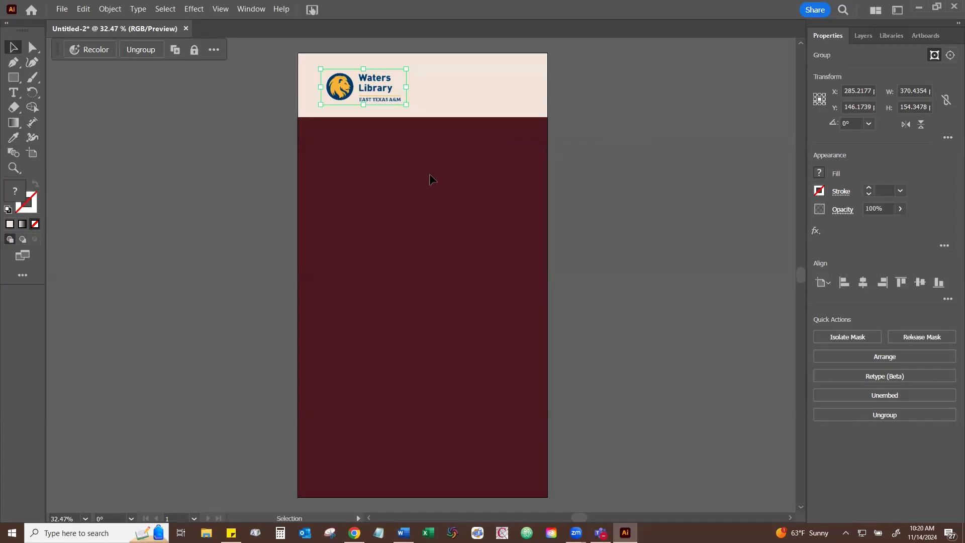
- Shift the logo left in the header, try enlarging it to 611 × 322 px and undo the enlargement
left_click_drag(369, 89, 360, 90)
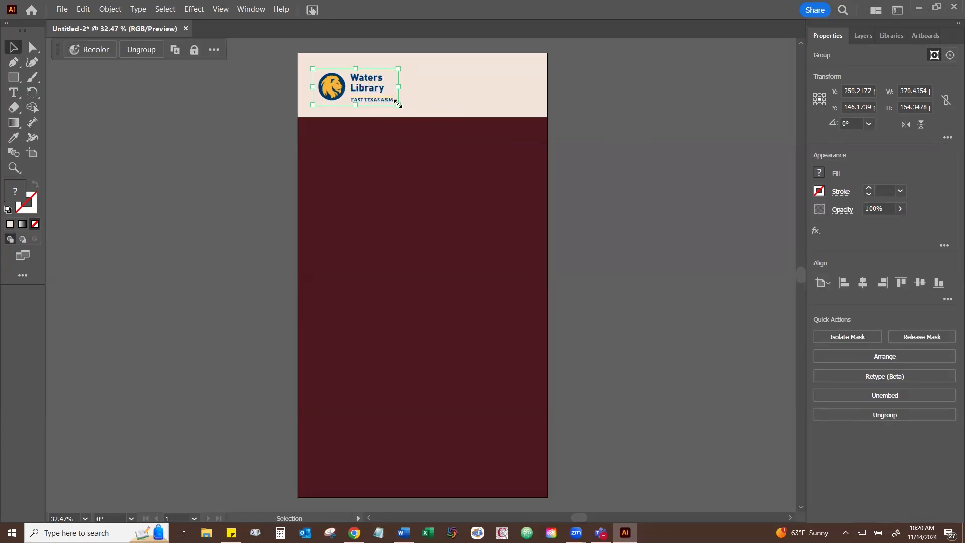
left_click_drag(397, 103, 454, 143)
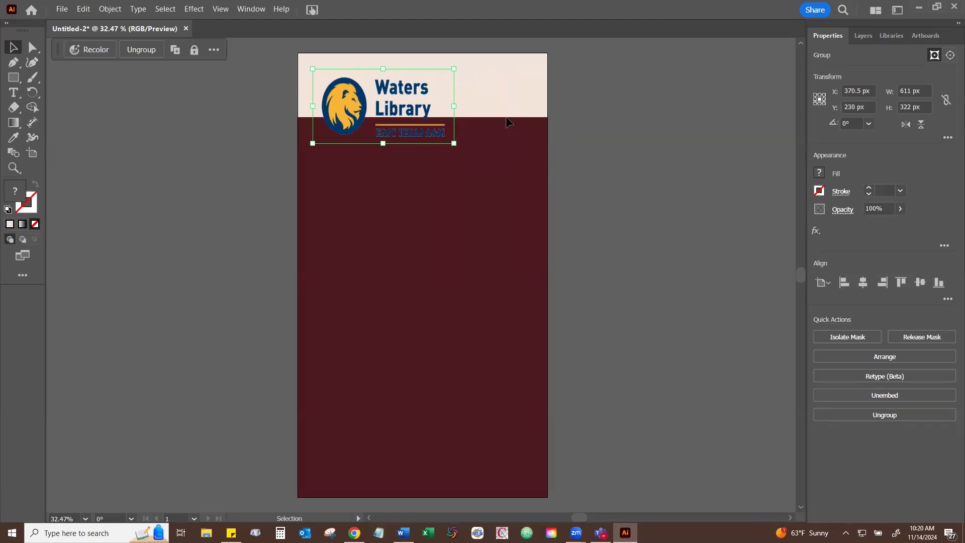
key("a")
key("ctrl+z")
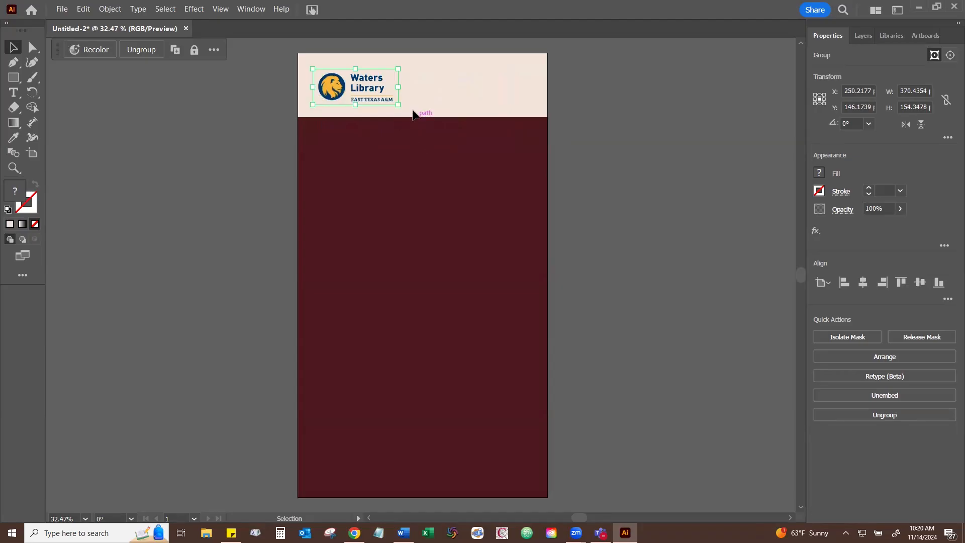
- Enlarge the logo to about 418 × 174 px, position it near the header's left edge and deselect it
left_click_drag(400, 106, 431, 108)
left_click_drag(372, 94, 368, 90)
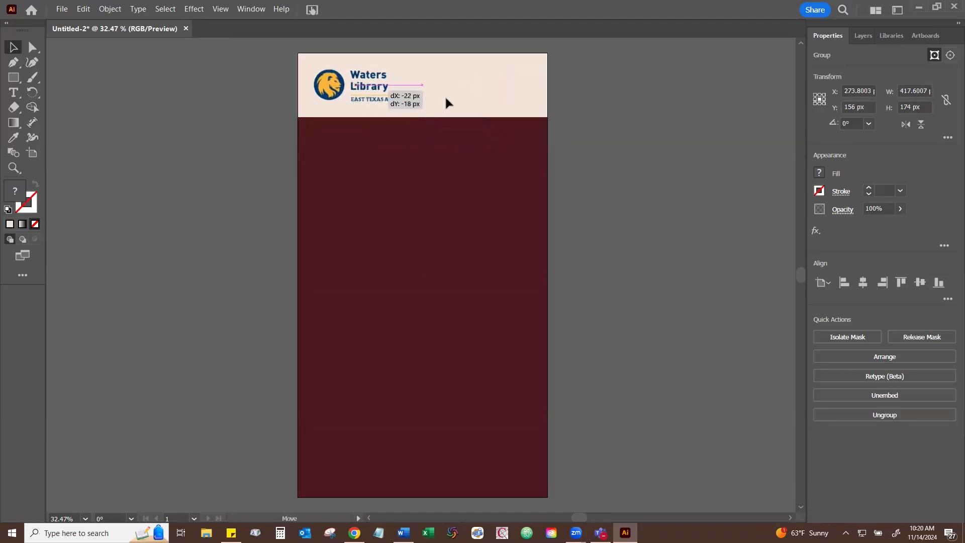
left_click(505, 173)
left_click(864, 36)
left_click(826, 35)
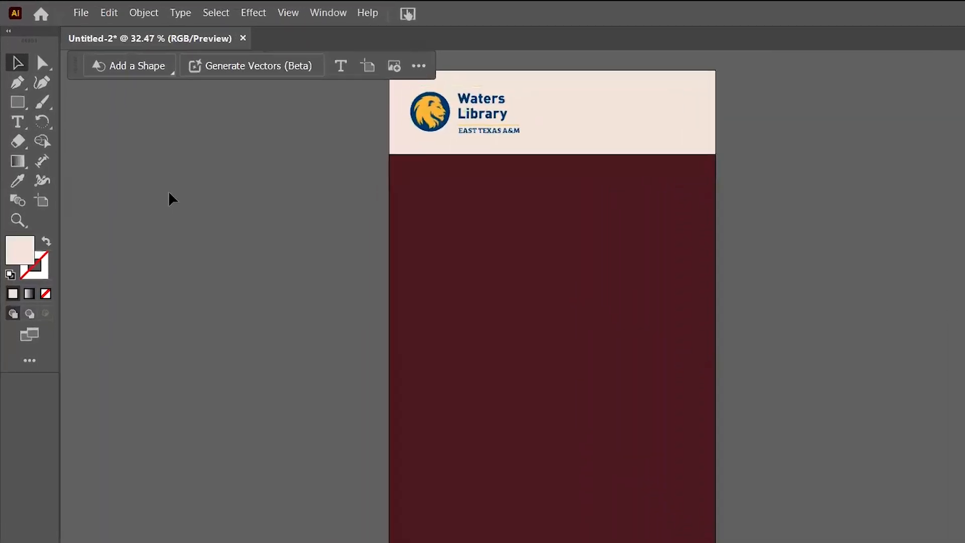
- Add a "Lorem ipsum" placeholder text in the upper maroon area and set its font size to 48 pt
left_click(25, 164)
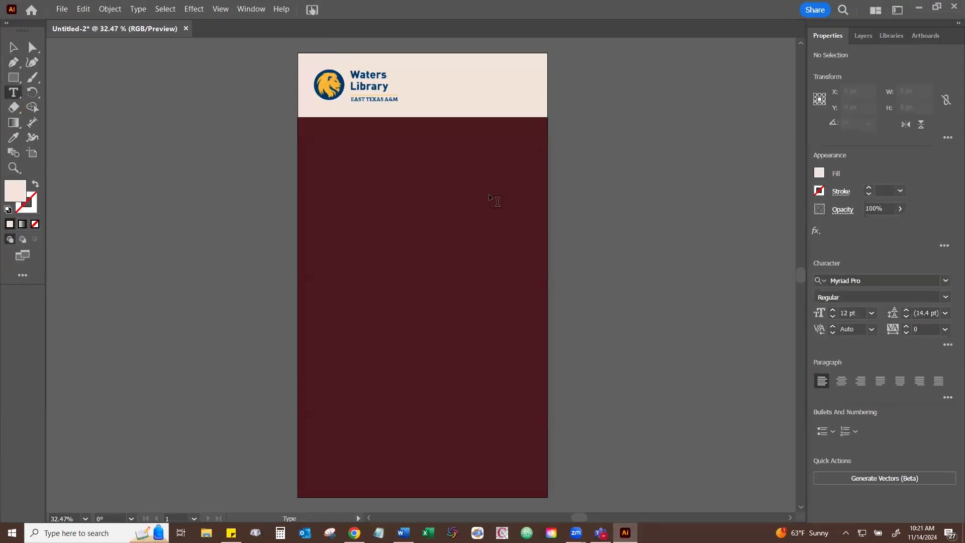
left_click(423, 187)
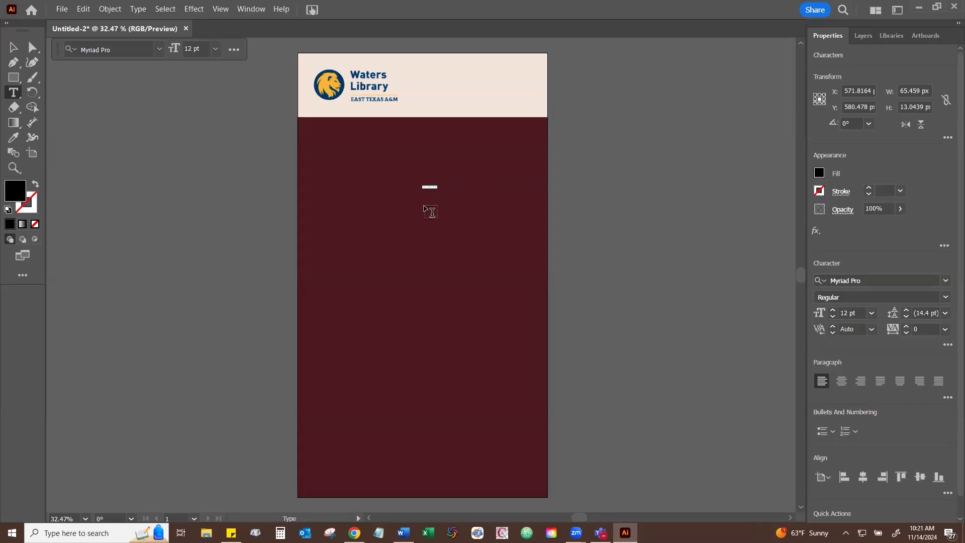
left_click(215, 49)
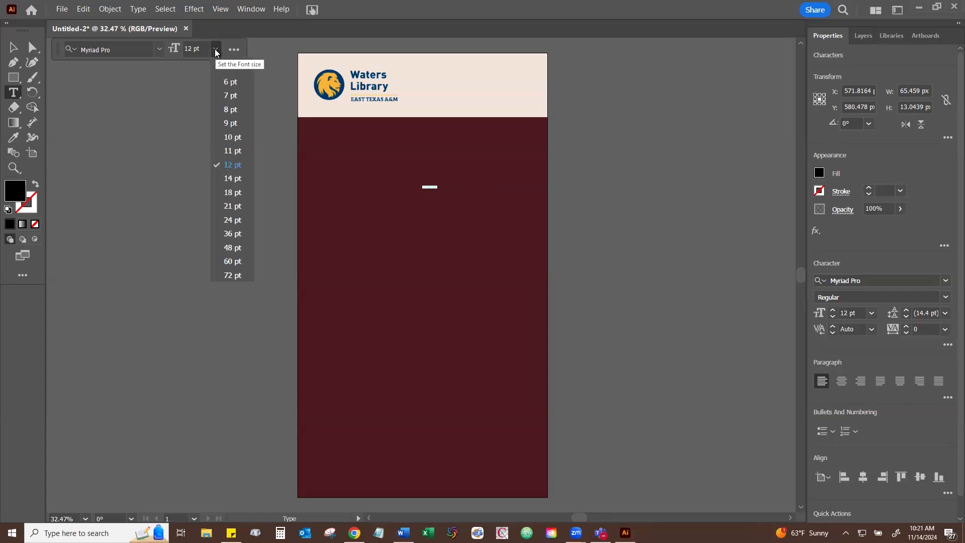
left_click(229, 248)
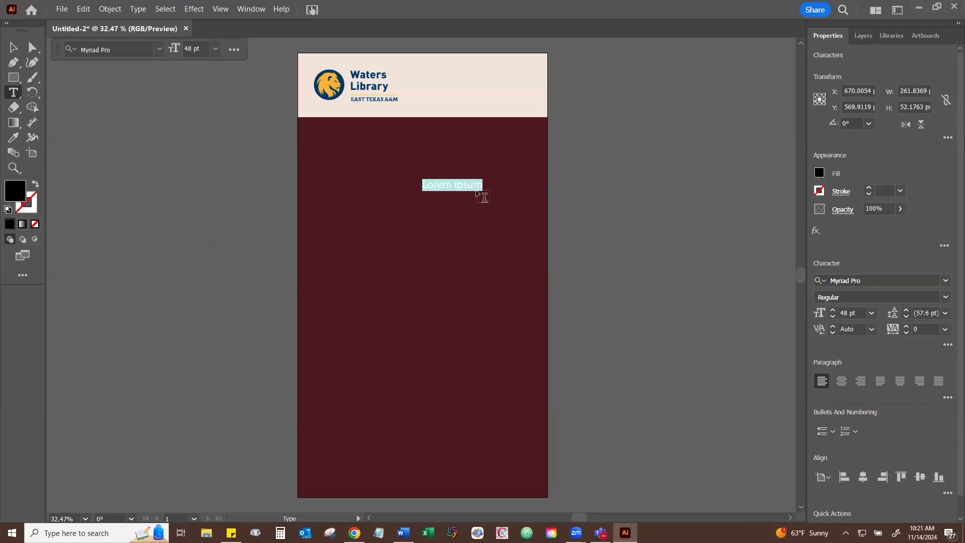
key("space")
scroll(462, 198, "up", 10)
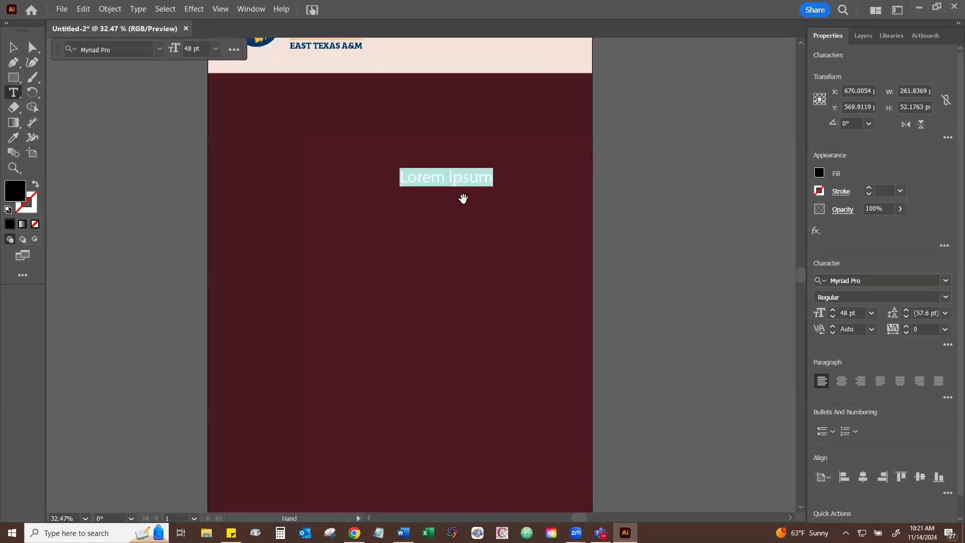
scroll(463, 199, "down", 3)
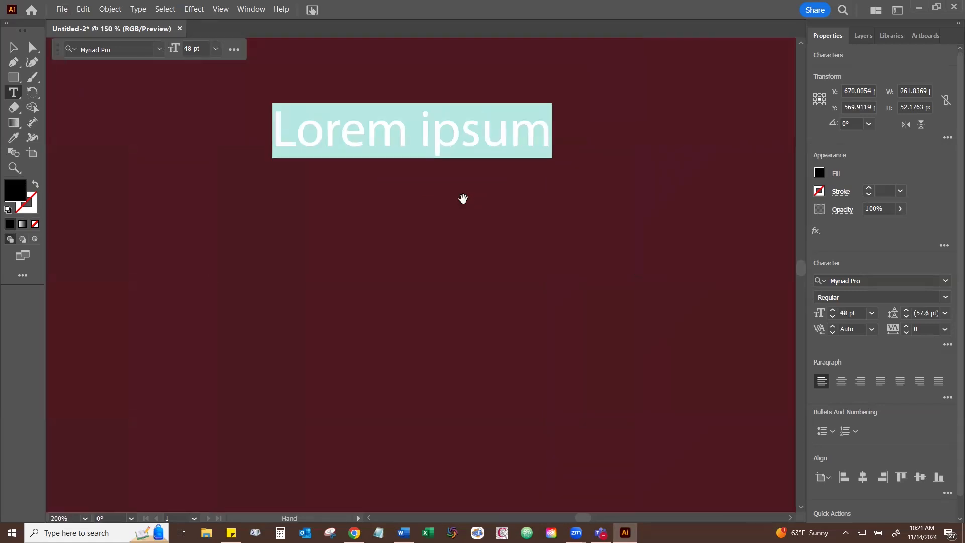
- Discard the "Lorem ipsum" placeholder text, practise zooming and panning around the artboard, and fit the whole artboard in view
scroll(462, 199, "down", 4)
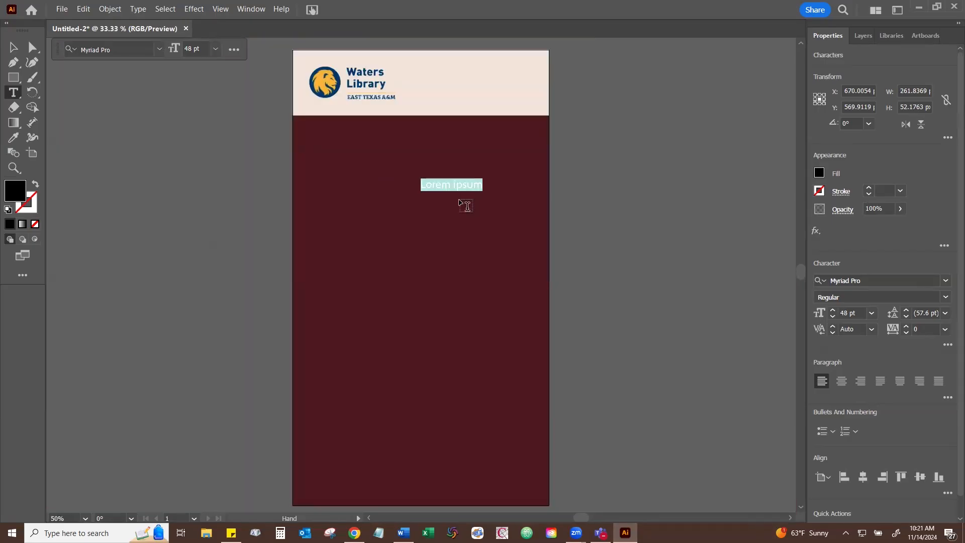
scroll(459, 203, "up", 4)
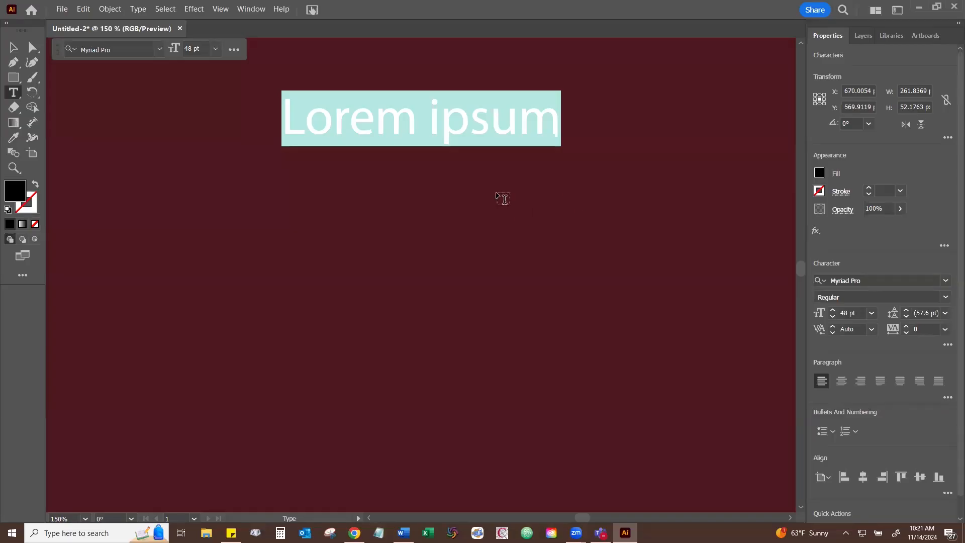
key("Escape")
left_click(444, 225)
key("space")
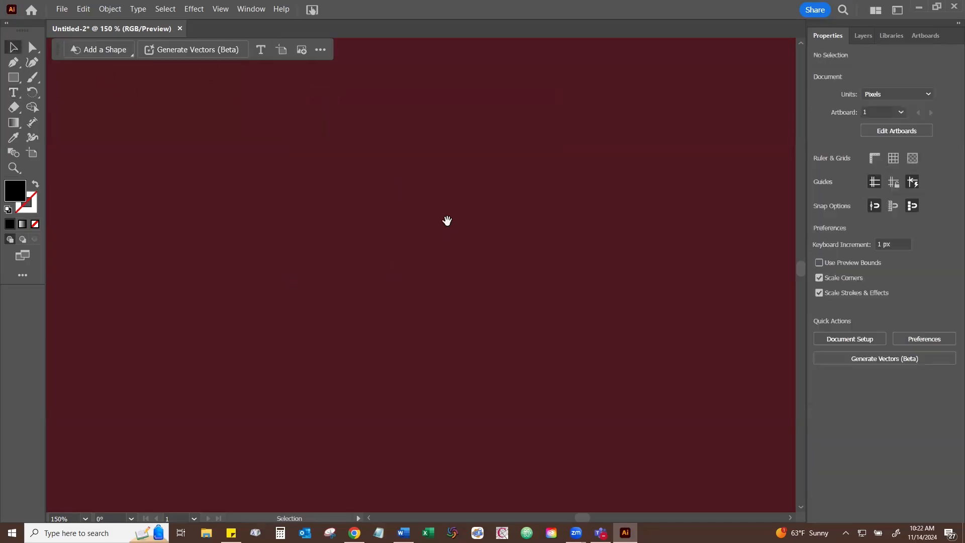
left_click_drag(471, 196, 300, 61)
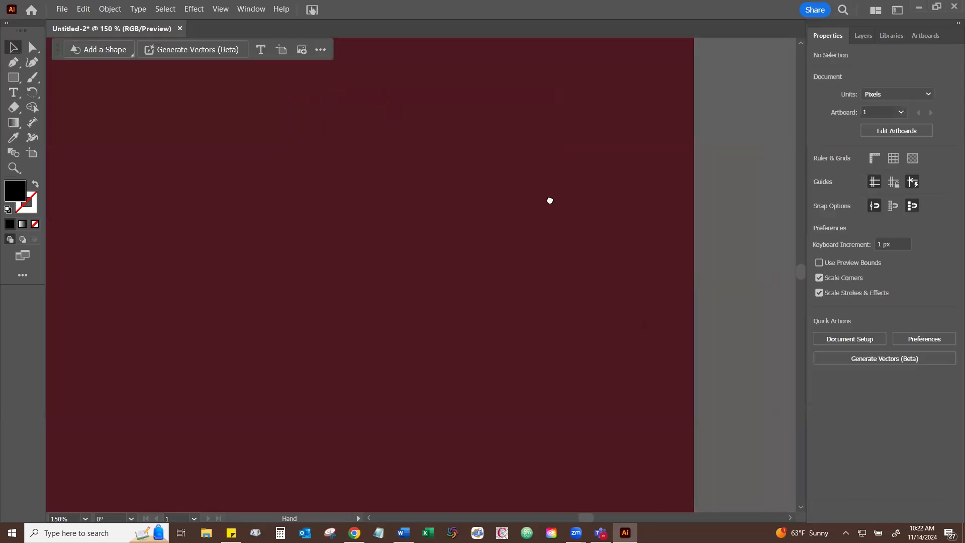
scroll(549, 200, "right", 3)
scroll(532, 181, "left", 2)
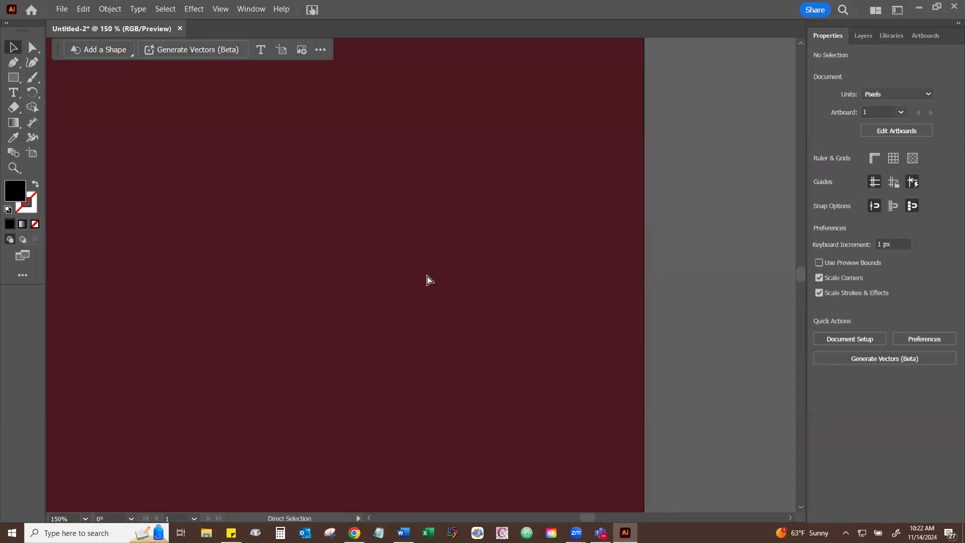
key("ctrl+0")
- Add the text "Happy Thanksgiving" in the upper maroon area, using the Voltage font
left_click(13, 92)
left_click(390, 168)
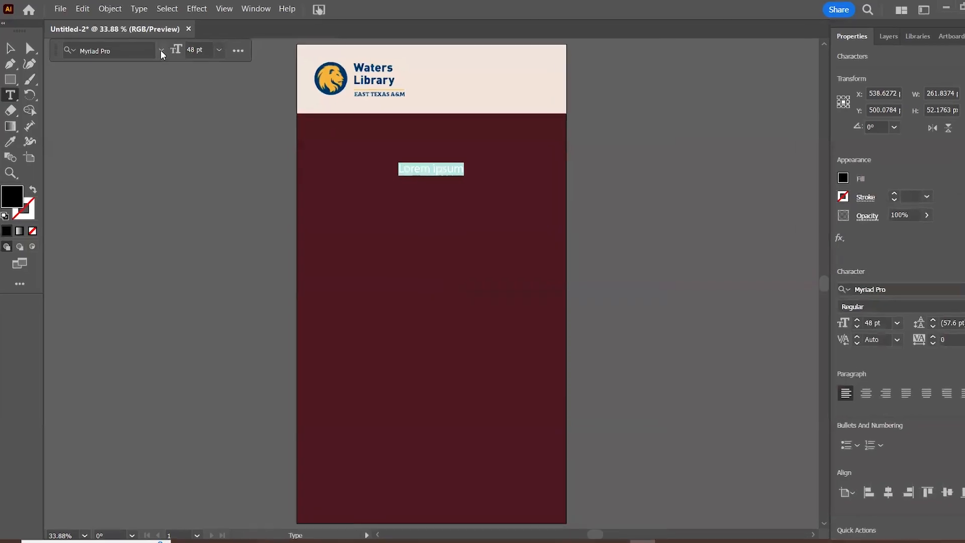
left_click(158, 49)
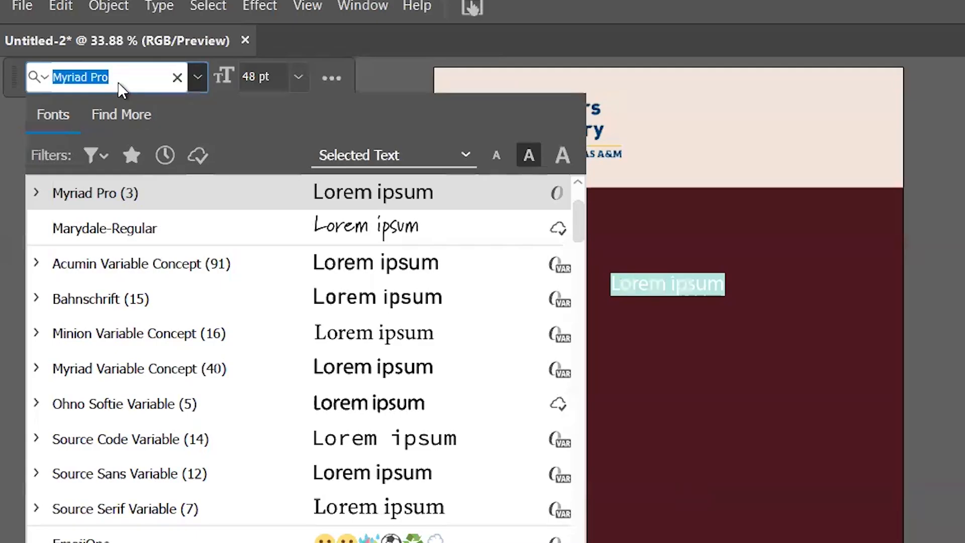
type("volta")
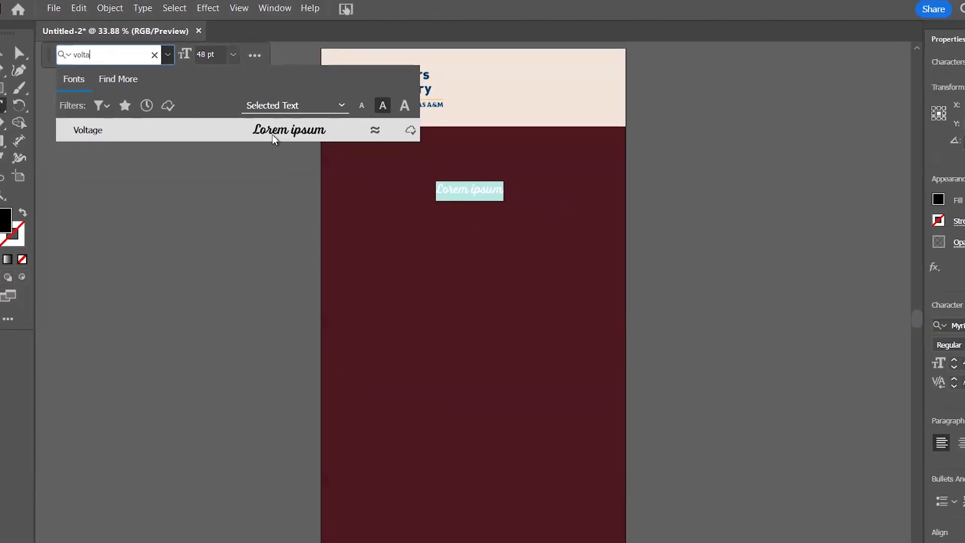
left_click(272, 134)
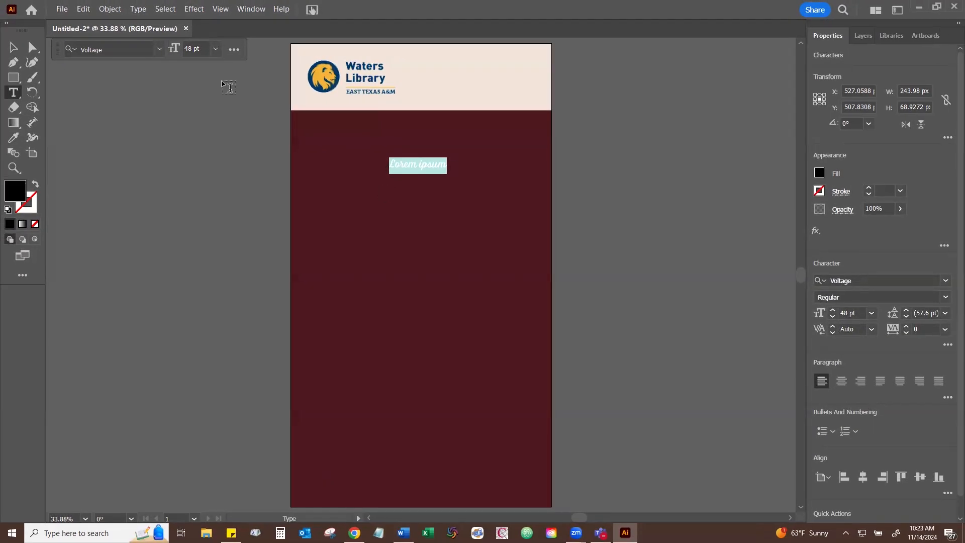
type("Happy Thanksgiving")
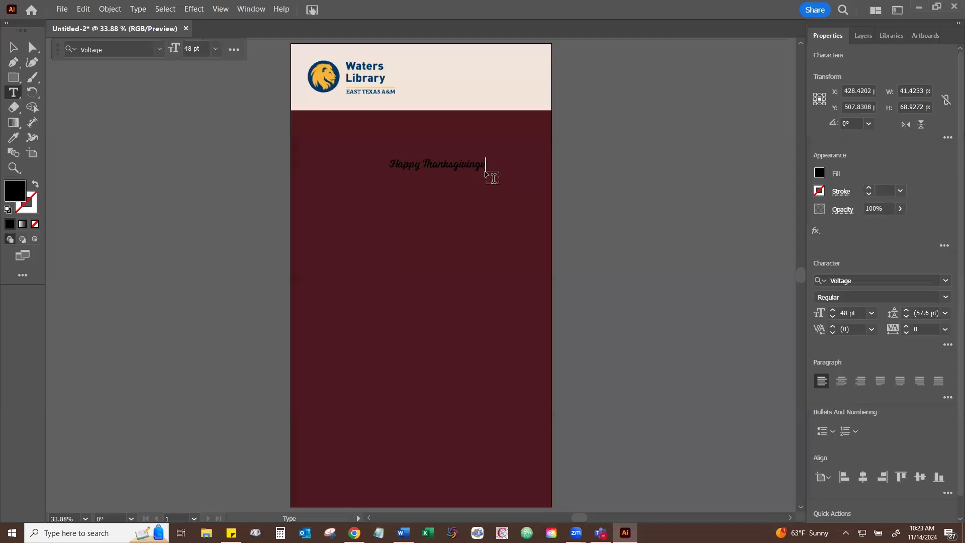
key("BackSpace")
- Enlarge the "Happy Thanksgiving" heading to about 889 × 266 px so it spans most of the maroon area's width
left_click(13, 47)
left_click_drag(388, 175, 311, 211)
left_click_drag(480, 182, 525, 183)
left_click_drag(418, 157, 418, 145)
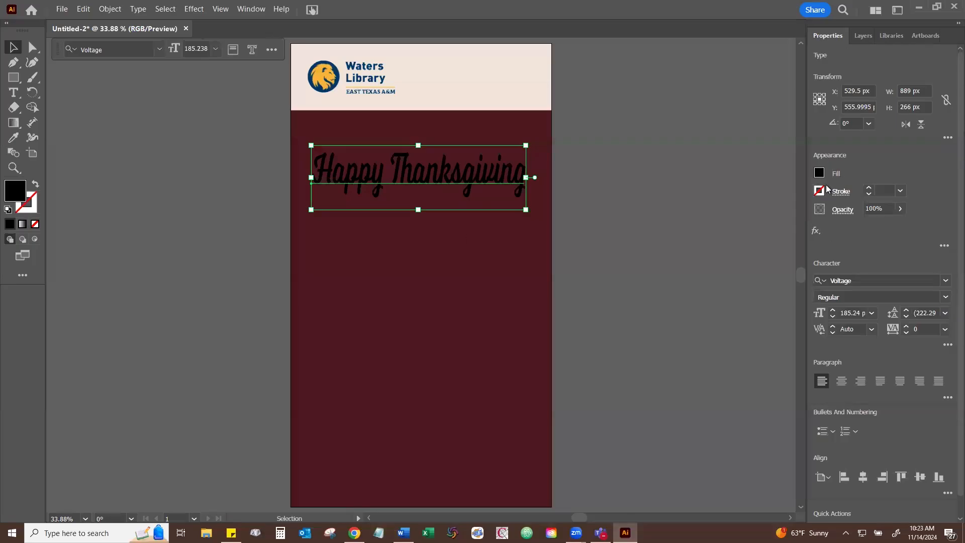
- Fill the "Happy Thanksgiving" heading with the cream swatch R=240 G=228 B=217
left_click(819, 173)
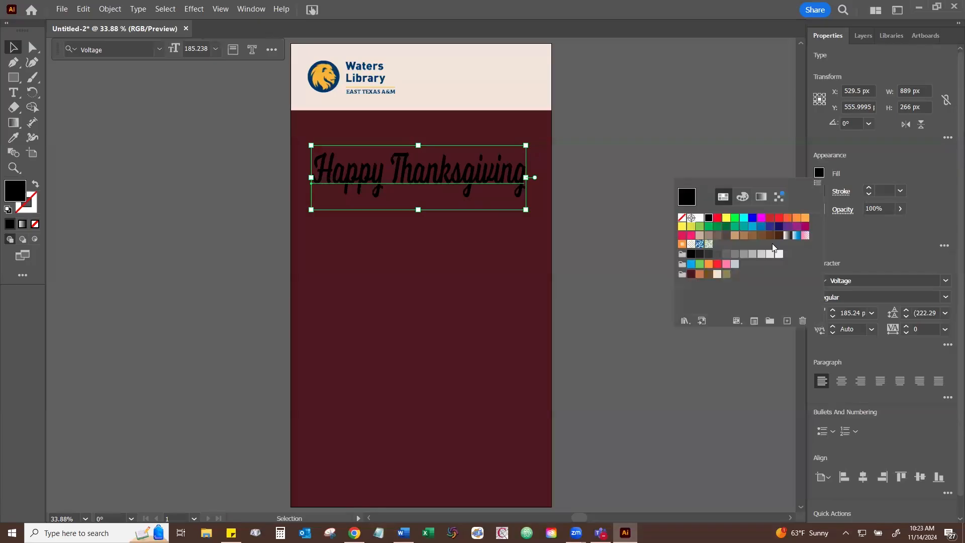
left_click(717, 274)
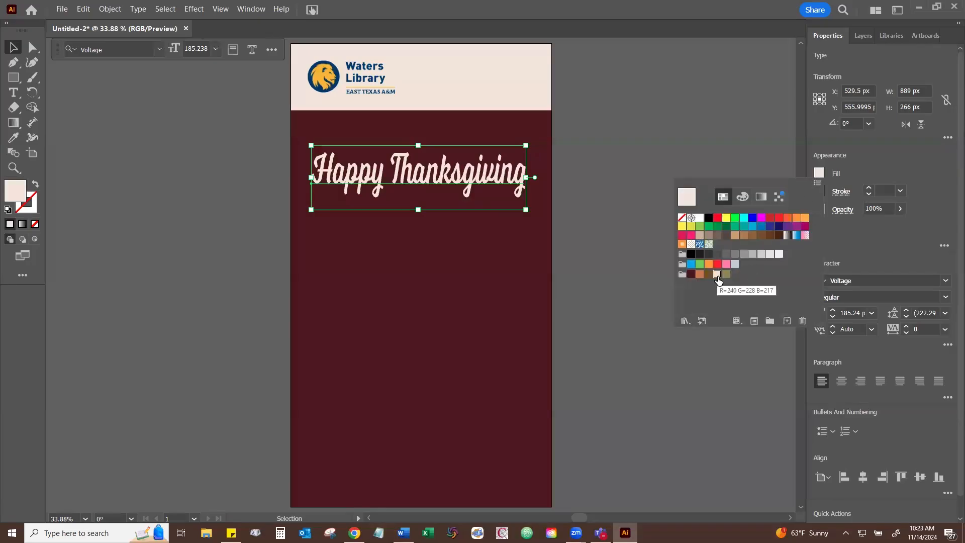
left_click(874, 164)
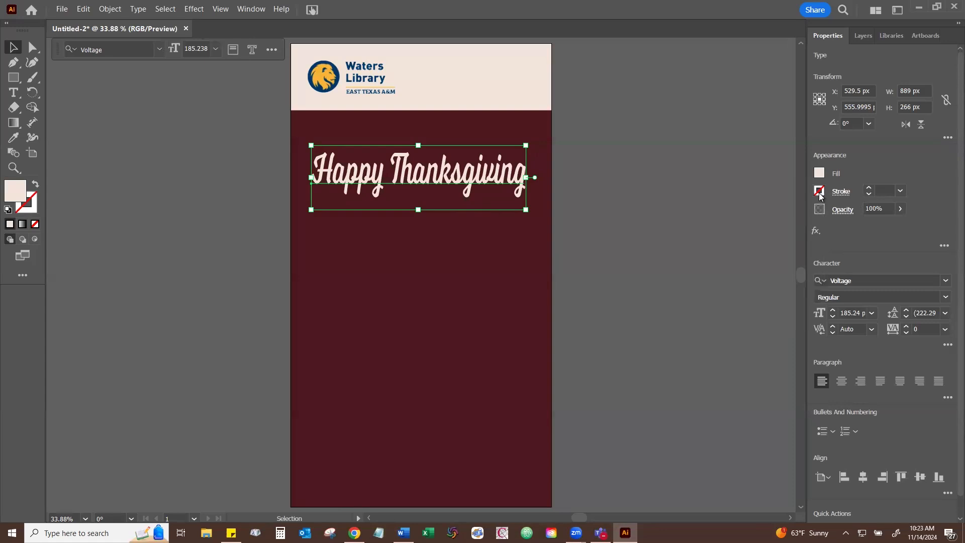
- Try an orange stroke on the heading, thickening it to 6 pt and reducing it to 3 pt
left_click(820, 192)
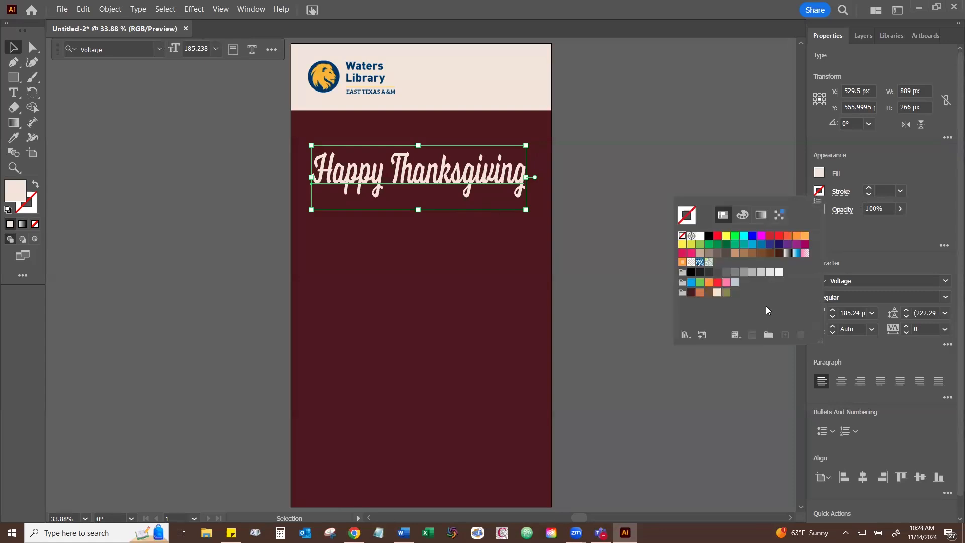
left_click(709, 236)
left_click(682, 262)
left_click(854, 160)
left_click(869, 189)
left_click(869, 189)
left_click(868, 189)
left_click(869, 189)
left_click(869, 189)
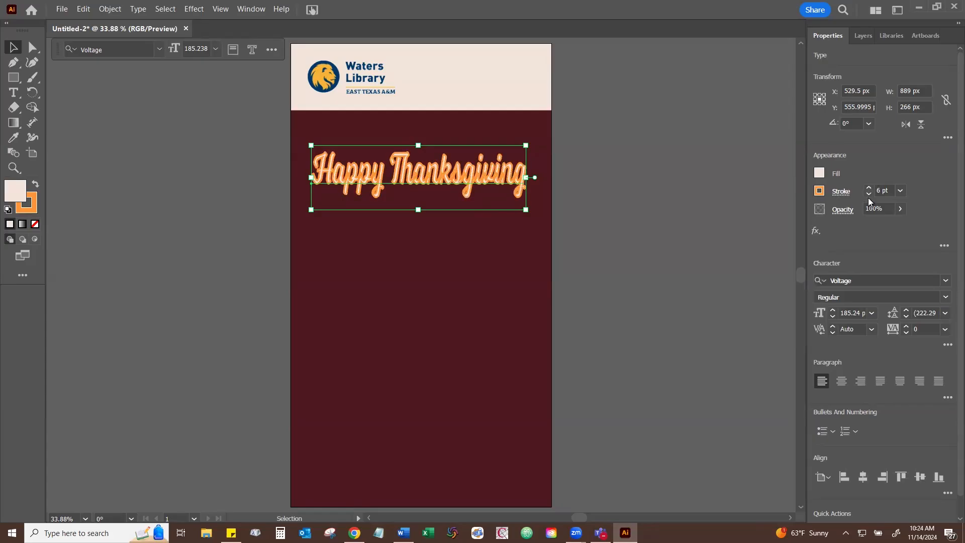
left_click(868, 194)
left_click(869, 194)
left_click(868, 194)
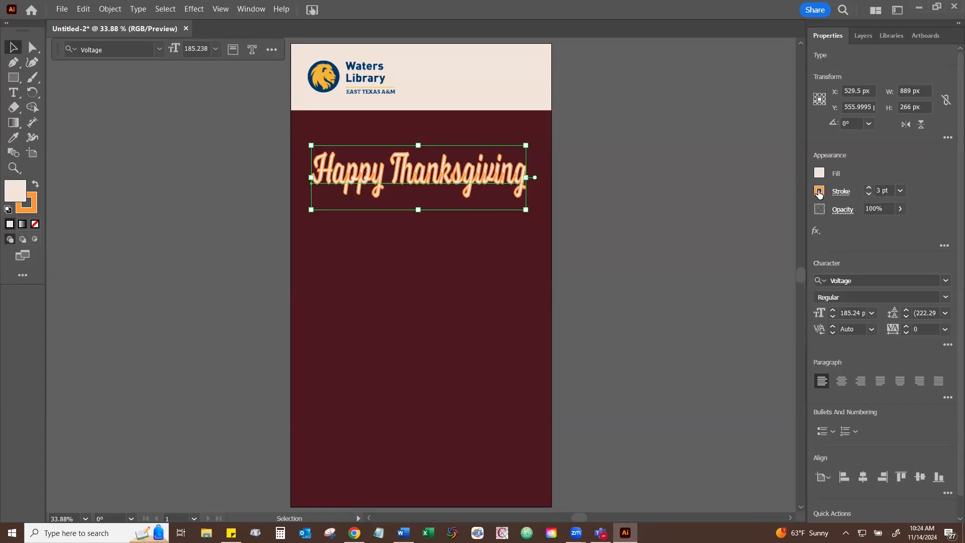
- Try the heading without a fill, leaving only its orange outline, and restore the cream fill
left_click(819, 191)
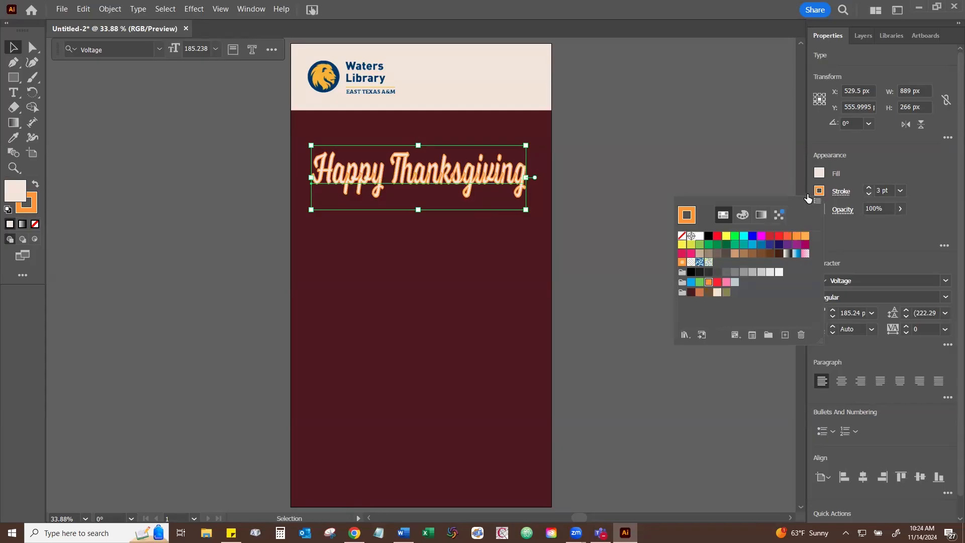
left_click(682, 236)
left_click(705, 192)
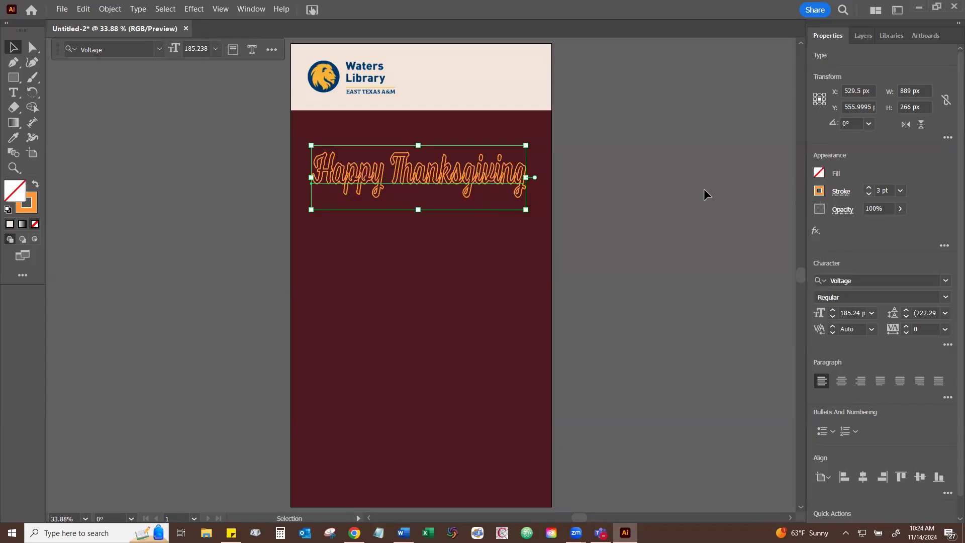
left_click(818, 174)
left_click(699, 222)
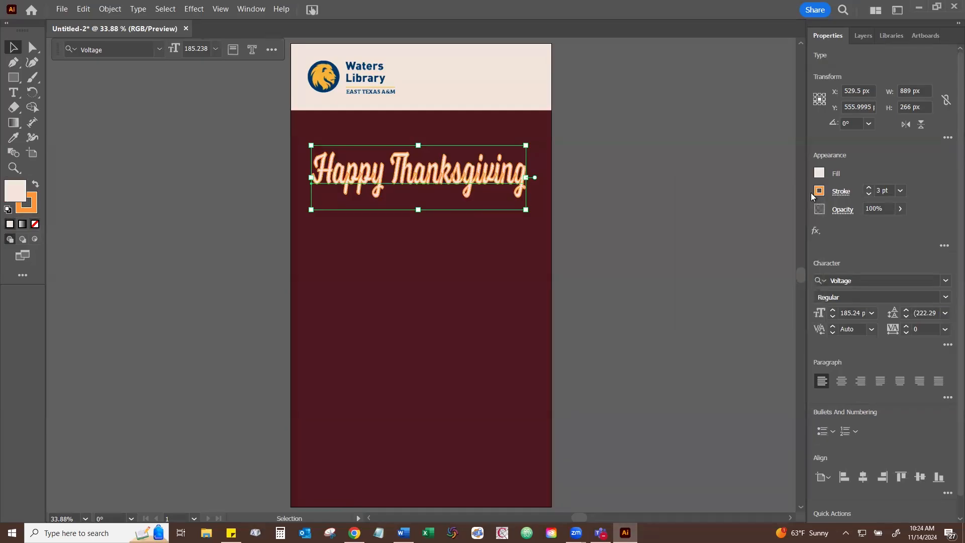
- Remove the orange stroke from the "Happy Thanksgiving" heading
left_click(818, 191)
left_click(682, 236)
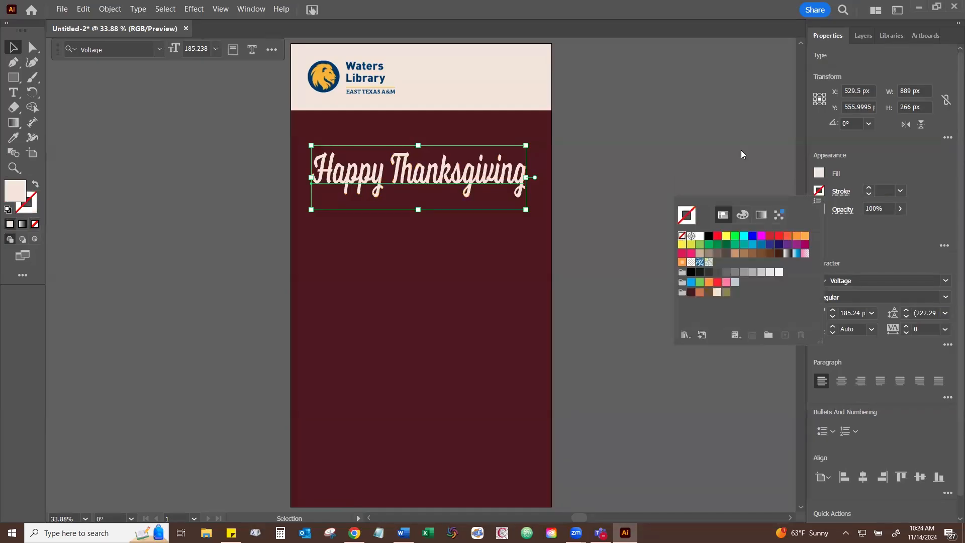
left_click(741, 151)
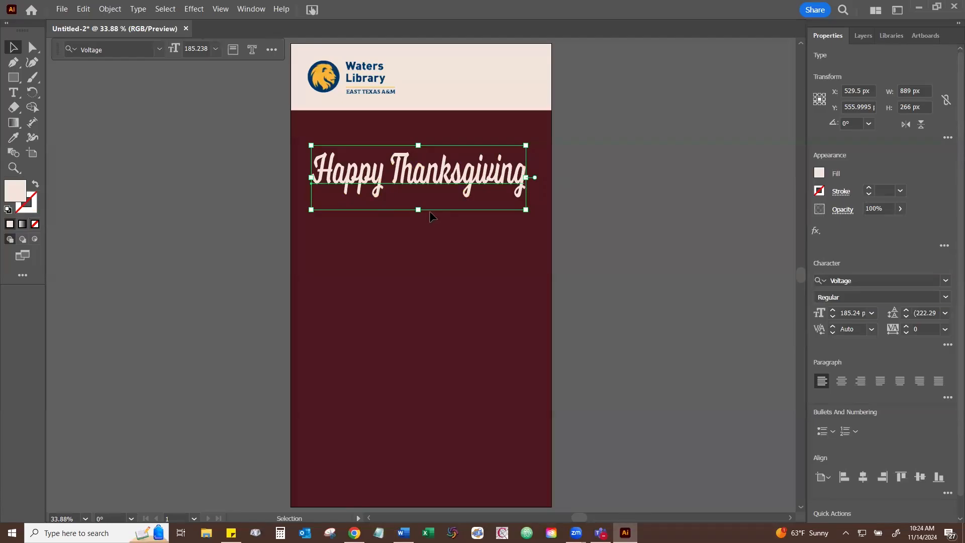
- Centre the "Happy Thanksgiving" heading horizontally on the artboard and deselect it
left_click(399, 241)
left_click(426, 177)
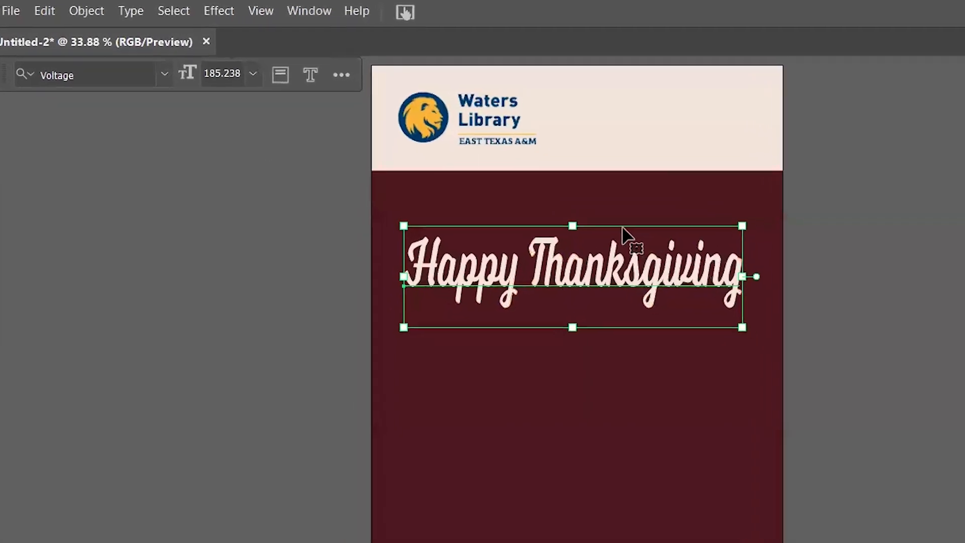
left_click(91, 12)
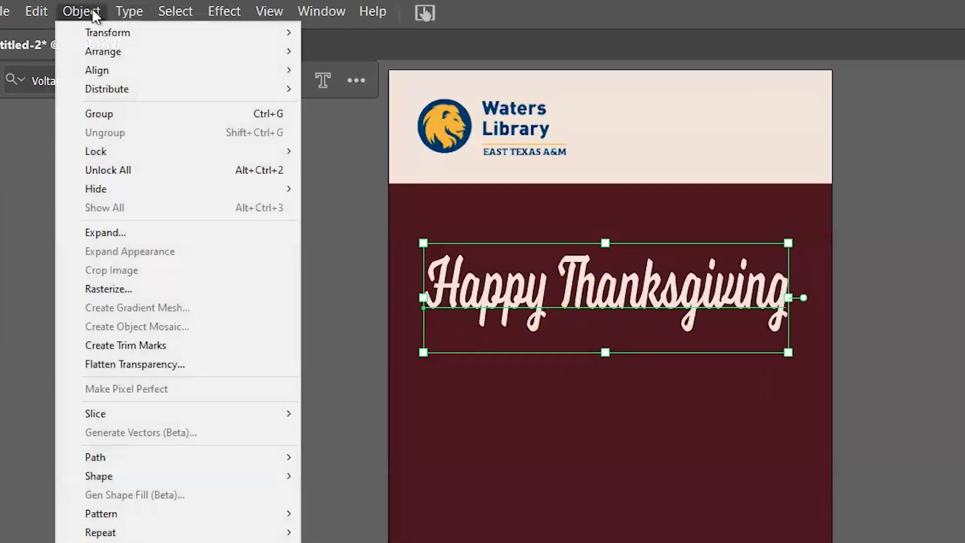
mouse_move(118, 76)
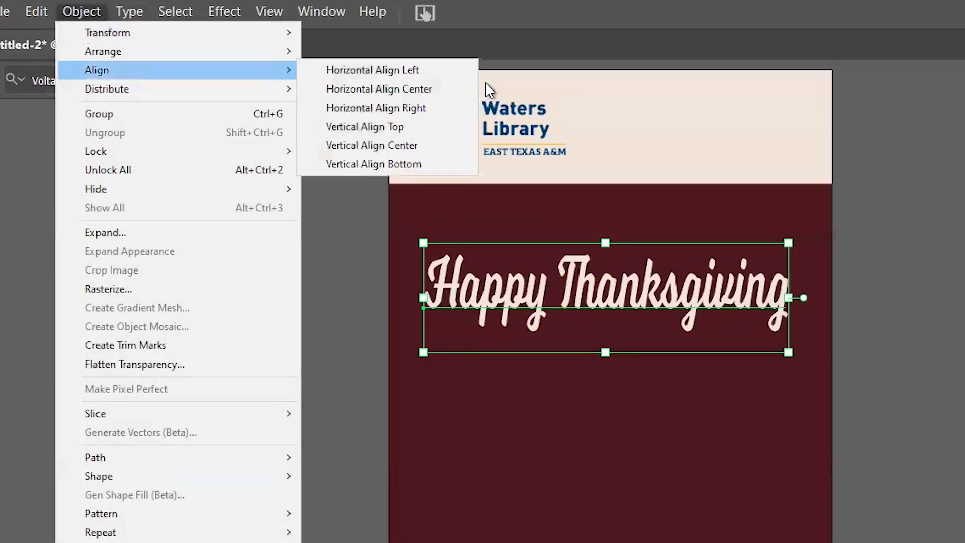
left_click(409, 89)
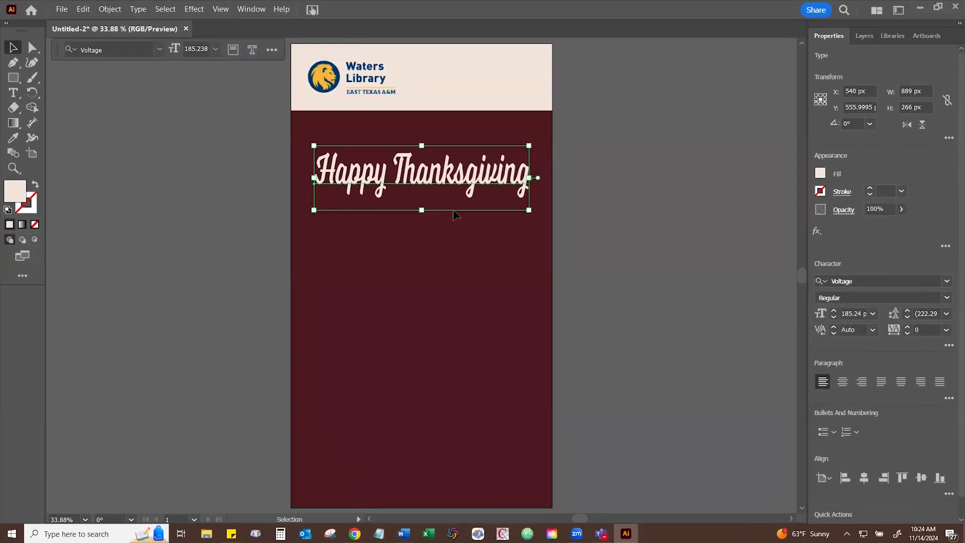
left_click(611, 386)
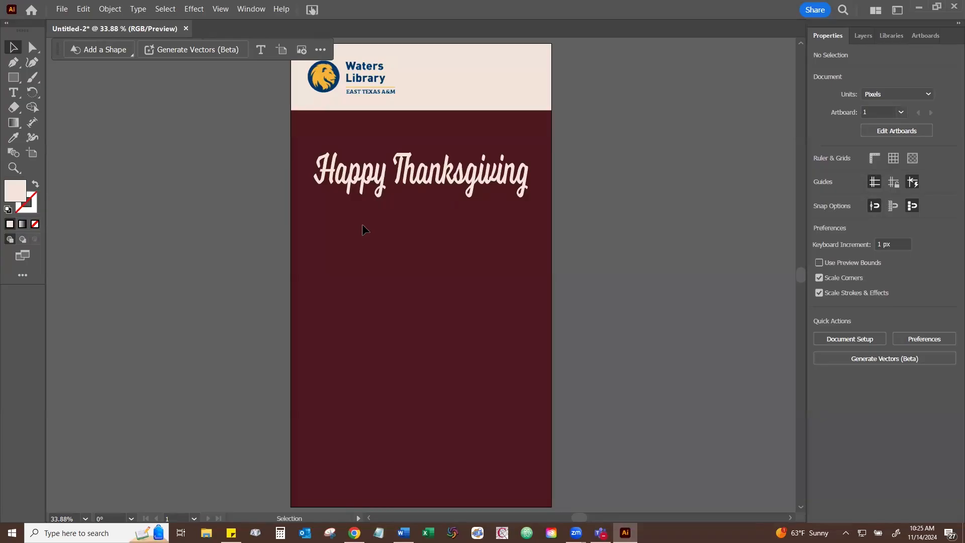
- Draw an area text box about 869 × 1010 px below the heading and fill its text with the cream swatch
left_click(14, 93)
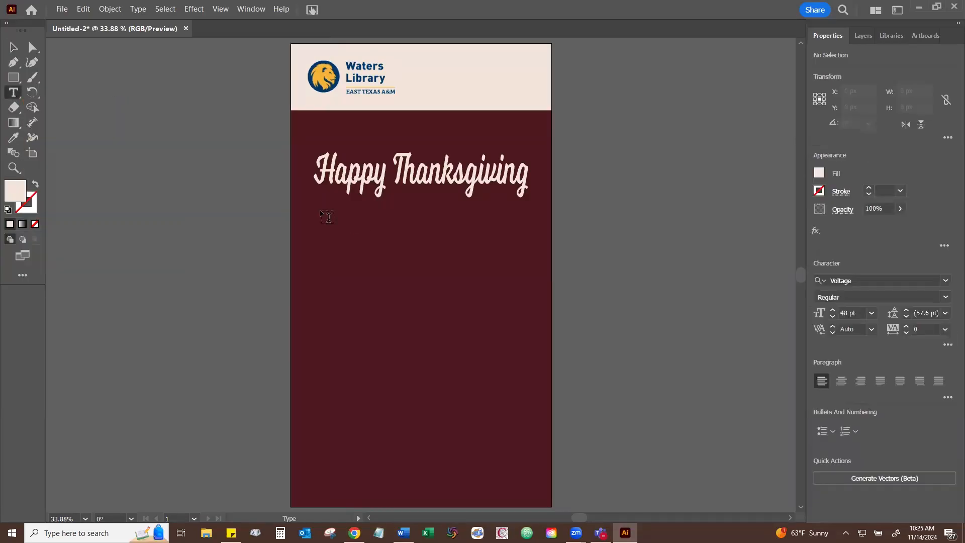
left_click_drag(320, 212, 528, 455)
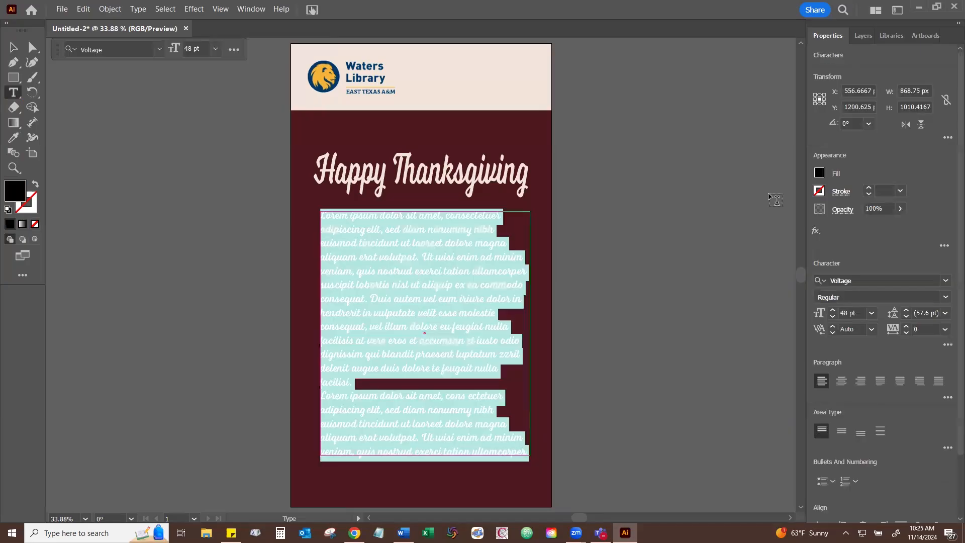
left_click(819, 174)
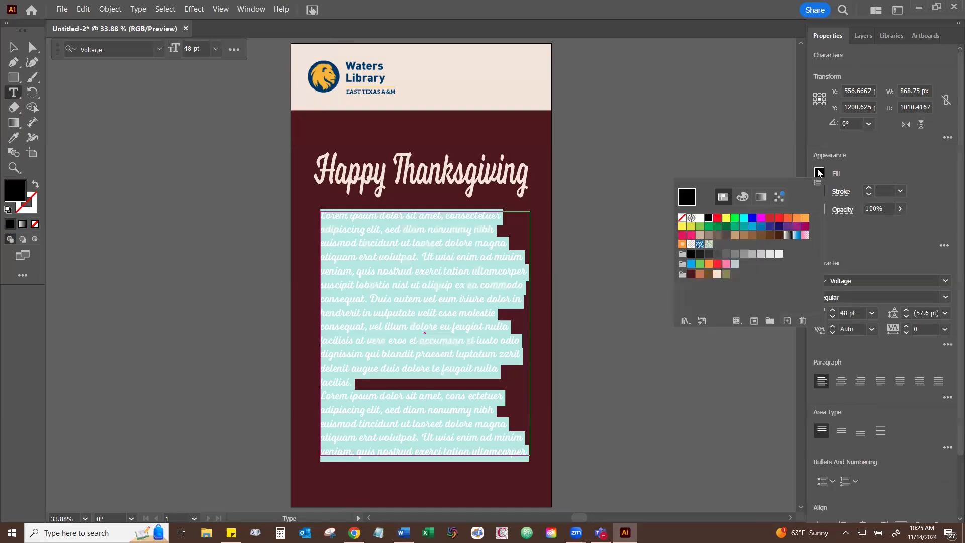
left_click(717, 275)
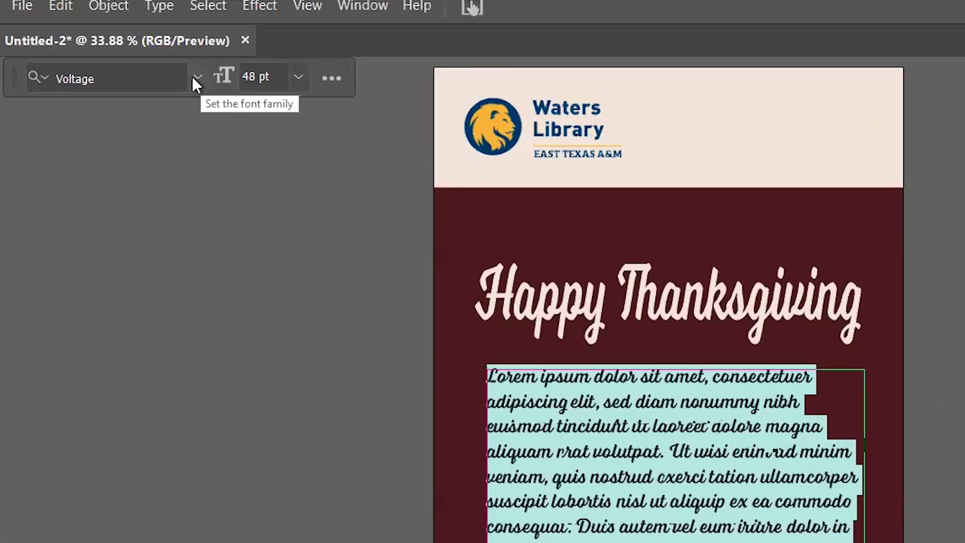
- Set the body text's font to DIN 2014 Bold
left_click(196, 76)
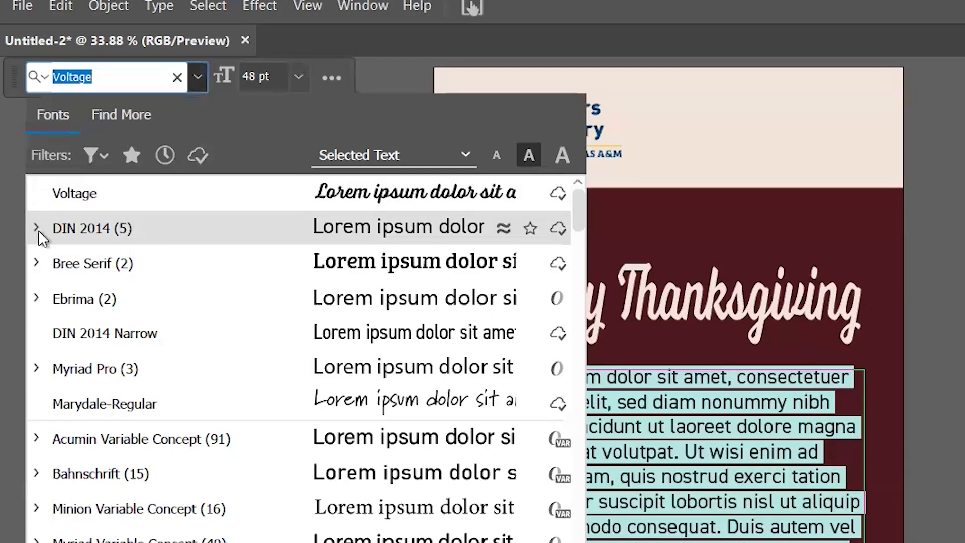
left_click(38, 230)
left_click(118, 371)
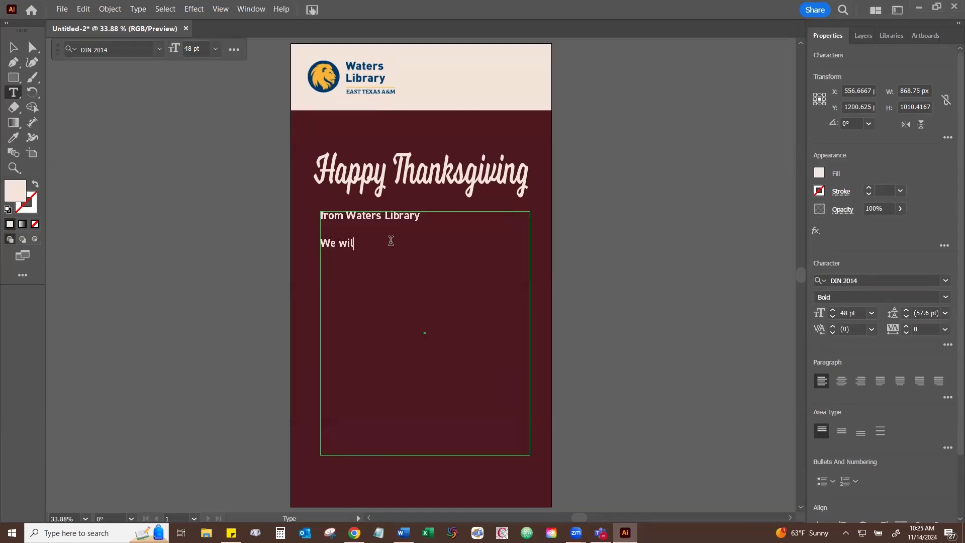
- Replace the body placeholder with "from Waters Library", "We will be closed November 28-29, 2024" and "We wish everyone a happy and safe holiday!"
type("ll be closed")
type("November 28-29, 2024  We wish everyone a happy and safe holiday")
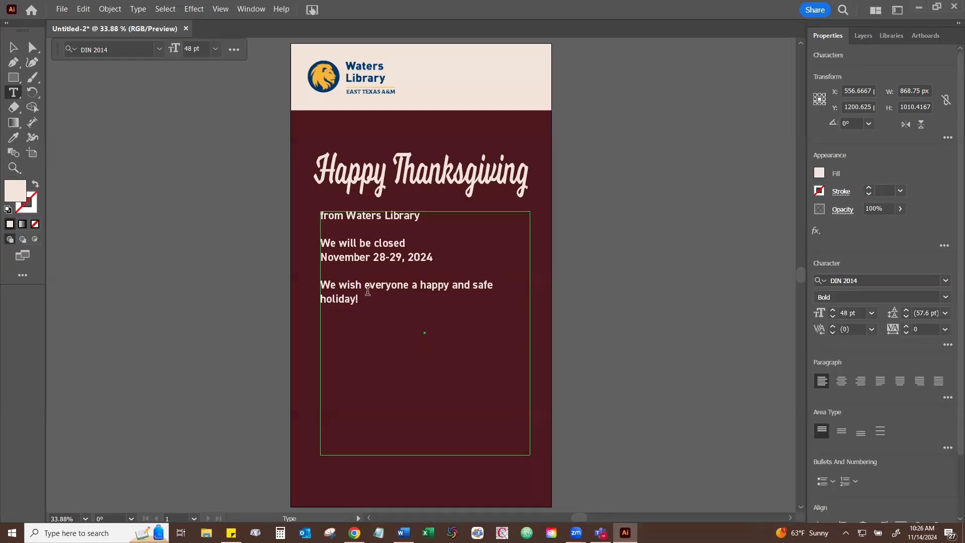
- Change all of the body text to the Demi font style and centre-align its paragraphs
key("ctrl+a")
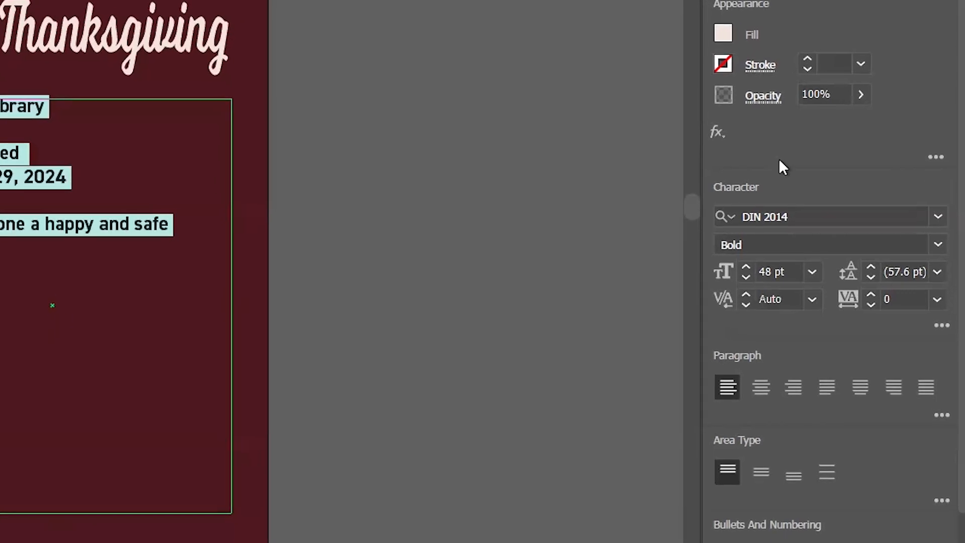
scroll(854, 309, "down", 3)
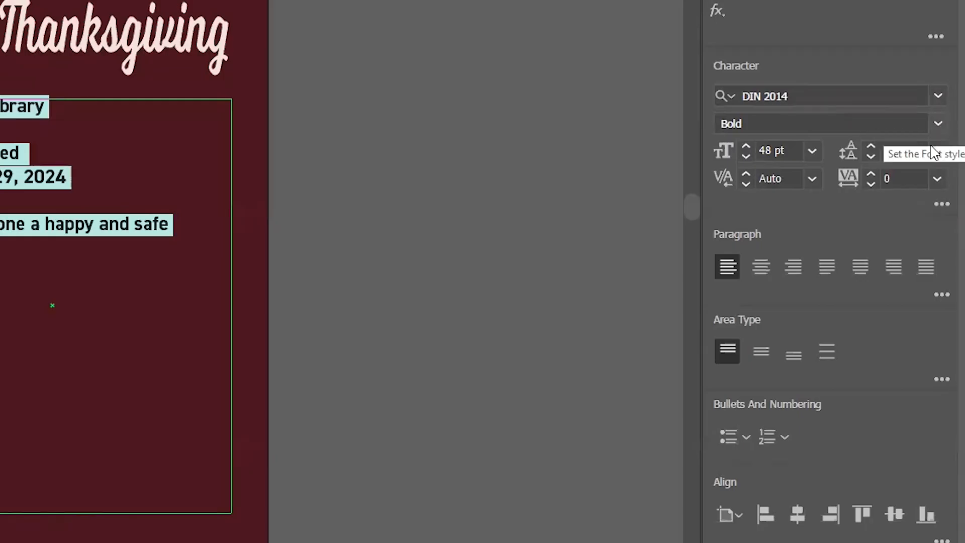
left_click(938, 124)
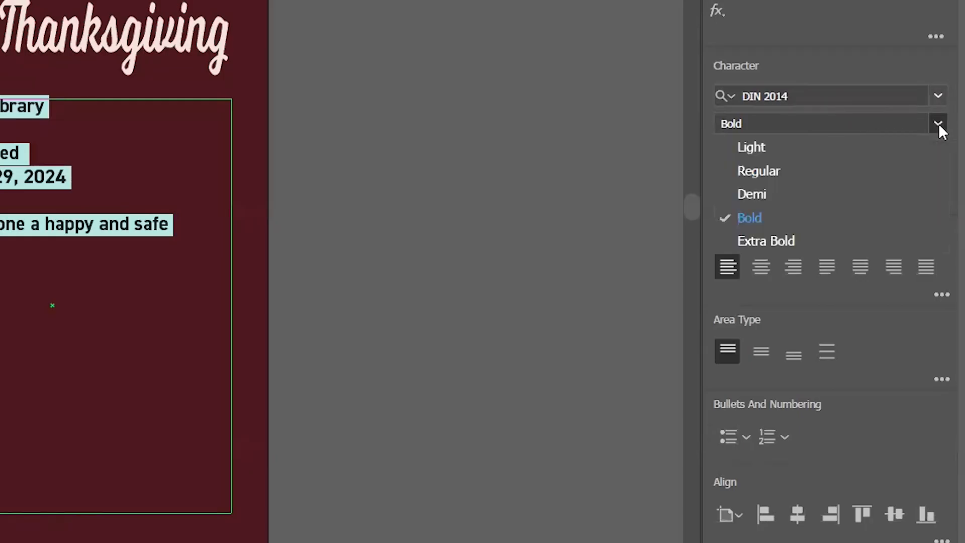
left_click(787, 194)
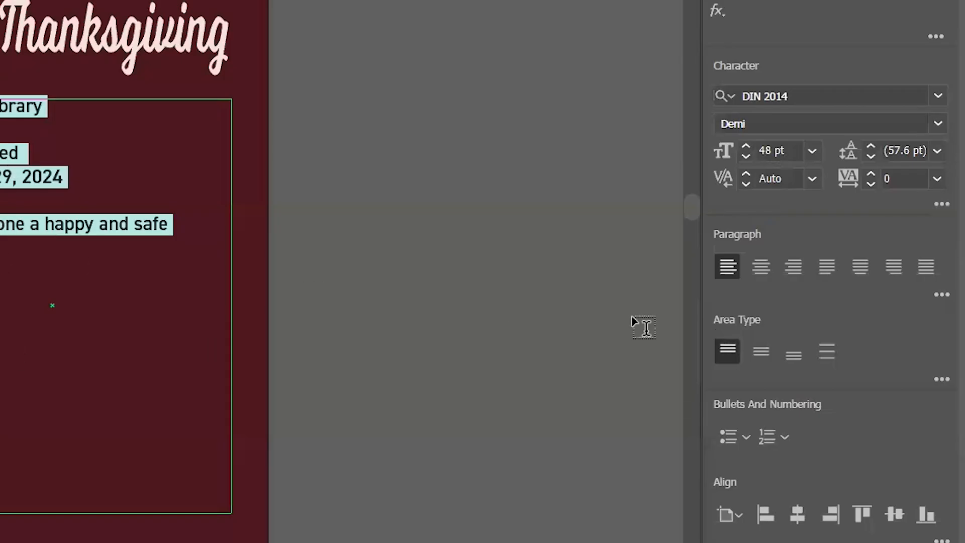
left_click(768, 264)
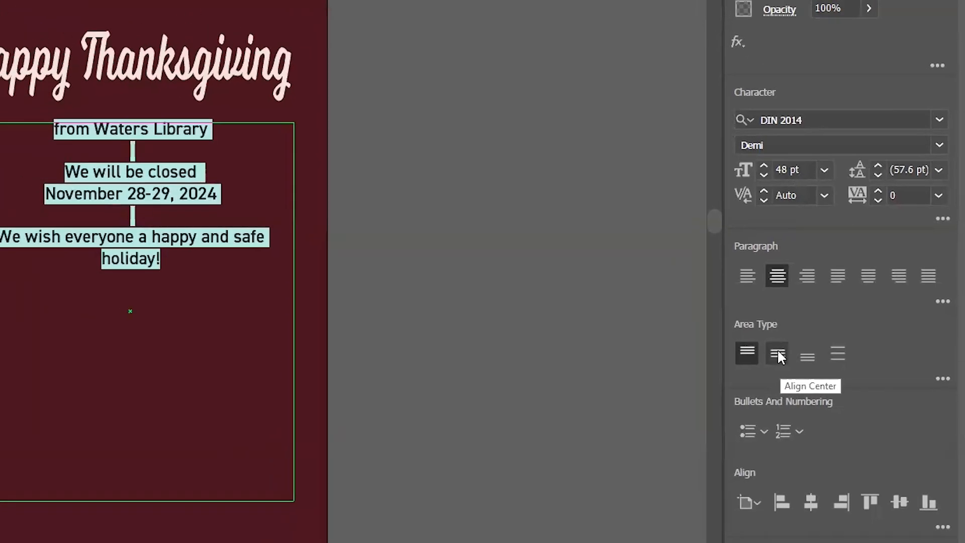
- Set the font size of the "from Waters Library" line to 80 pt
left_click(219, 134)
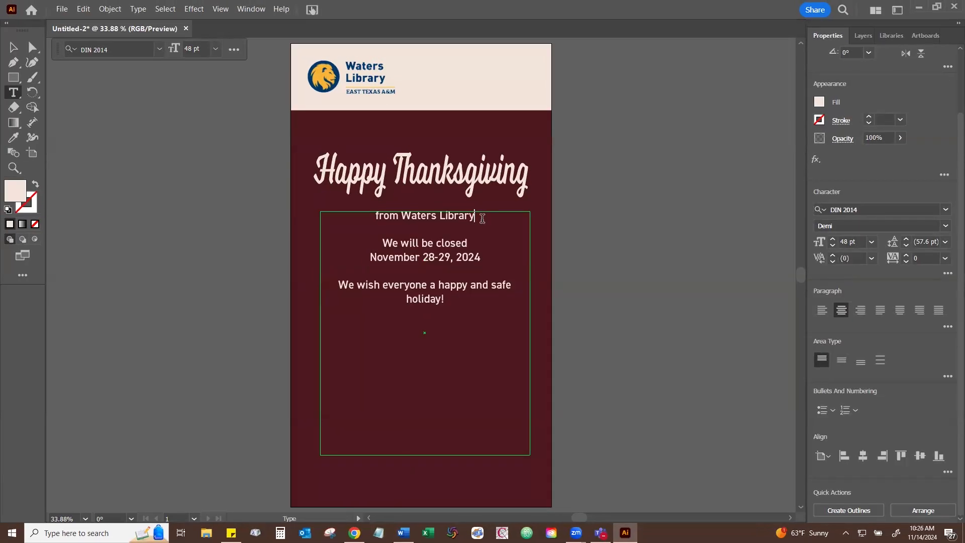
triple_click(387, 210)
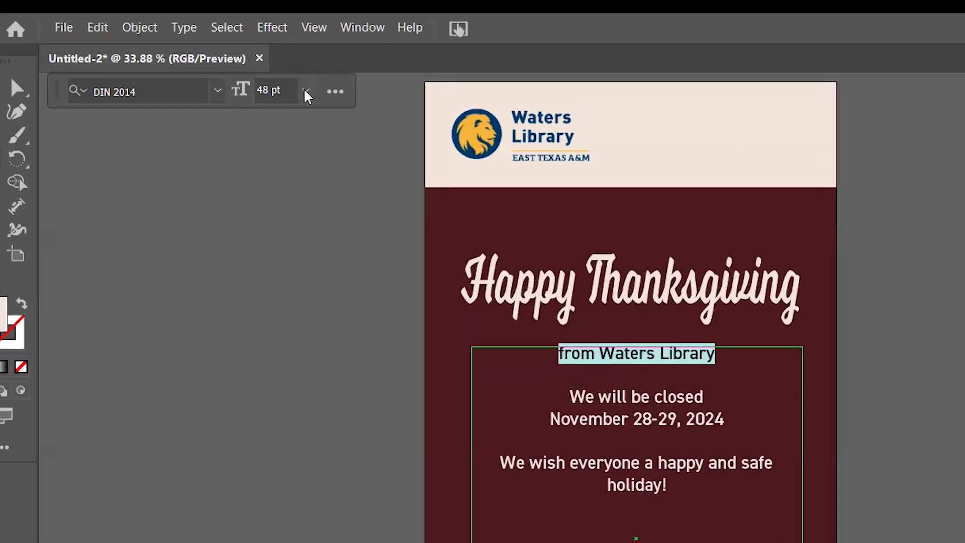
left_click(306, 92)
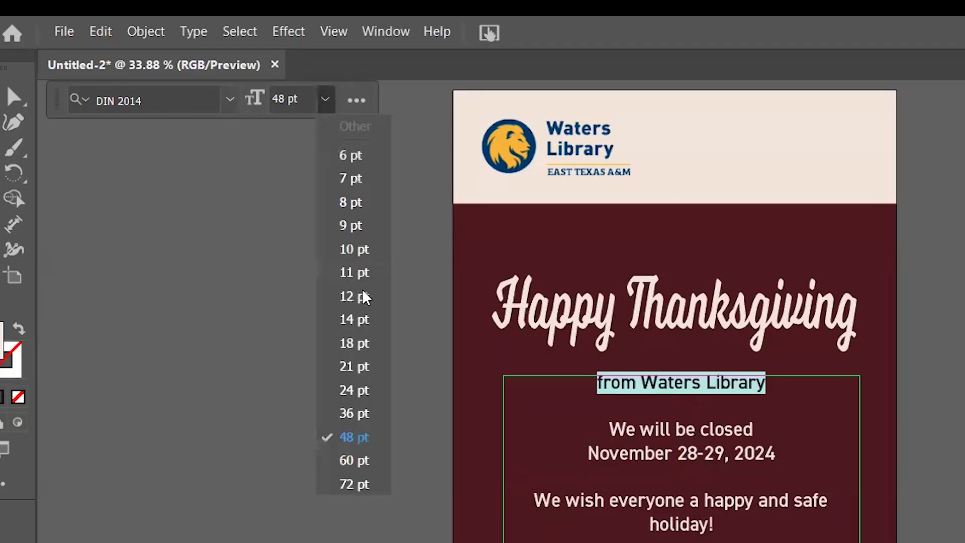
left_click(359, 460)
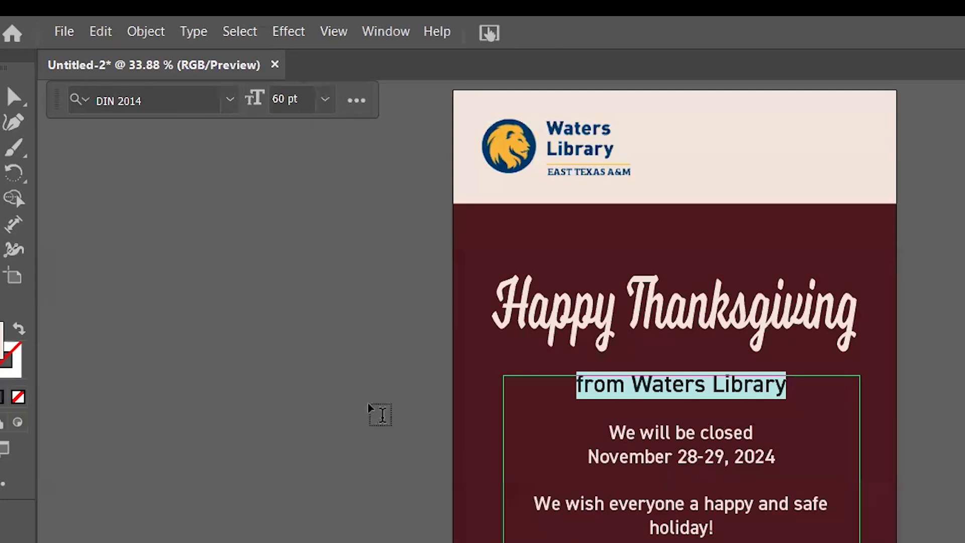
left_click(324, 100)
left_click(297, 114)
left_click(282, 103)
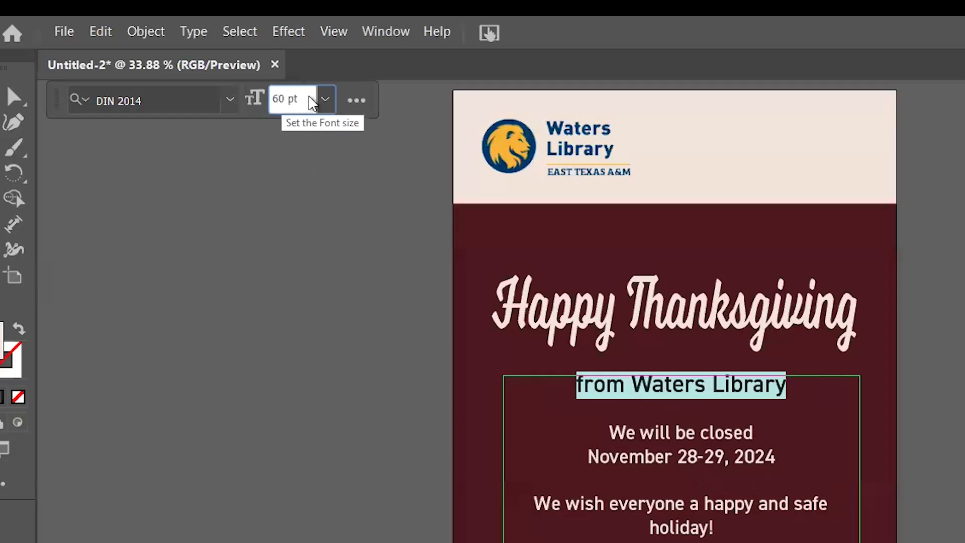
type("80")
key("Return")
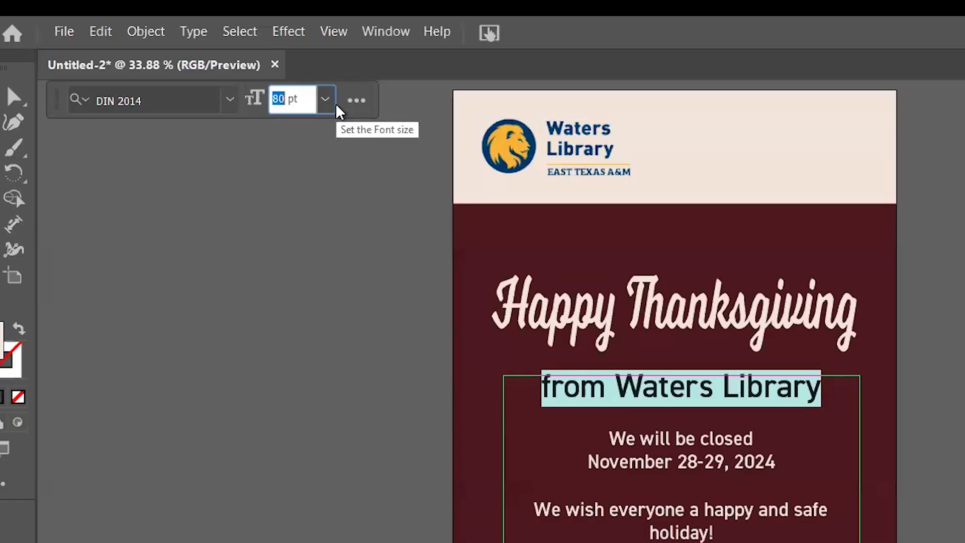
- Try the "from Waters Library" line at 70 pt and 90 pt, and return it to 80 pt
key("Down")
key("Down")
key("Down")
key("Down")
key("Down")
key("Down")
key("Down")
key("Down")
key("Down")
key("Down")
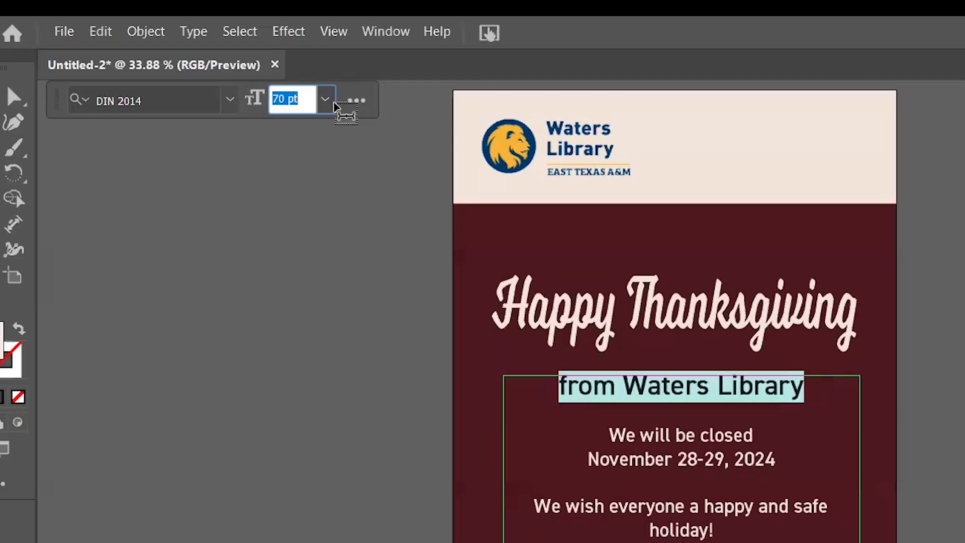
key("shift+Up")
key("shift+Up")
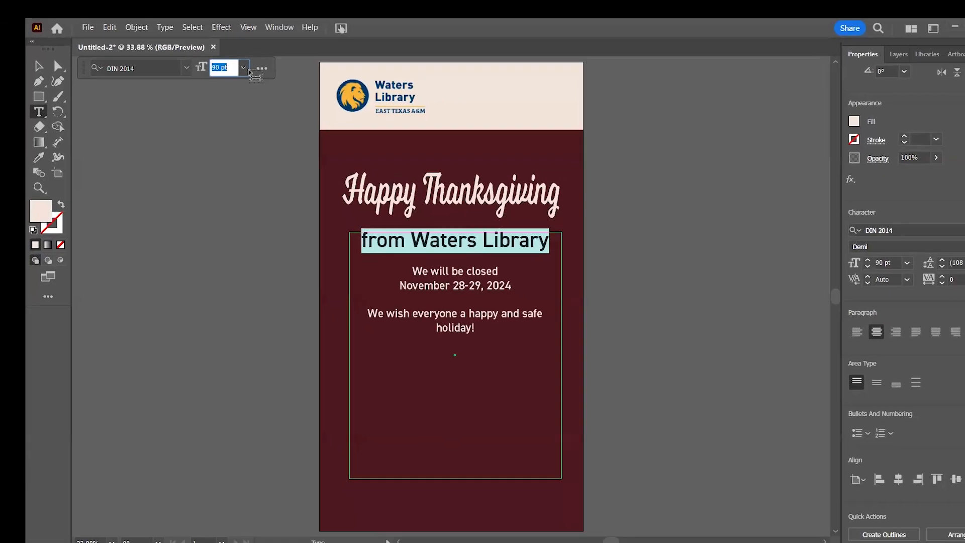
key("shift+Down")
- Enlarge the "We will be closed November 28-29, 2024" lines past 72 pt until the date nearly spans the text box's width
left_click_drag(614, 354, 494, 337)
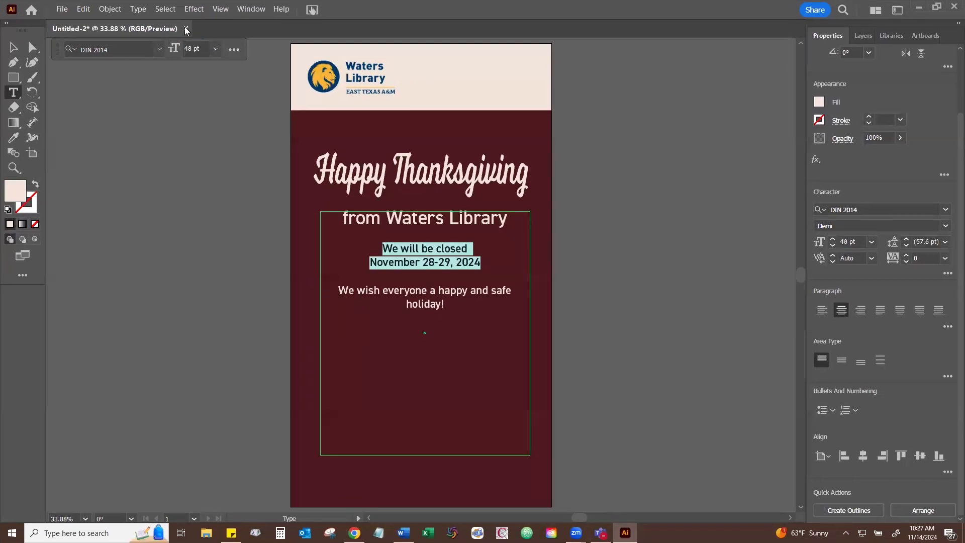
left_click(215, 49)
left_click(233, 274)
left_click(194, 51)
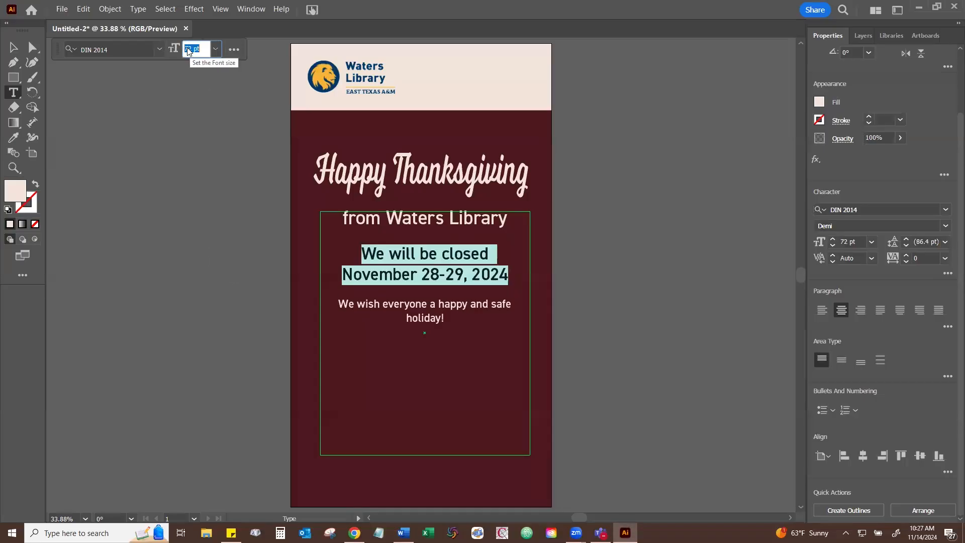
key("Return")
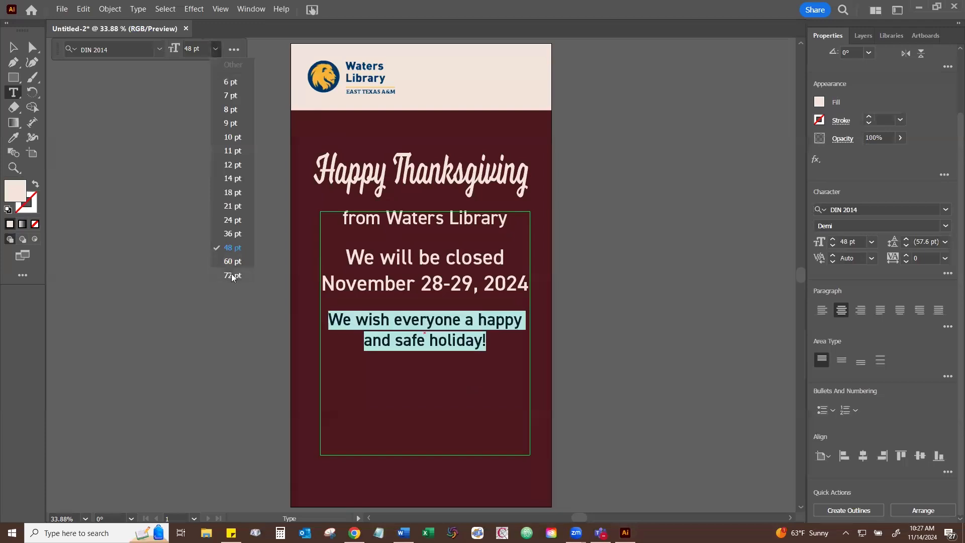
- Set the holiday wish text to 72 pt and shorten the body text box from its lower edge to about 609 px high
left_click(233, 276)
left_click(13, 46)
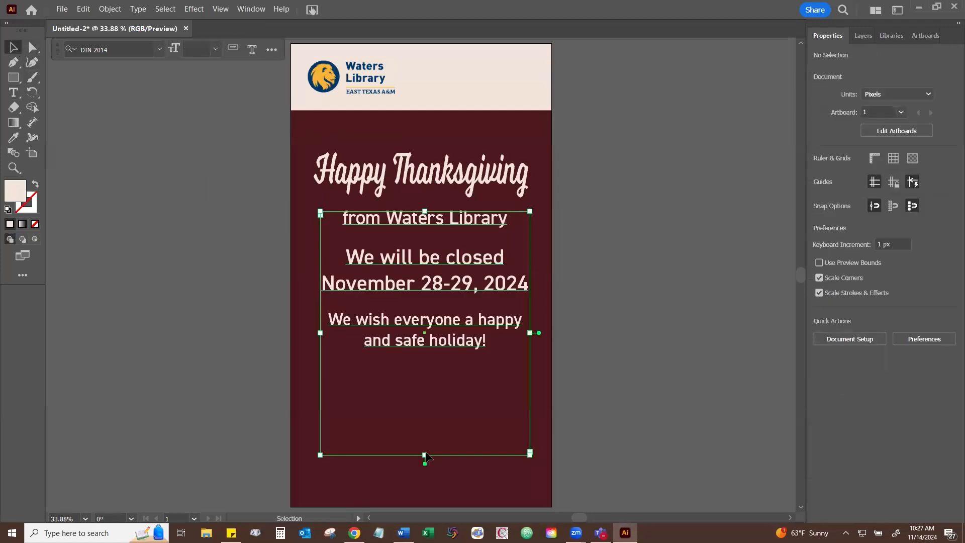
left_click_drag(427, 455, 427, 358)
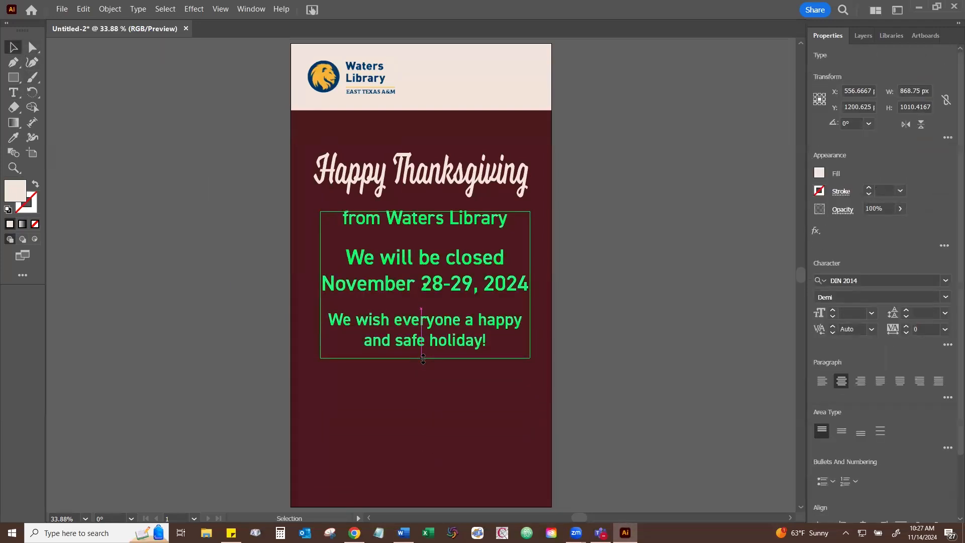
left_click(445, 245)
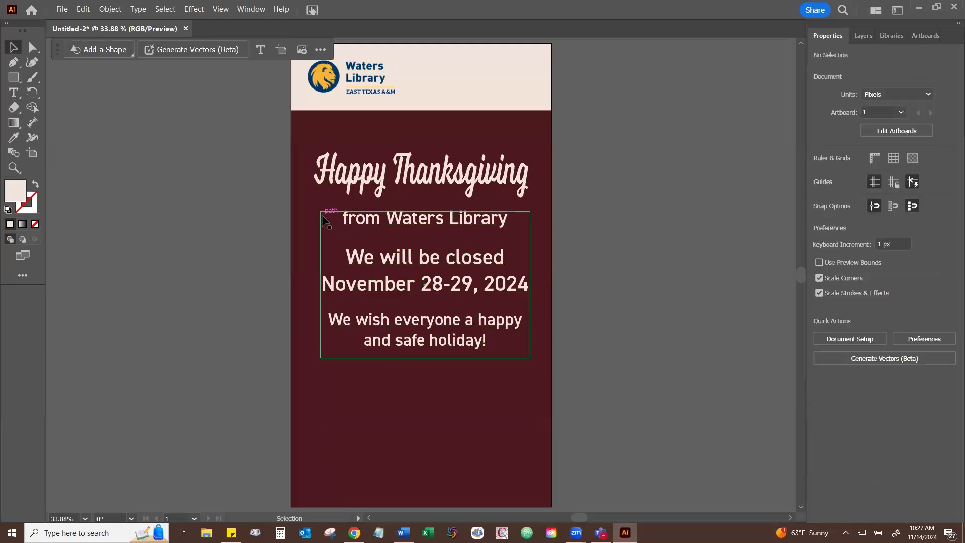
- Centre the body text box horizontally on the artboard and deselect it
left_click(490, 274)
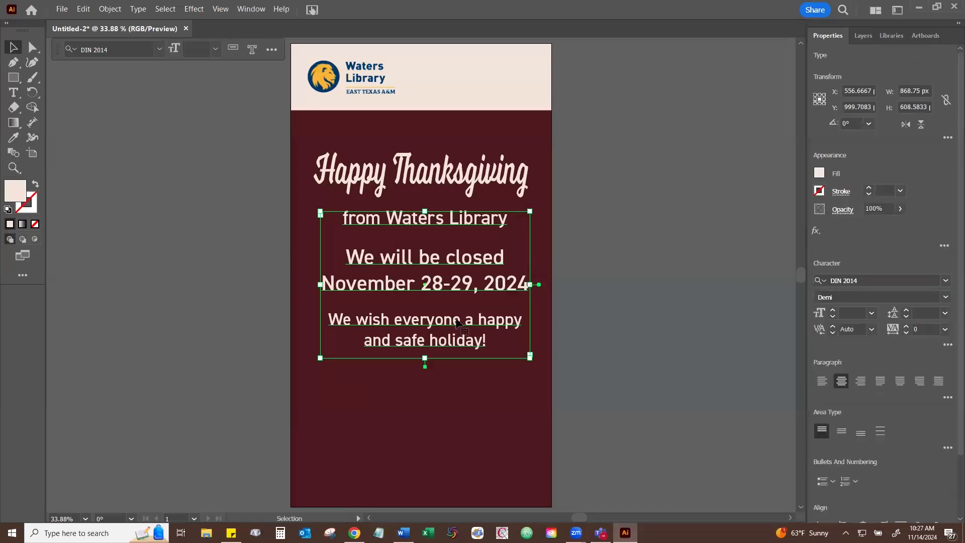
left_click(108, 10)
mouse_move(164, 43)
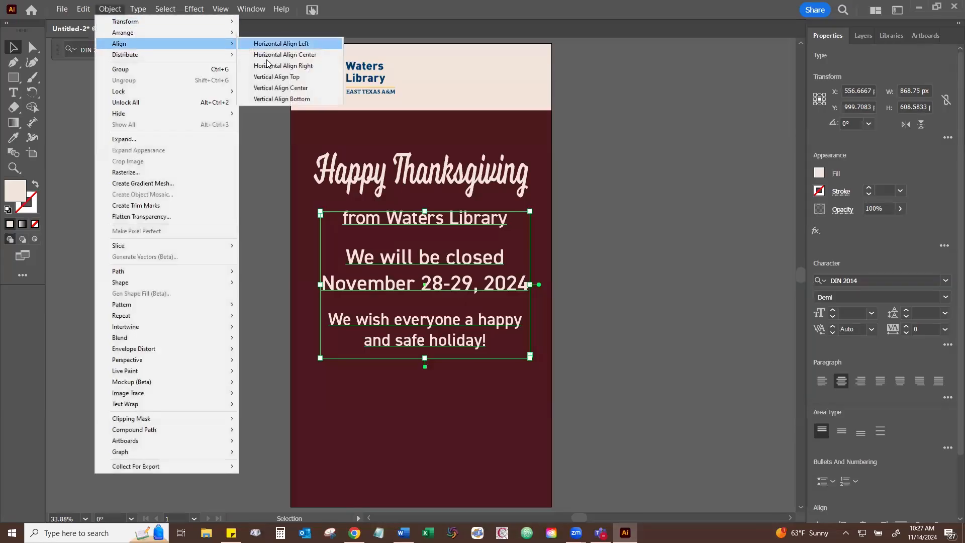
left_click(274, 55)
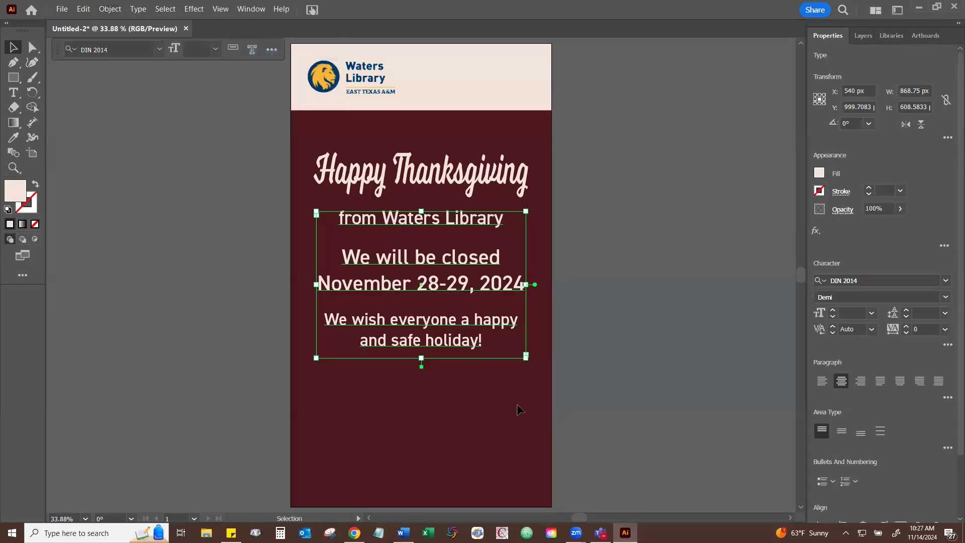
left_click(516, 401)
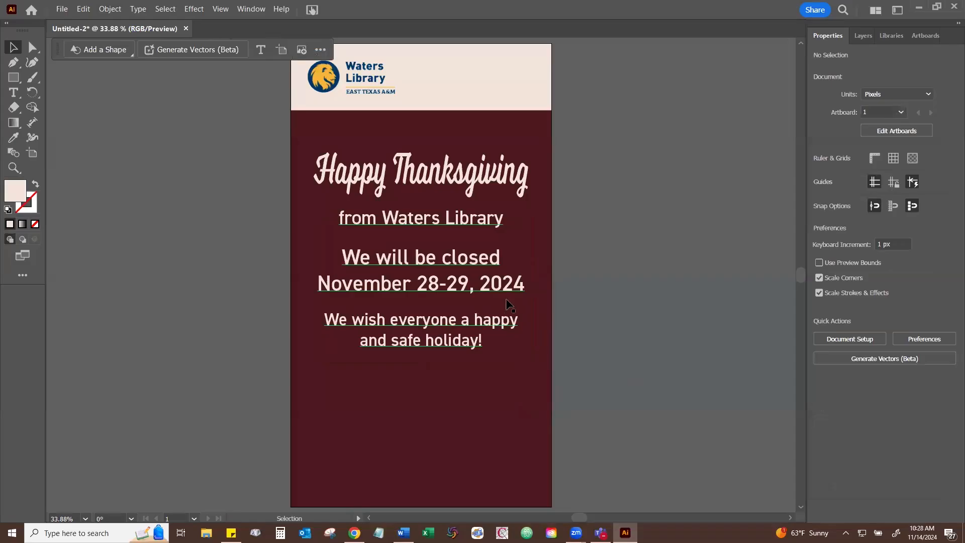
- Draw a wavy Curvature path about 177 px high across the full 1080 px artboard width, just below the body text
scroll(509, 303, "down", 2)
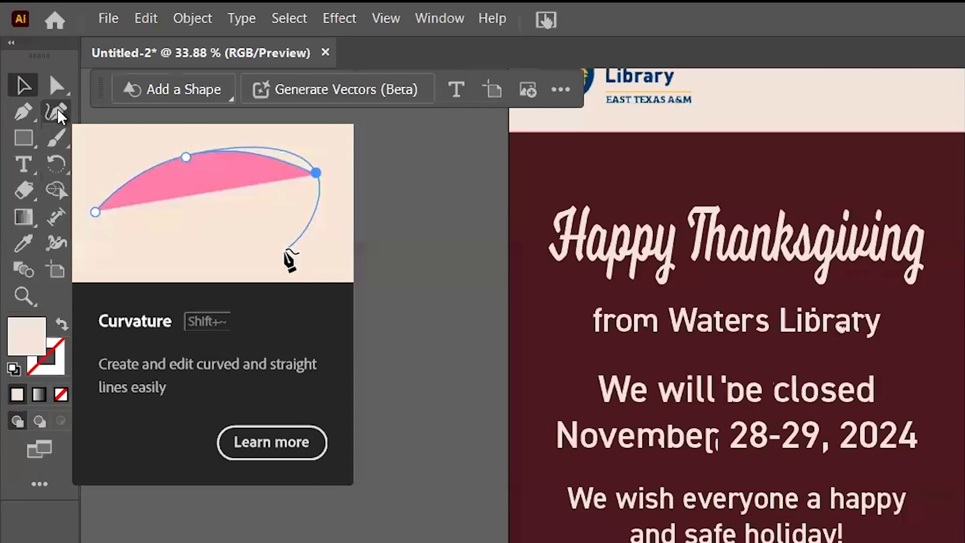
left_click(58, 113)
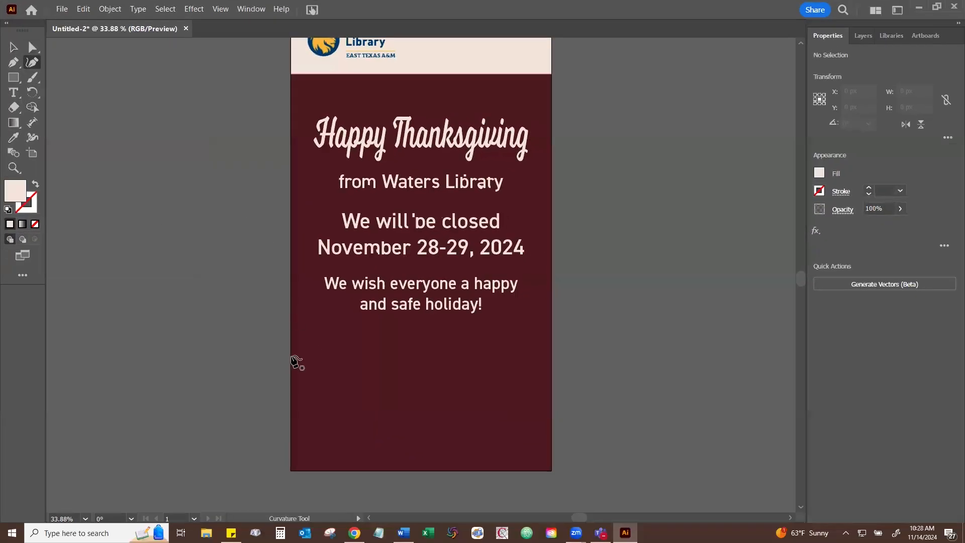
left_click(291, 353)
left_click(370, 352)
left_click(387, 384)
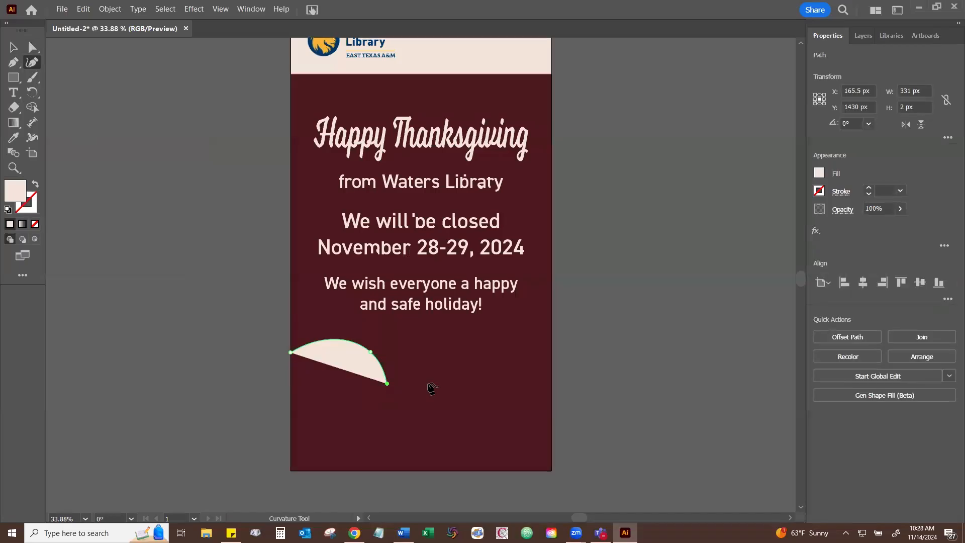
left_click(450, 358)
left_click(517, 353)
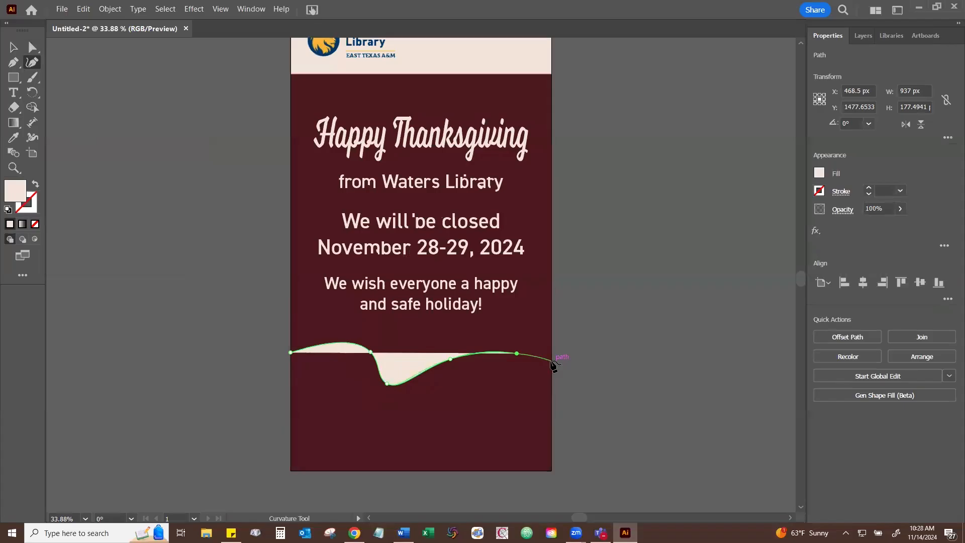
left_click(551, 360)
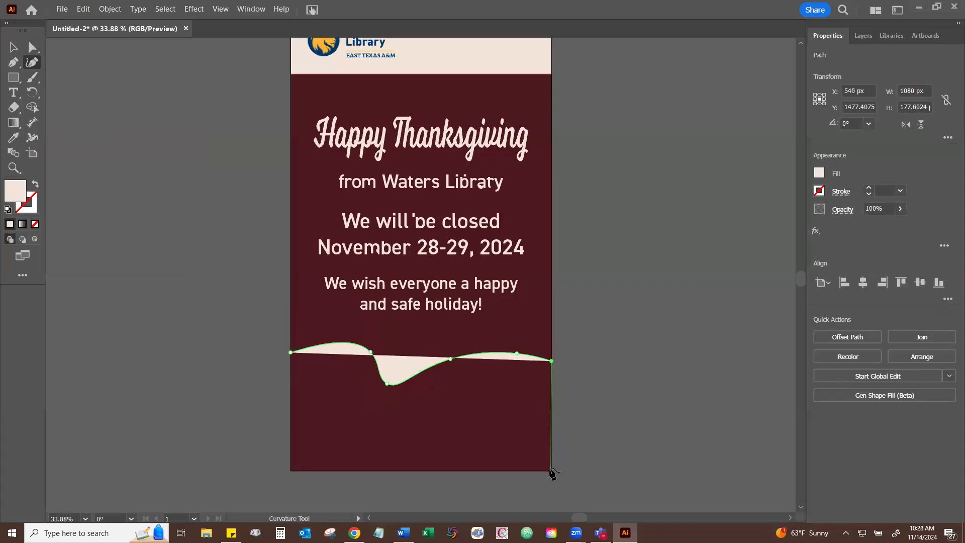
- Extend the wavy path through the artboard's two lower corners and close it as a cream shape about 531 px high
left_click(551, 470)
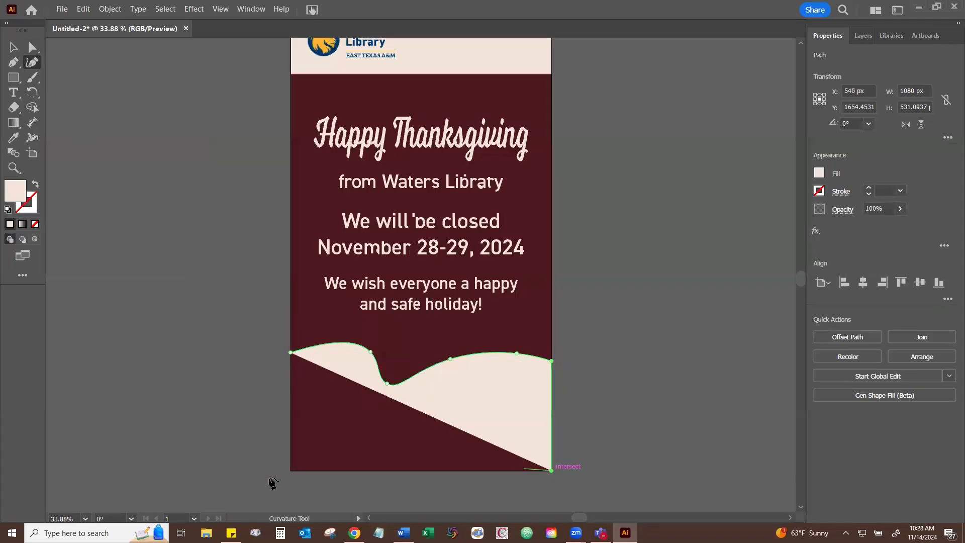
left_click(290, 471)
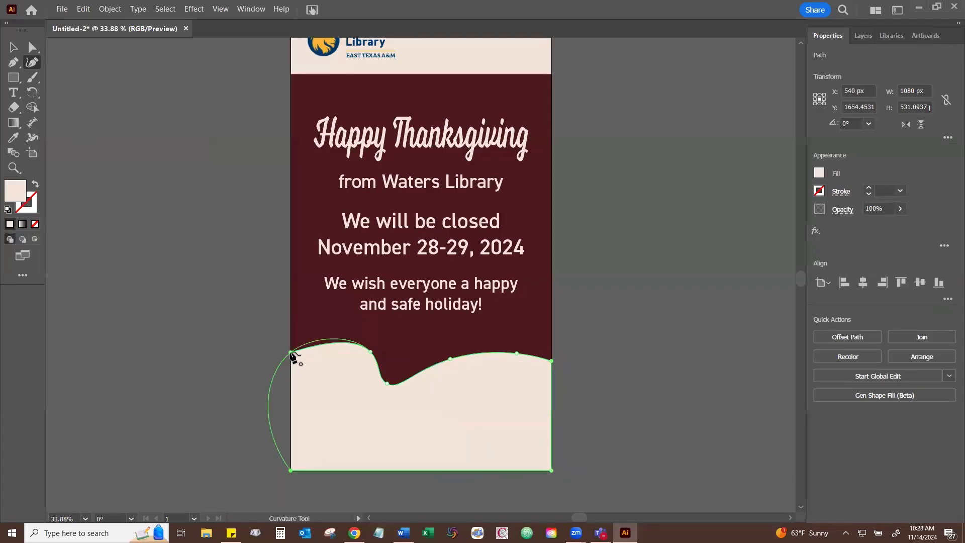
left_click(291, 352)
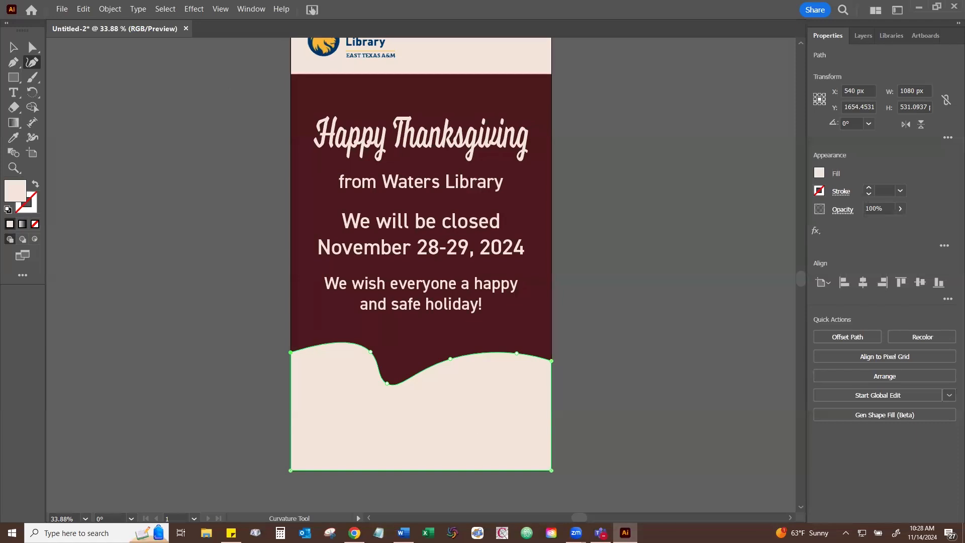
left_click(20, 48)
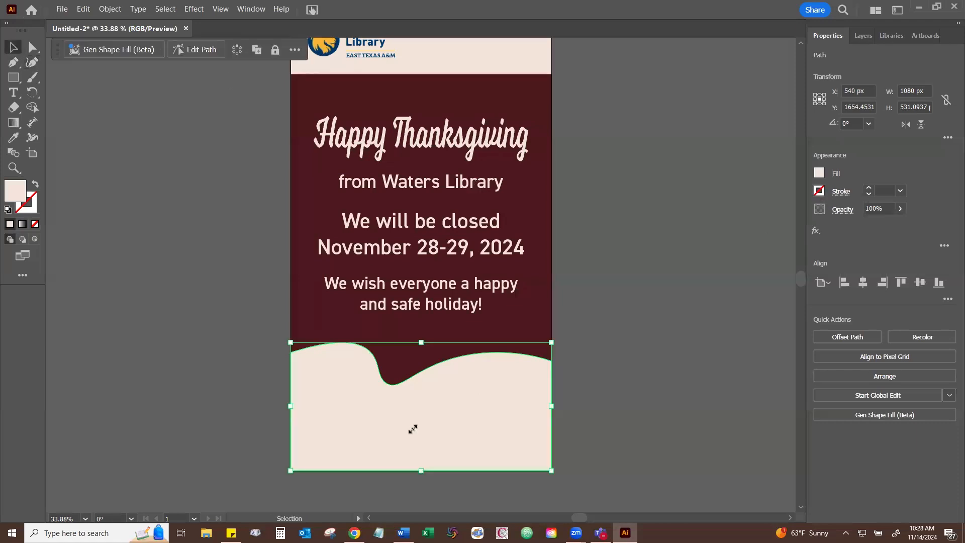
scroll(419, 424, "up", 1)
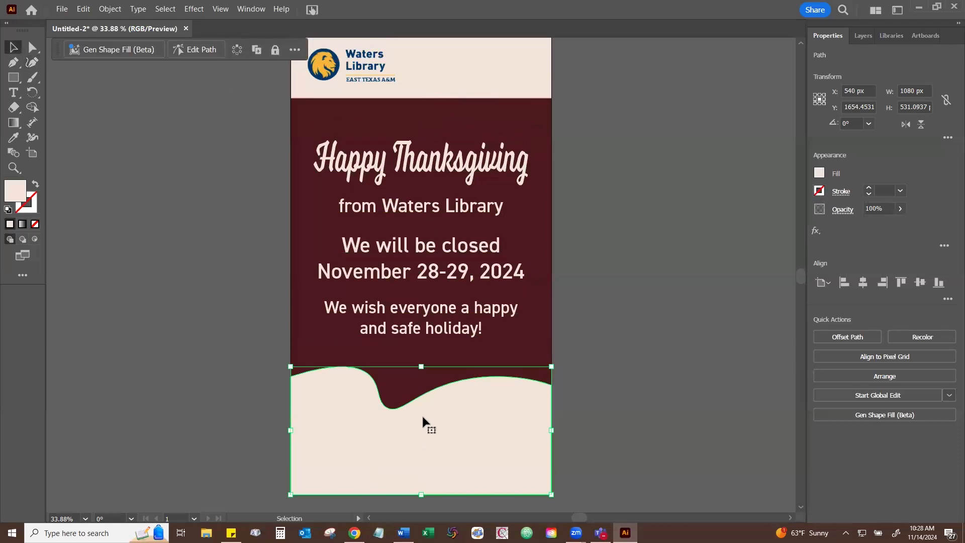
scroll(422, 420, "down", 1)
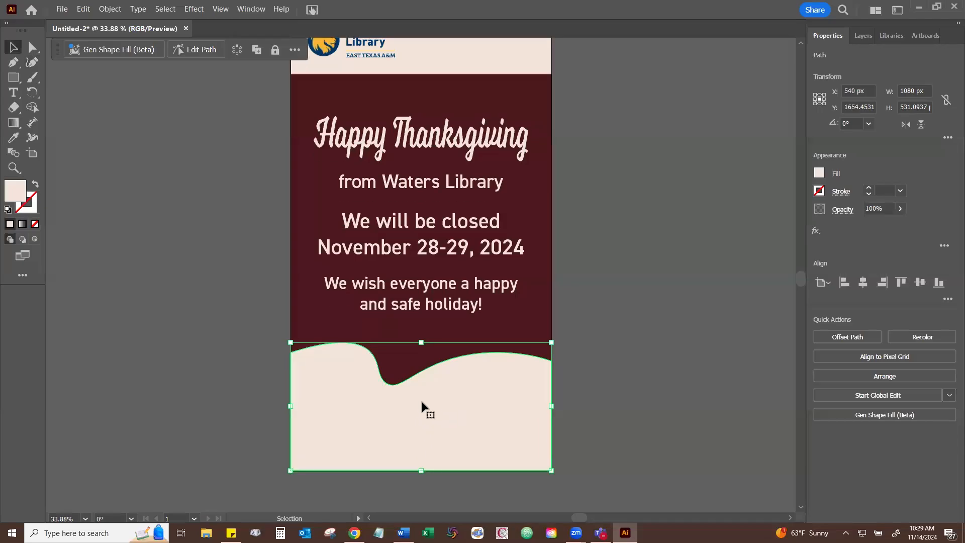
left_click_drag(394, 409, 423, 400)
- Reshape the cream footer's wavy edge with the Direct Selection tool, shifting its anchor points and handles into a shallower dip
left_click(31, 49)
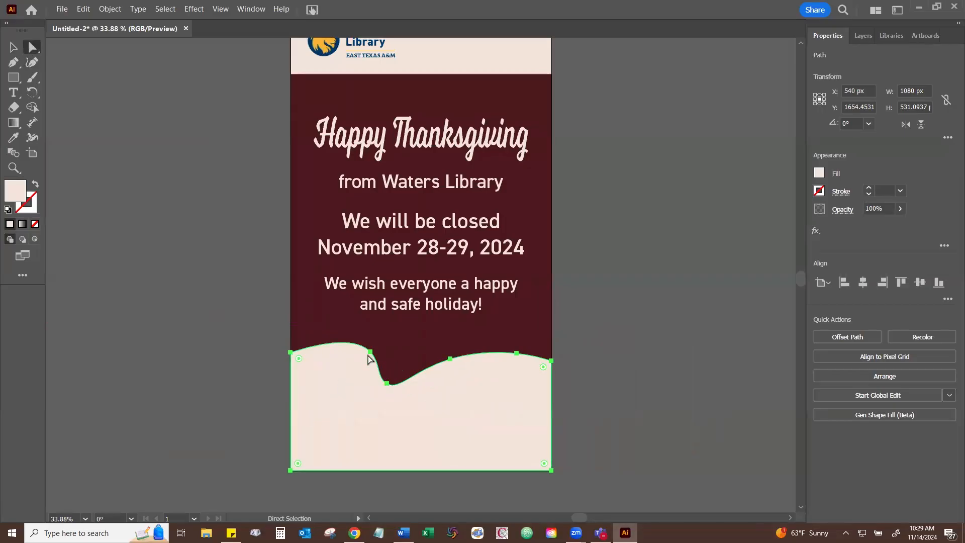
left_click(370, 353)
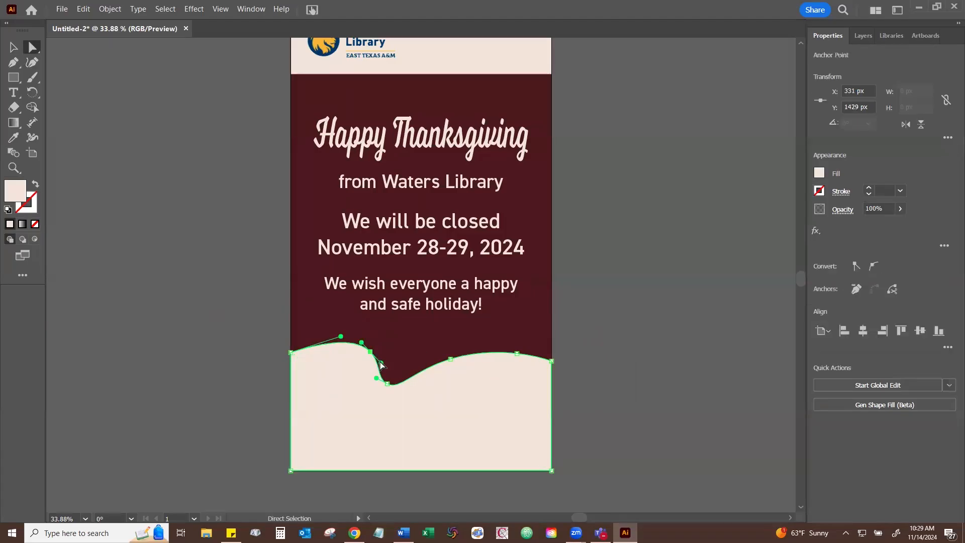
left_click_drag(385, 363, 398, 393)
left_click_drag(454, 361, 499, 363)
left_click(356, 360)
left_click_drag(344, 348, 331, 349)
left_click_drag(399, 394, 399, 372)
left_click_drag(515, 353, 516, 353)
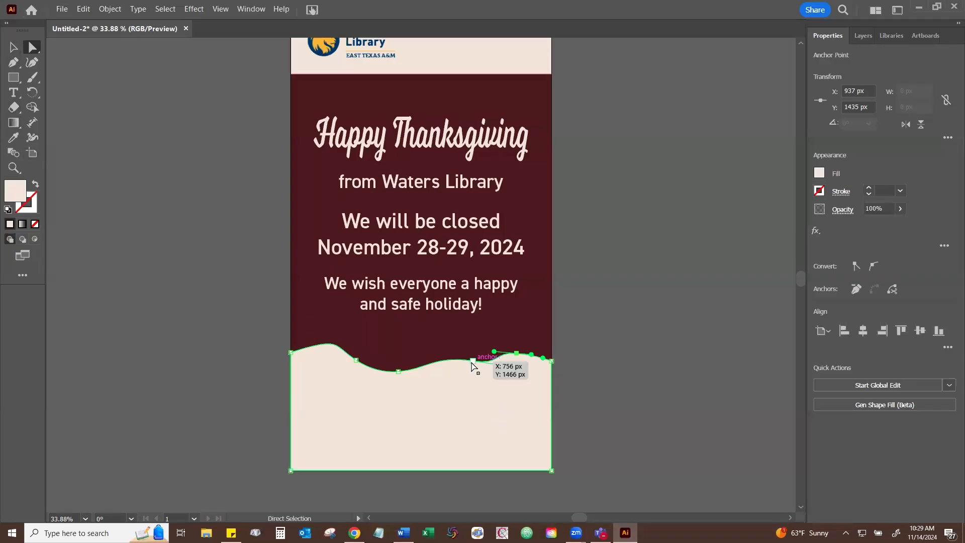
- Delete the anchor point between the dip and the last crest with the Pen tool, then add a replacement point and undo it
left_click(12, 63)
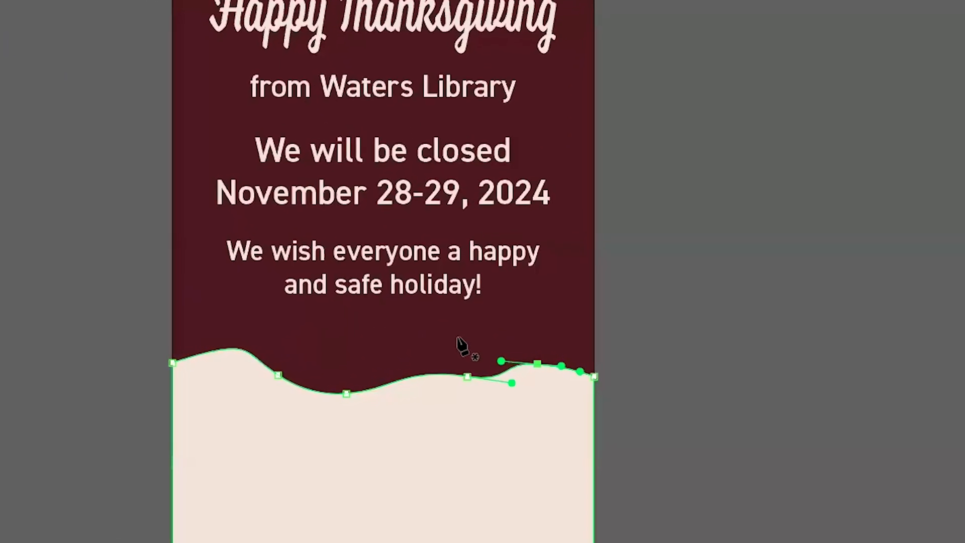
left_click(465, 377)
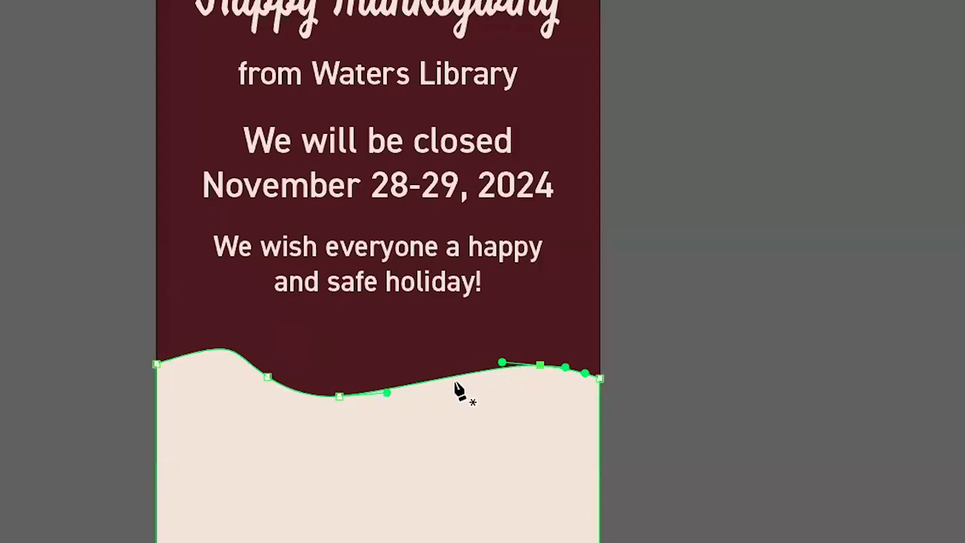
left_click(423, 381)
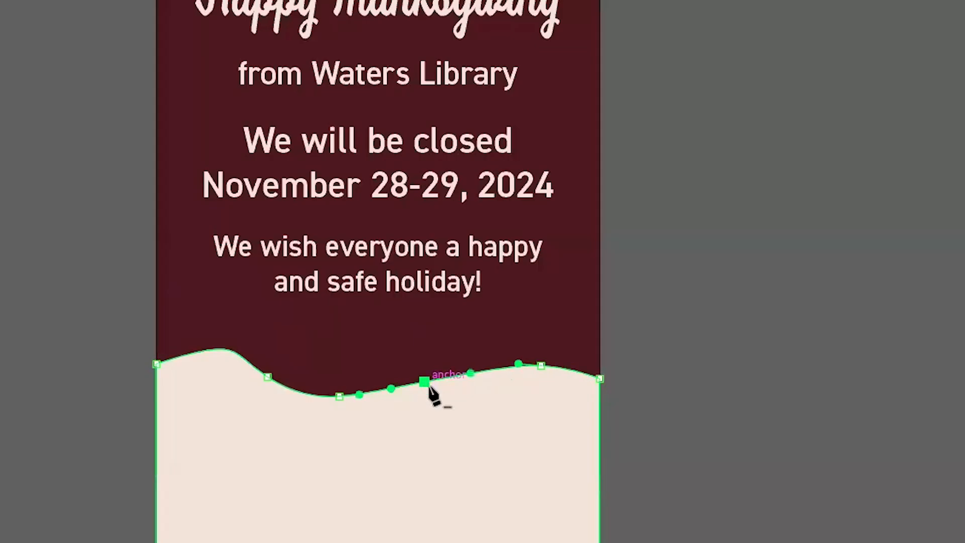
key("ctrl+z")
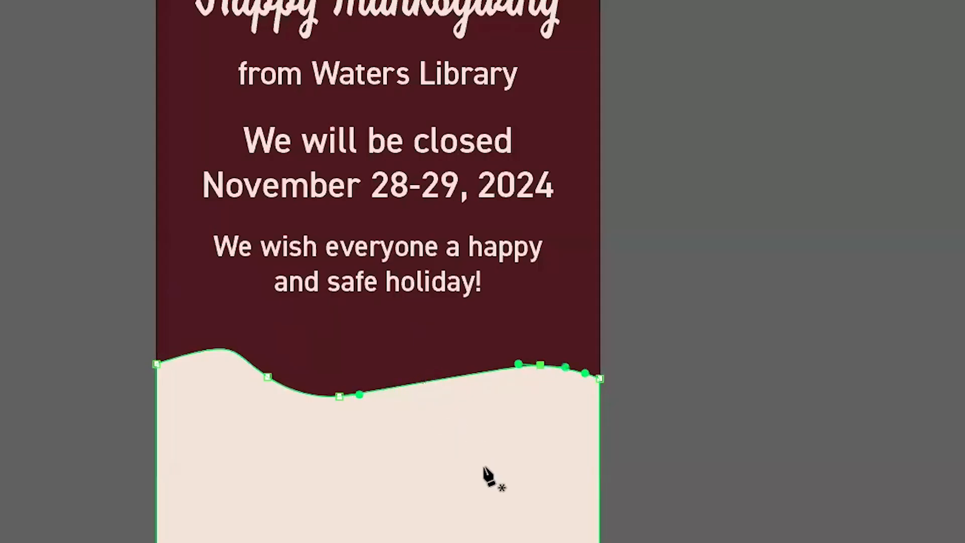
- Rework the wave's remaining anchor points and handles into rolling crests and dips, leaving the footer shape 489 px high
key("a")
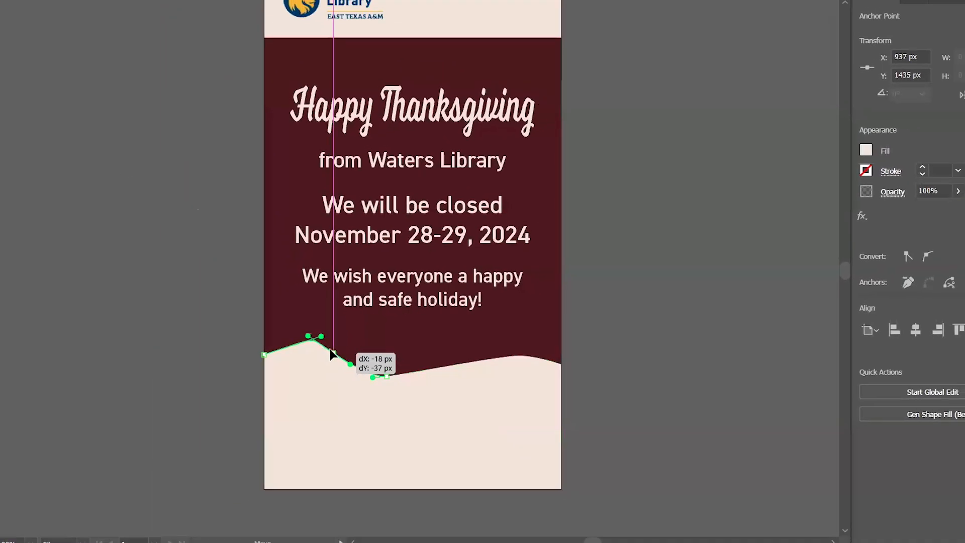
left_click(330, 373)
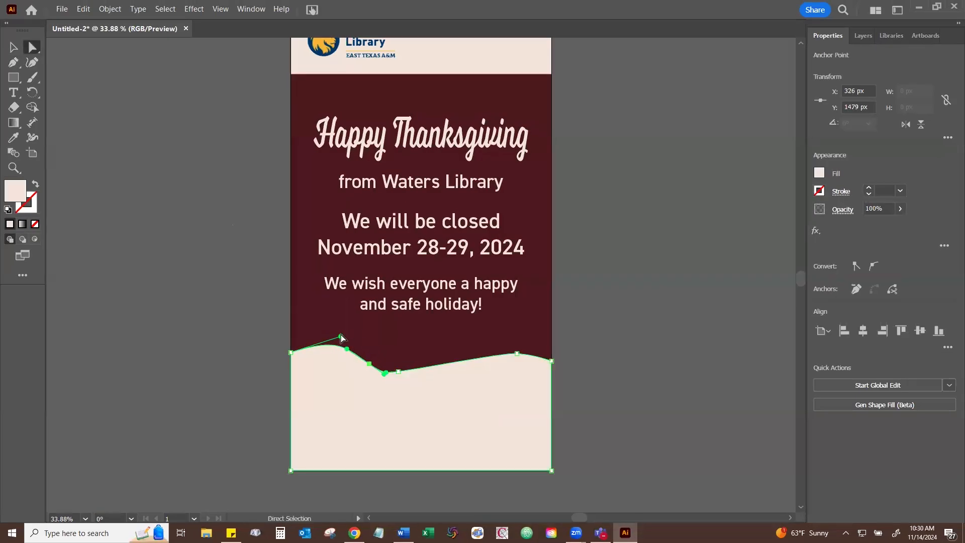
left_click_drag(340, 337, 339, 400)
left_click_drag(398, 372, 475, 381)
left_click(431, 405)
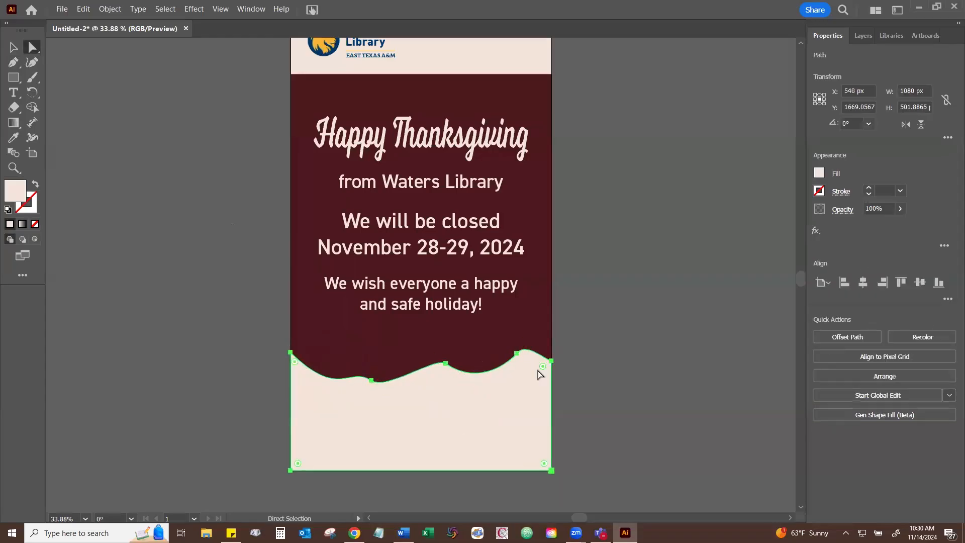
left_click(515, 353)
left_click_drag(528, 353, 531, 354)
left_click(524, 413)
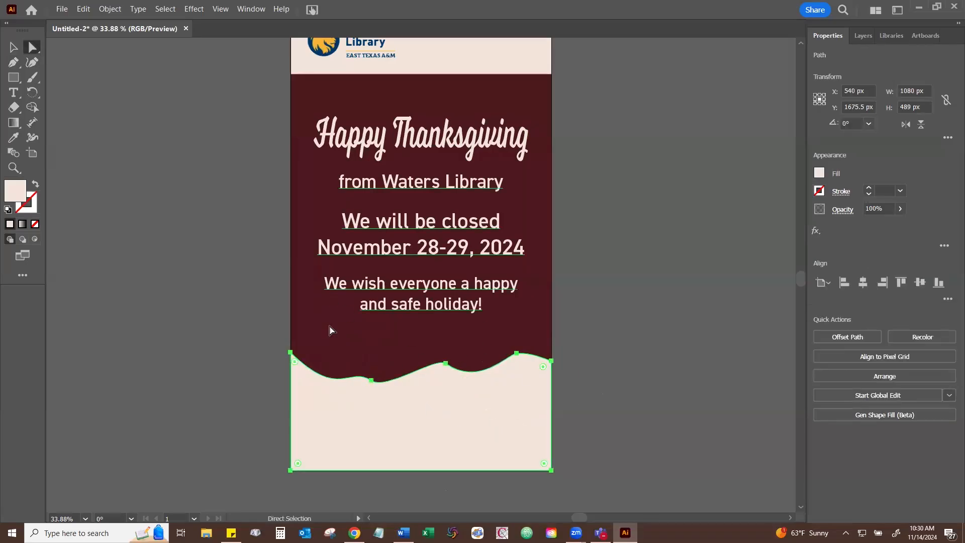
- Fill the whole wavy footer shape with the olive green swatch from the document's custom colour group
key("v")
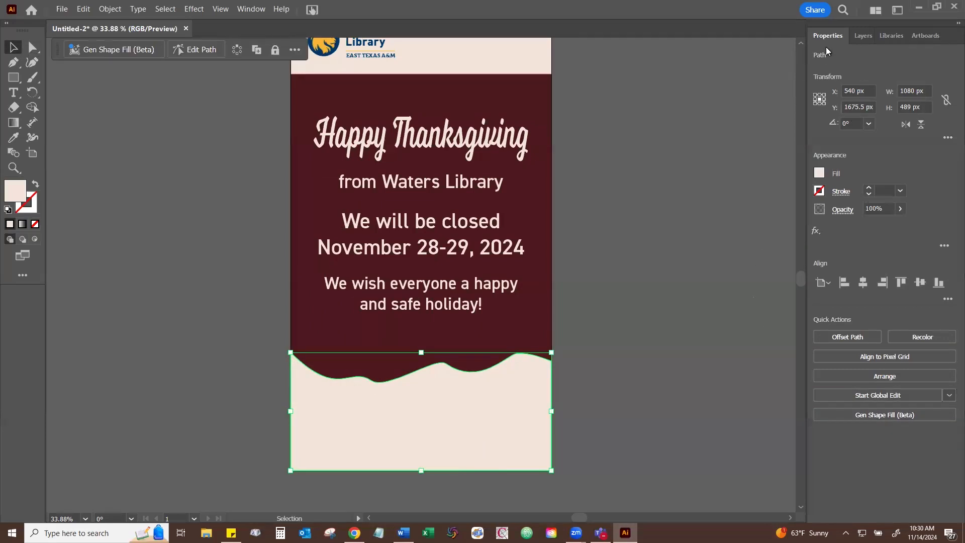
left_click(882, 36)
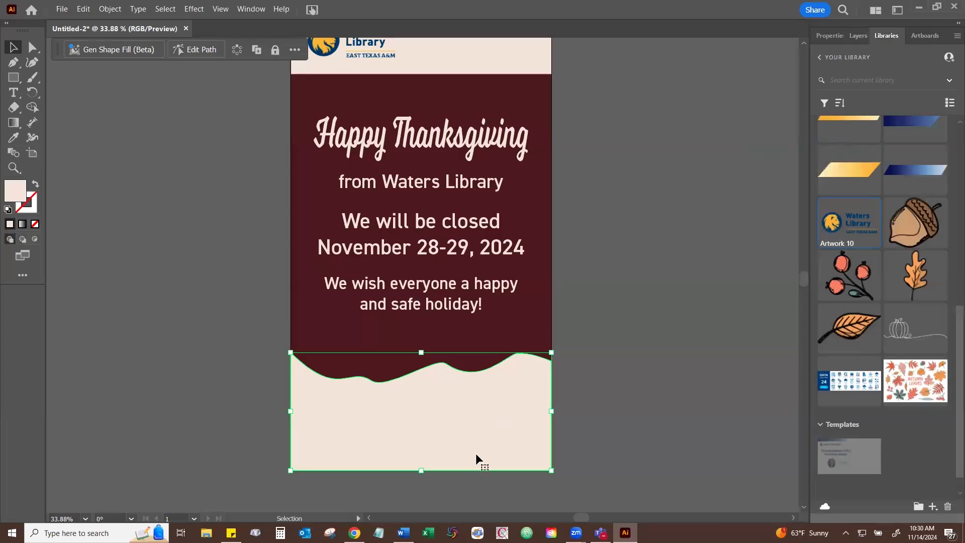
left_click(830, 35)
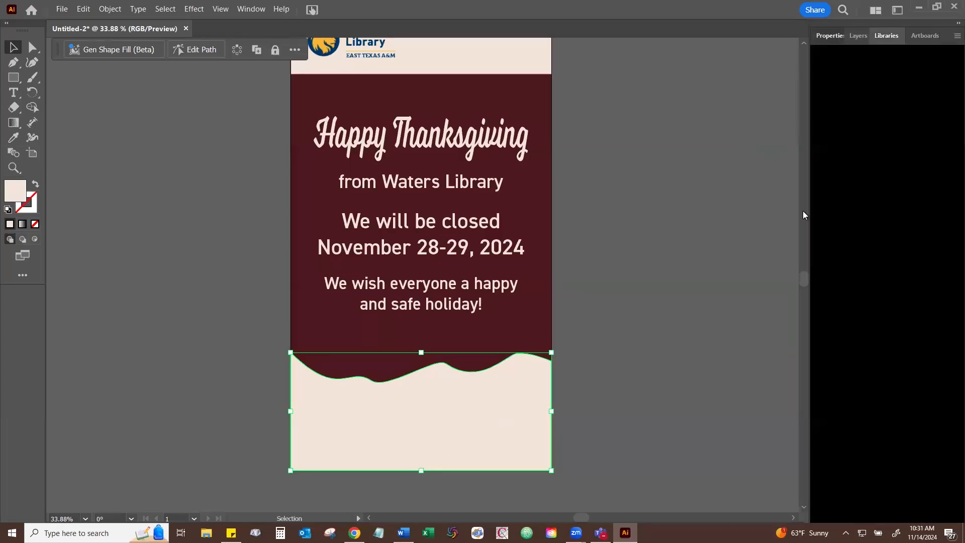
left_click(819, 173)
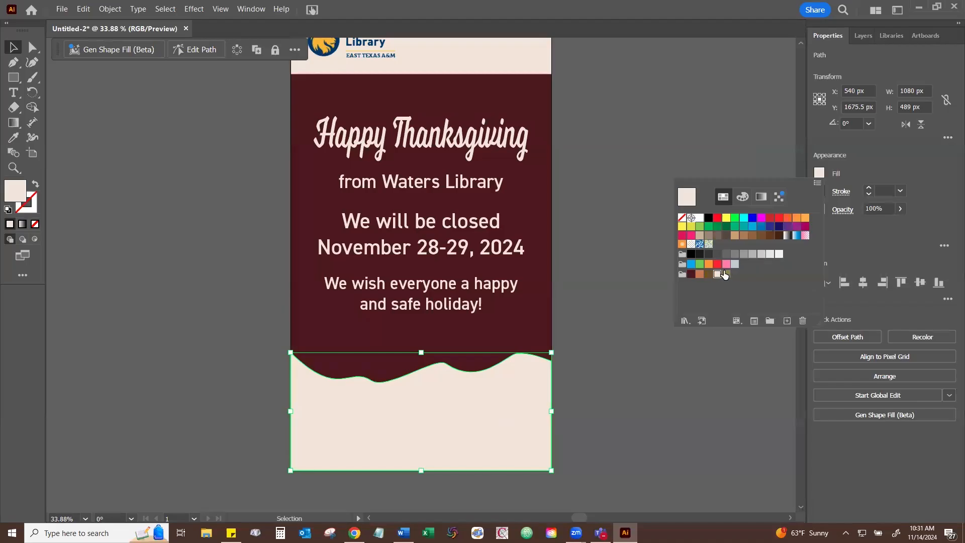
left_click(726, 274)
- Switch to the Adobe Stock site in Chrome and look over its home page offerings and curated collections
left_click(891, 36)
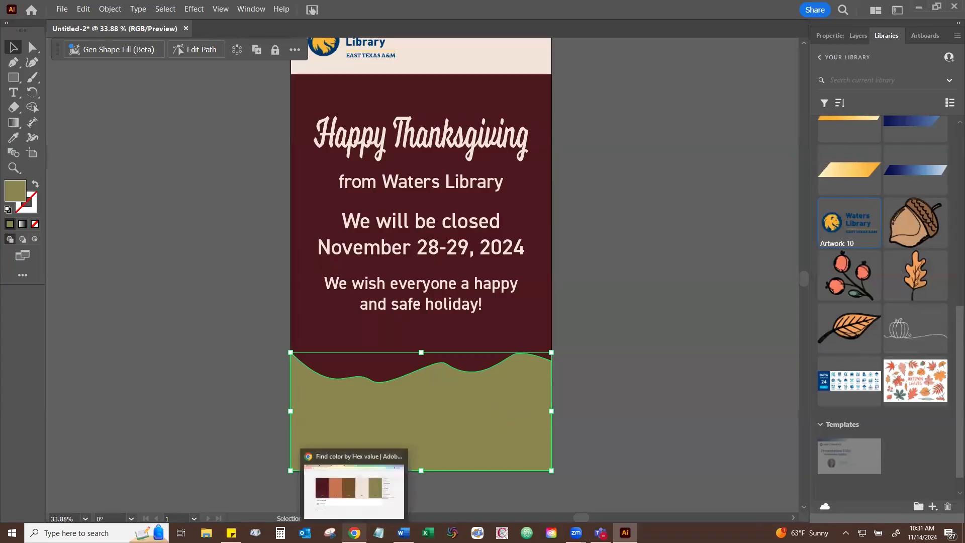
left_click(354, 532)
left_click(432, 11)
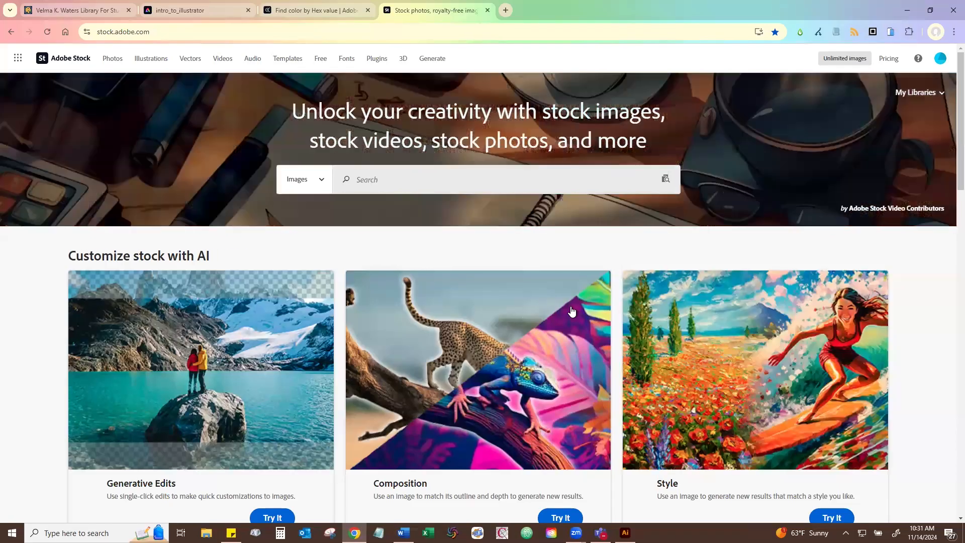
scroll(911, 327, "down", 5)
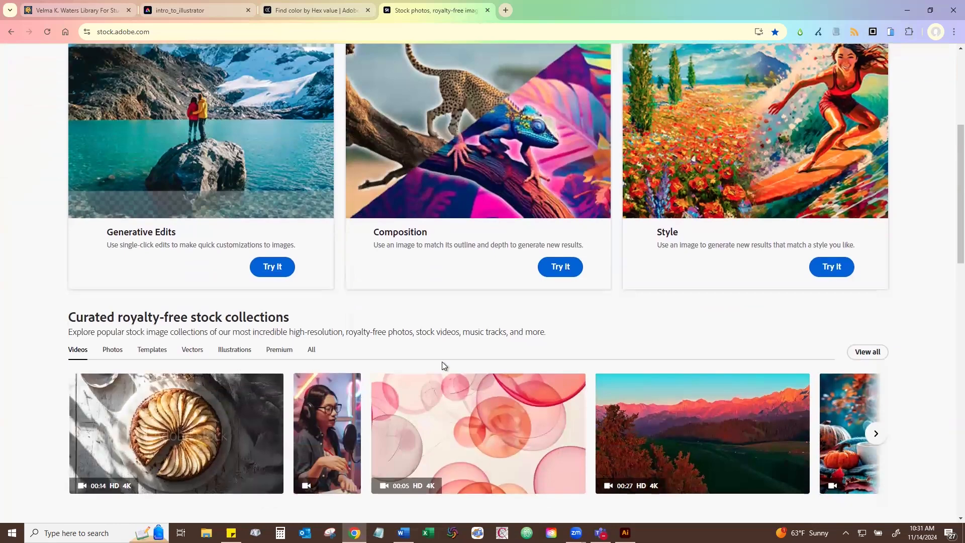
scroll(602, 387, "down", 4)
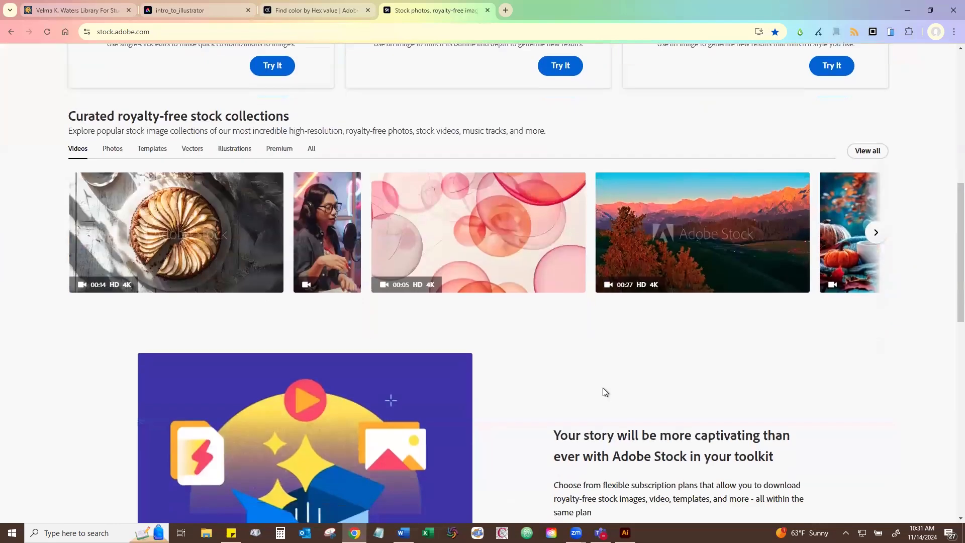
scroll(596, 397, "up", 8)
scroll(478, 378, "up", 2)
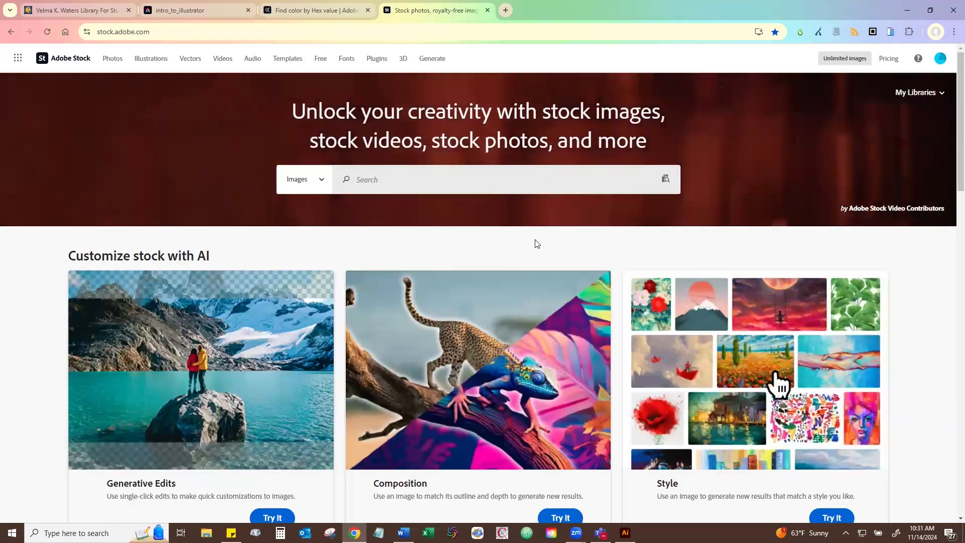
- Search Adobe Stock images for "fall leaves", limit the results to vectors and browse them
left_click(366, 171)
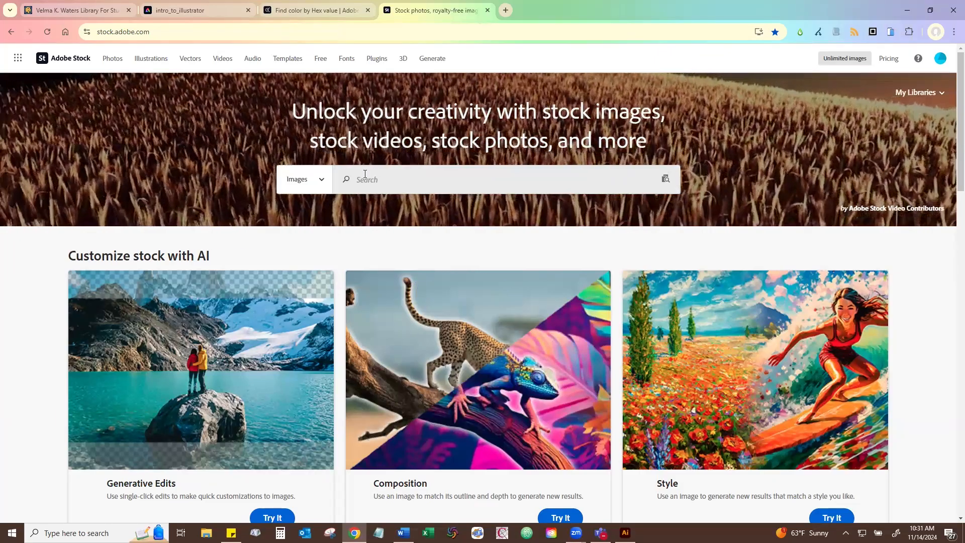
type("fall leaves")
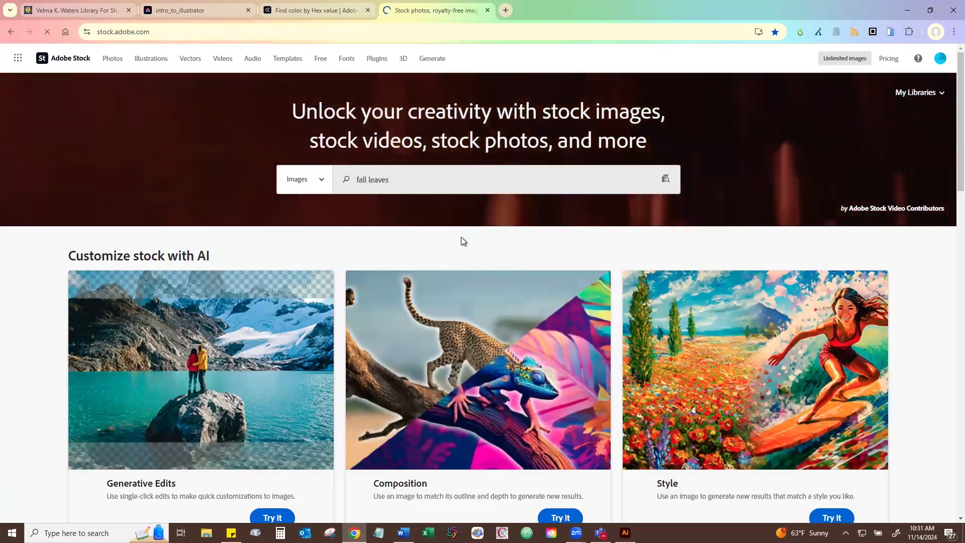
key("Return")
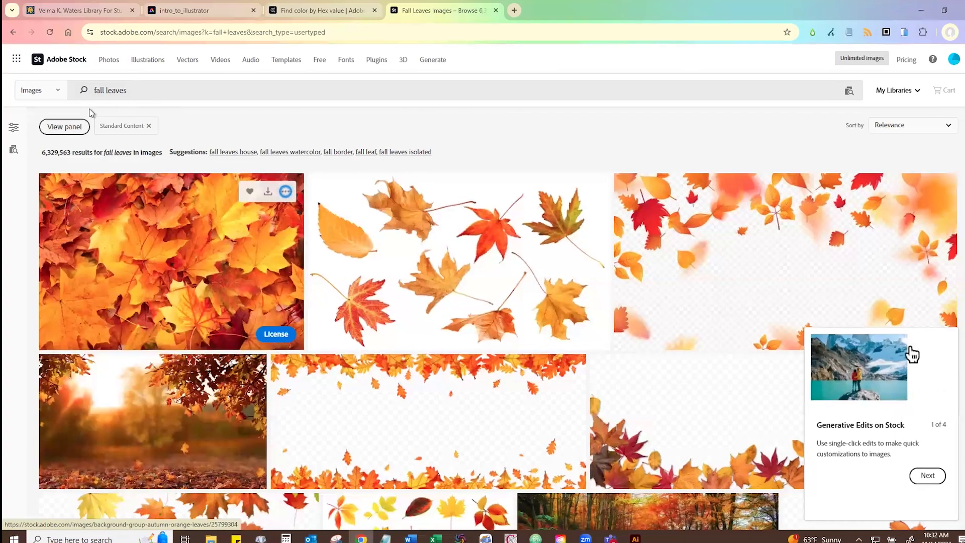
left_click(64, 126)
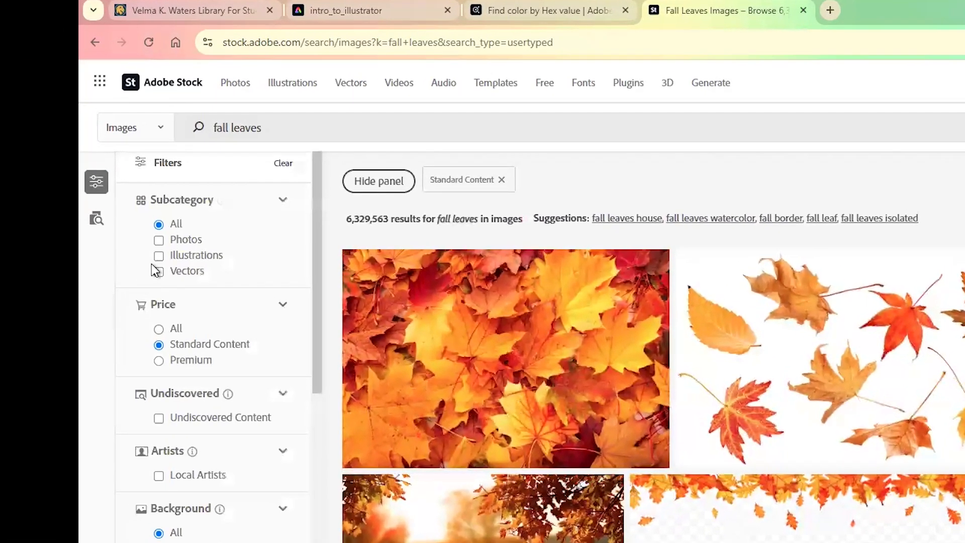
left_click(158, 272)
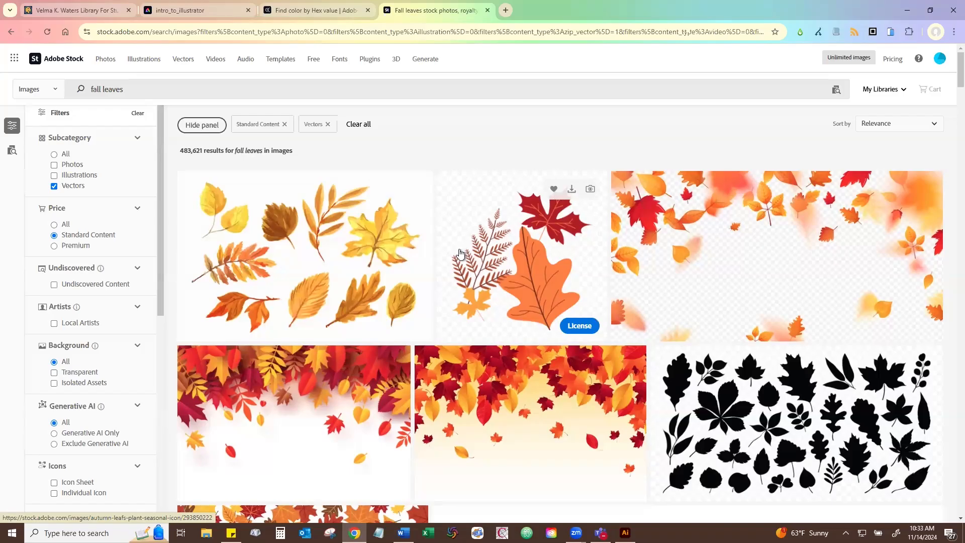
scroll(459, 252, "down", 8)
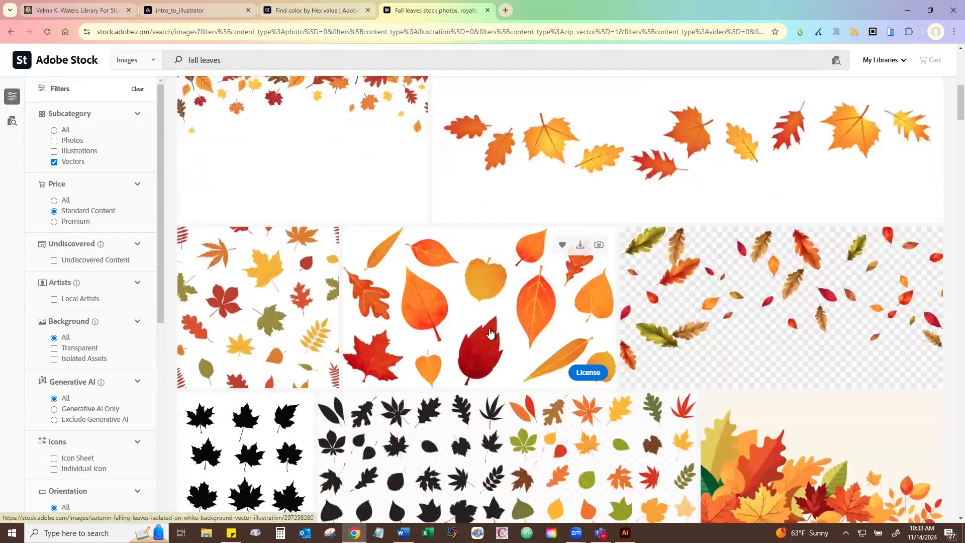
scroll(445, 295, "up", 5)
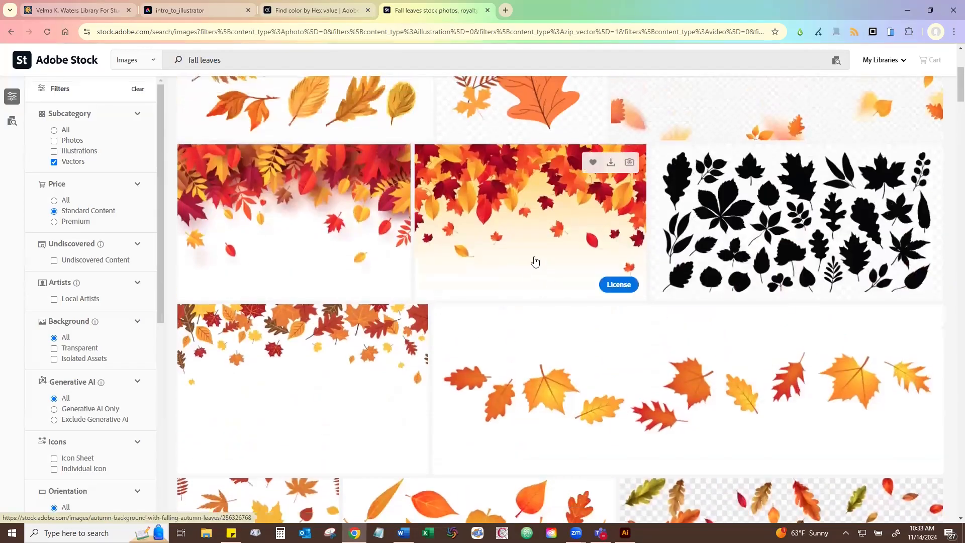
scroll(526, 263, "up", 1)
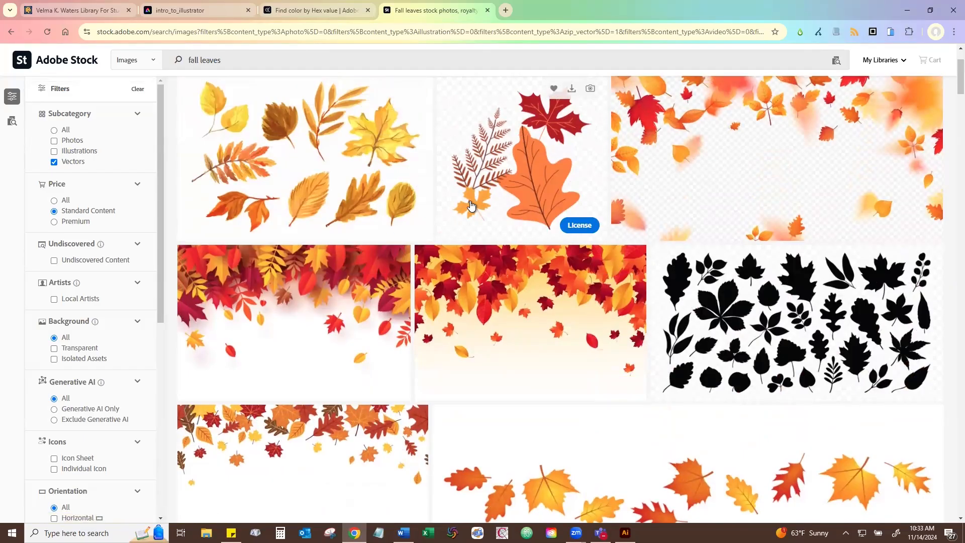
- Switch back to Illustrator, place the library's pumpkin line drawing (Artwork 15) about 704 px wide in the olive footer, and embed it
left_click(907, 10)
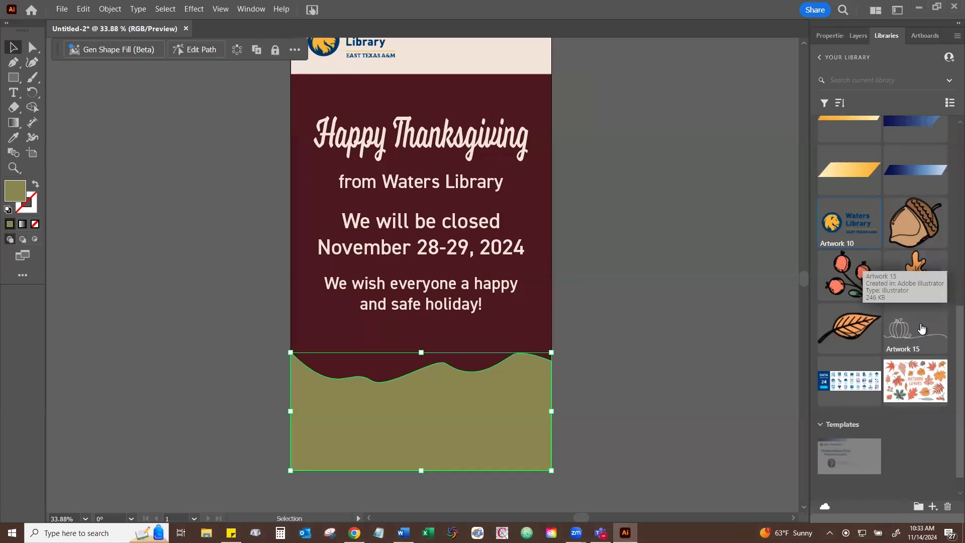
left_click_drag(922, 327, 338, 400)
left_click_drag(339, 400, 508, 456)
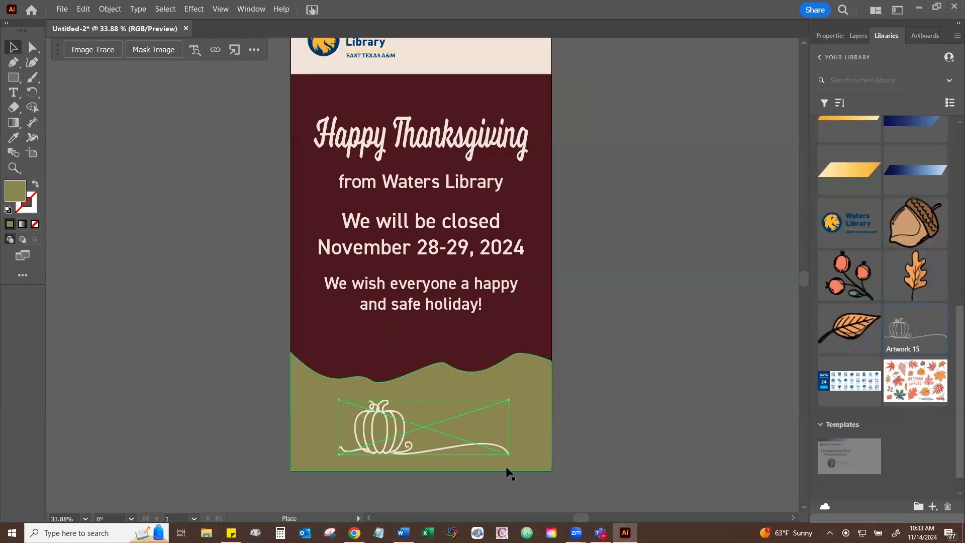
left_click(829, 36)
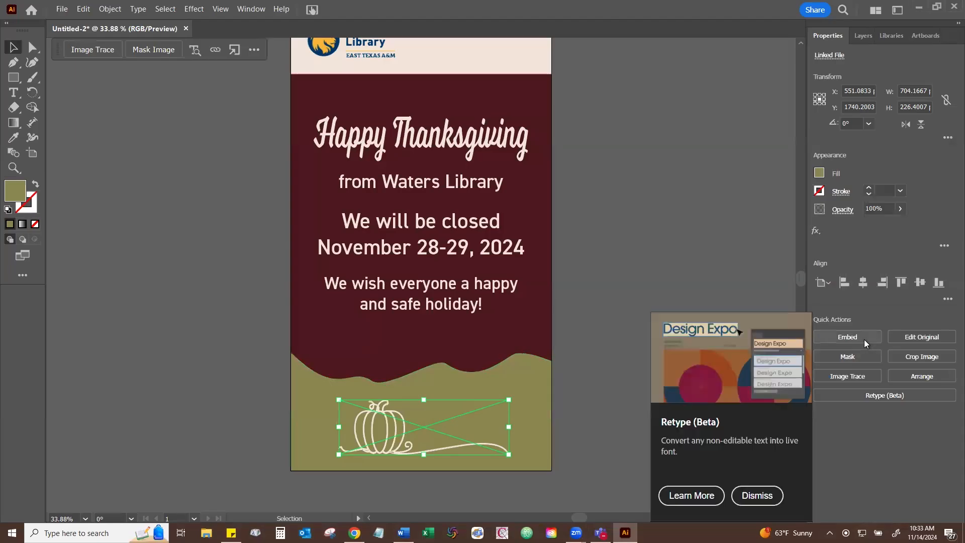
left_click(876, 356)
- Move the pumpkin drawing slightly up and centre it horizontally in the olive footer, then deselect it
left_click_drag(393, 401, 390, 398)
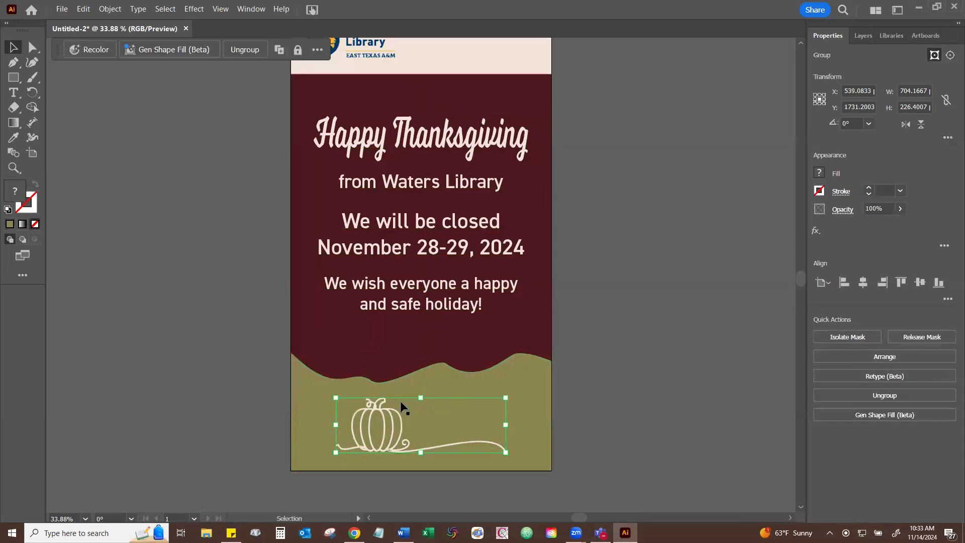
left_click_drag(403, 396, 403, 395)
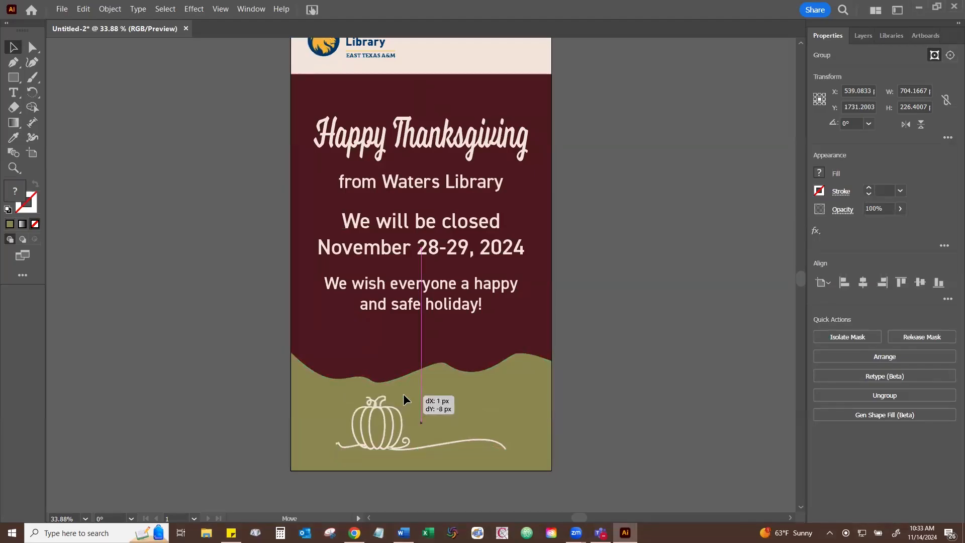
left_click_drag(403, 394, 403, 394)
left_click(622, 280)
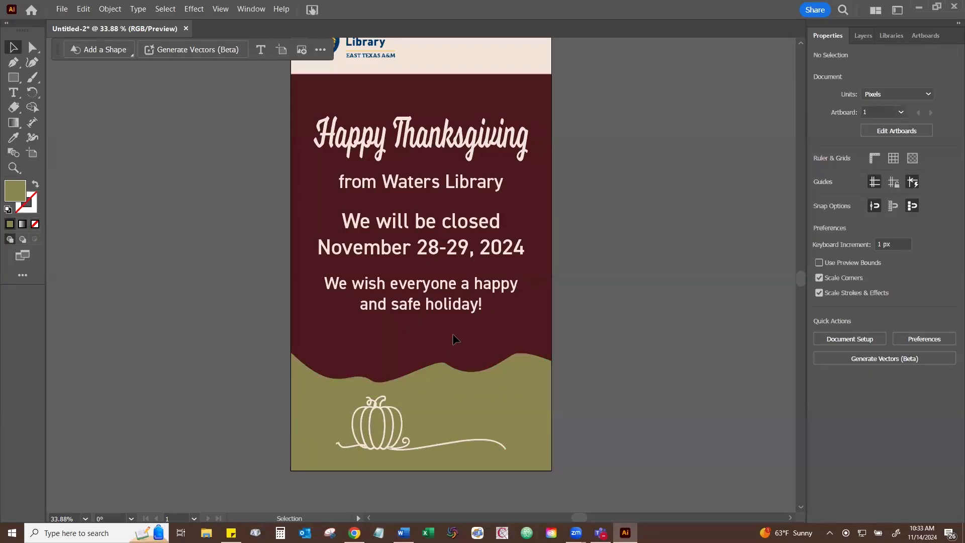
- Choose the Pencil tool and set its fidelity fully to Accurate
scroll(452, 333, "up", 2)
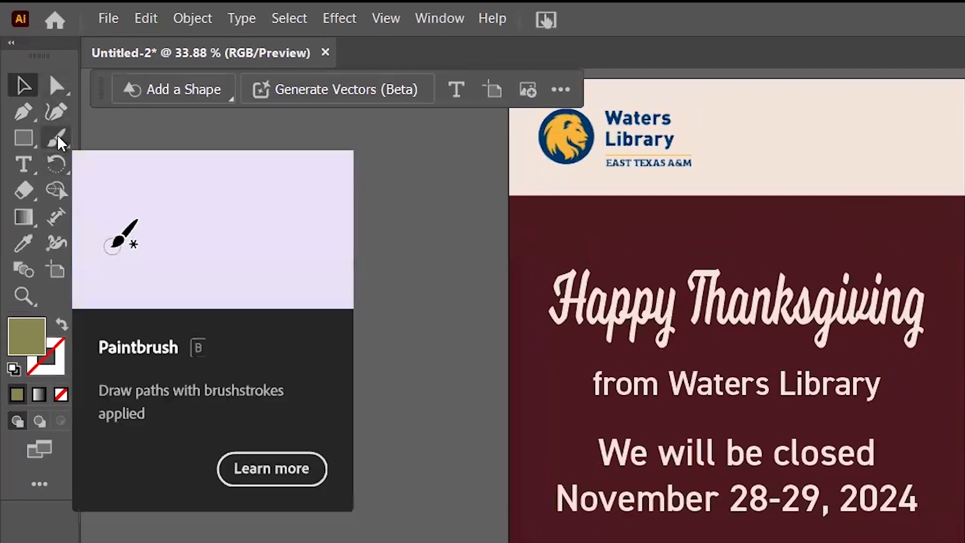
left_click(59, 141)
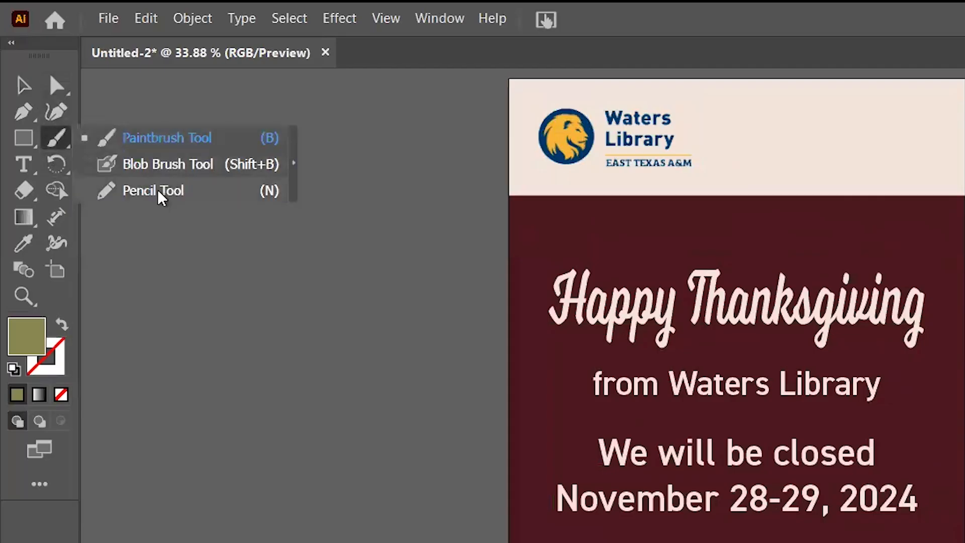
left_click(160, 194)
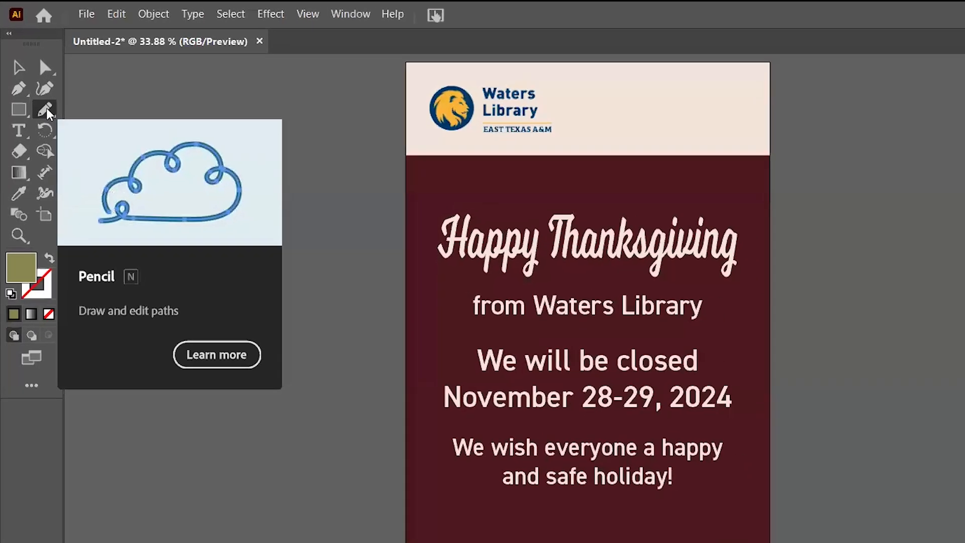
double_click(57, 140)
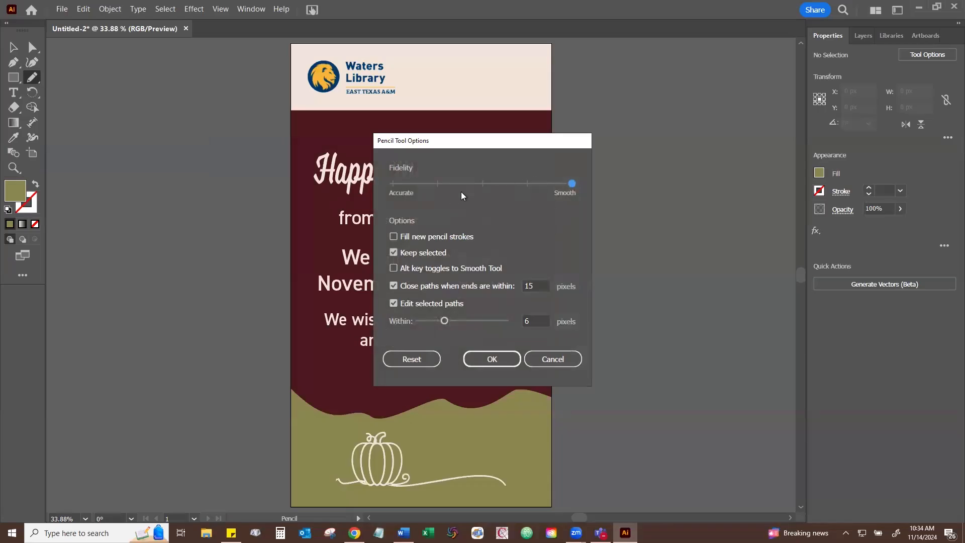
left_click_drag(573, 185, 400, 188)
left_click(505, 360)
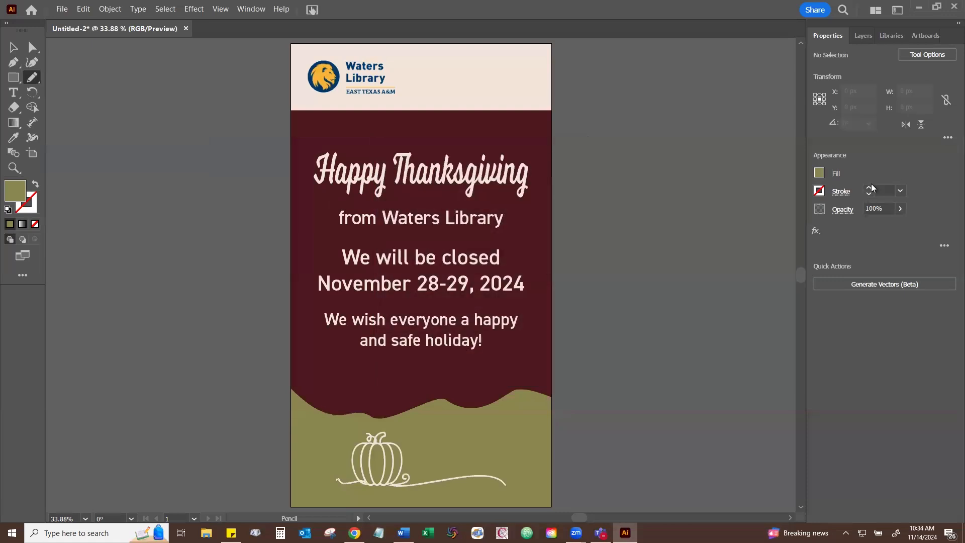
- Give the Pencil tool a cream stroke with a weight of 2 pt
left_click(871, 188)
left_click(832, 191)
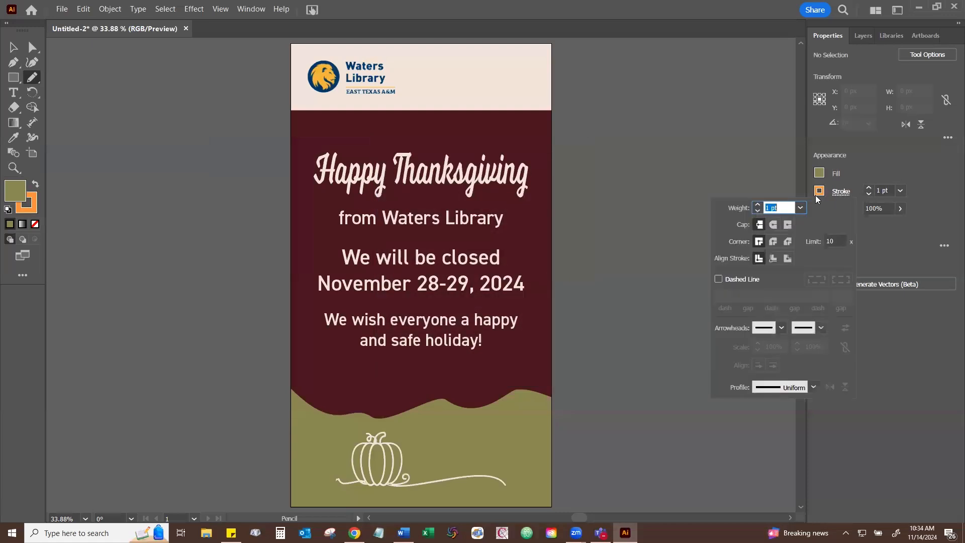
left_click(814, 191)
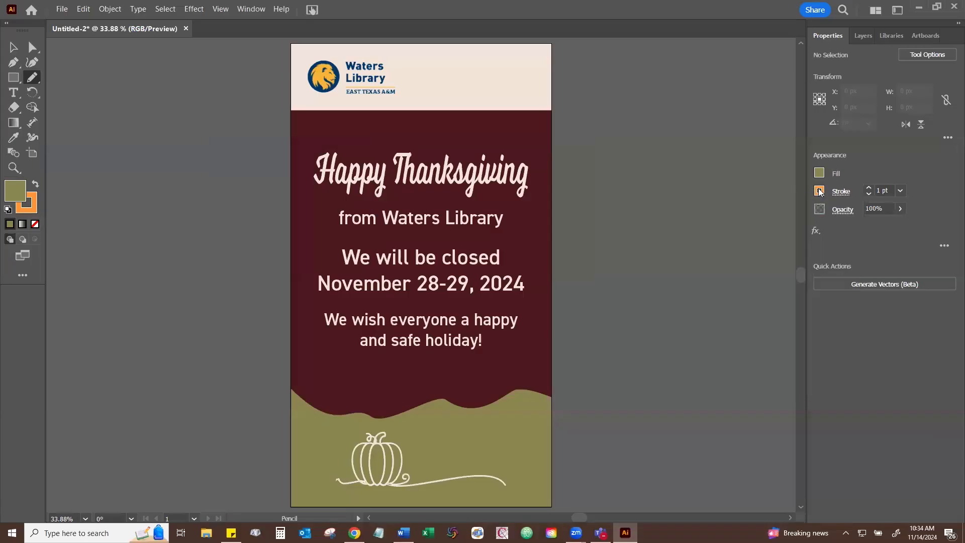
left_click(716, 292)
left_click(868, 187)
- Draw a freehand leaf beside the artboard, with a midrib about 310 × 279 px and an outline about 466 × 446 px
left_click_drag(102, 121, 180, 190)
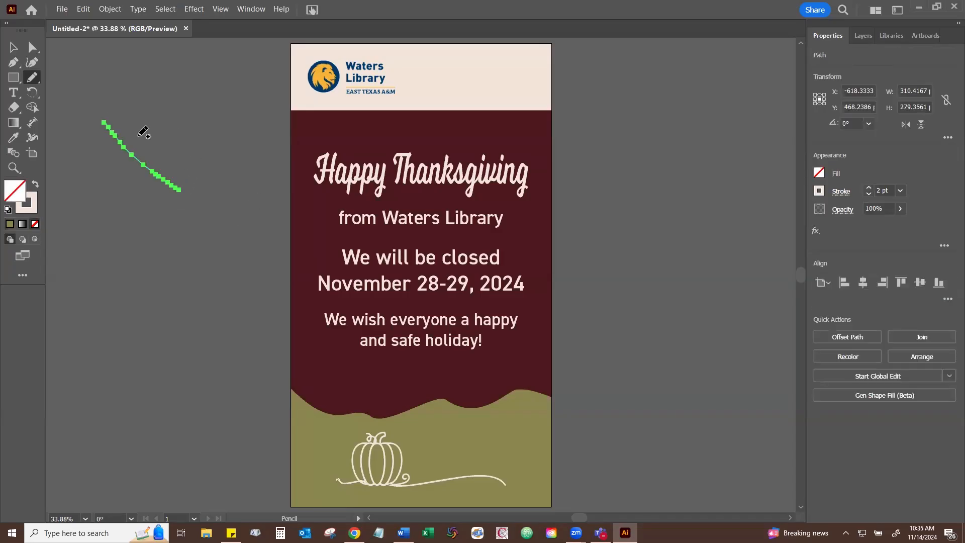
mouse_move(140, 138)
left_mouse_down()
mouse_move(198, 160)
mouse_move(227, 222)
mouse_move(220, 242)
left_mouse_up()
mouse_move(112, 156)
left_mouse_down()
mouse_move(173, 238)
mouse_move(219, 244)
left_mouse_up()
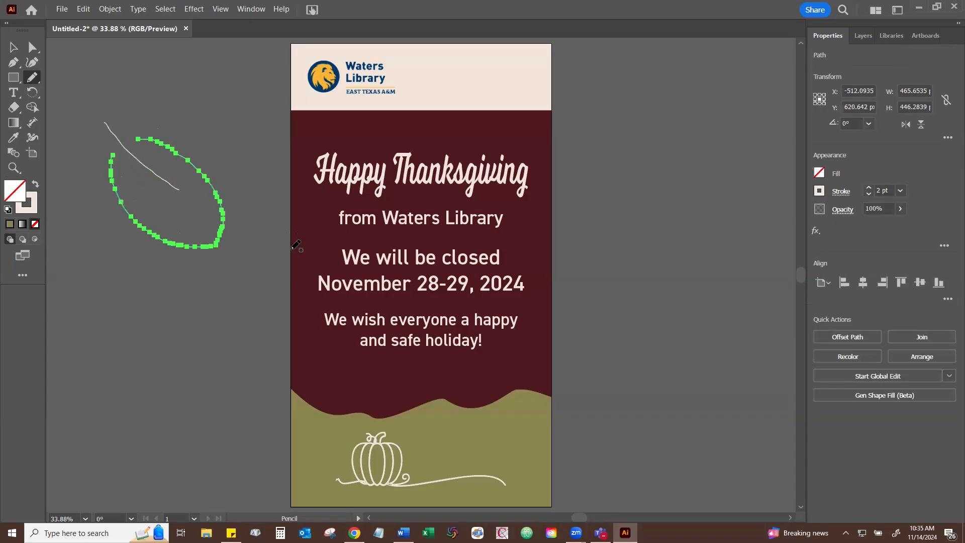
key("v")
left_click(244, 289)
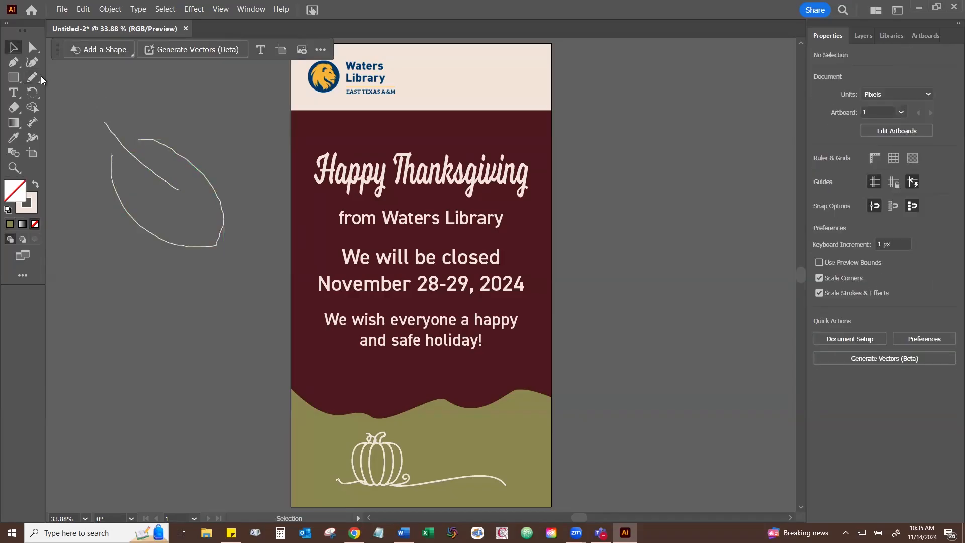
- Set the Pencil fidelity fully to Smooth and draw a second leaf below the first, its outline about 582 × 406 px
double_click(32, 77)
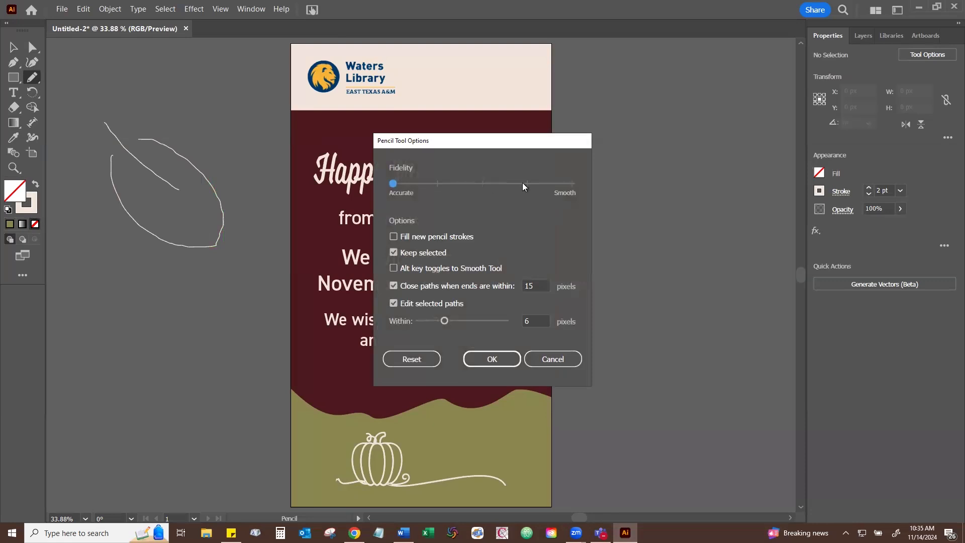
left_click_drag(406, 185, 574, 182)
left_click(497, 360)
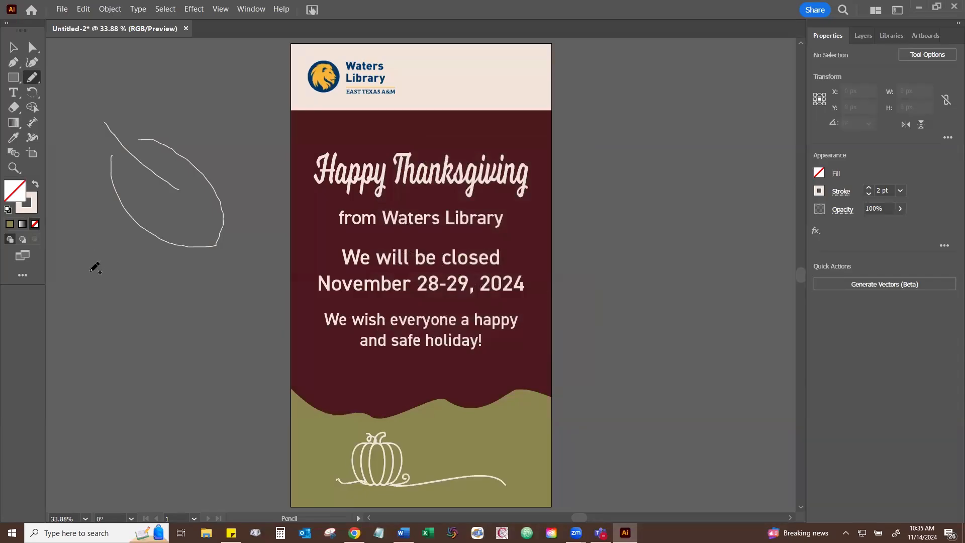
left_click_drag(90, 267, 190, 338)
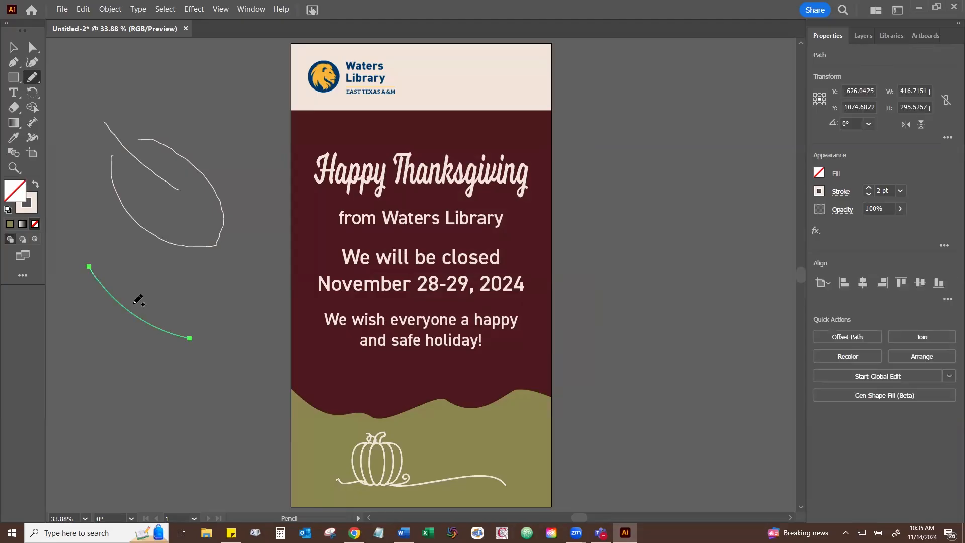
mouse_move(134, 297)
left_mouse_down()
mouse_move(192, 312)
mouse_move(227, 339)
mouse_move(241, 394)
left_mouse_up()
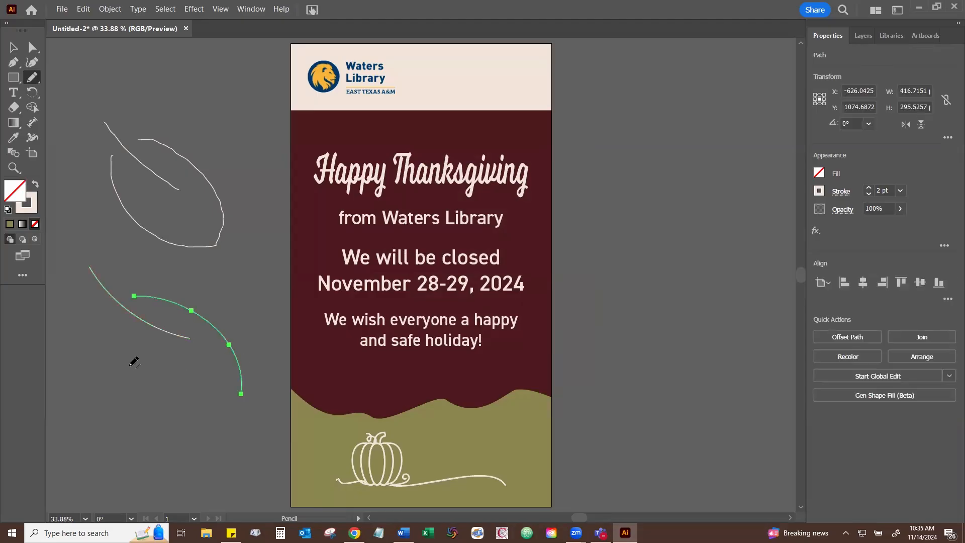
mouse_move(101, 325)
left_mouse_down()
mouse_move(174, 376)
mouse_move(237, 383)
mouse_move(241, 392)
left_mouse_up()
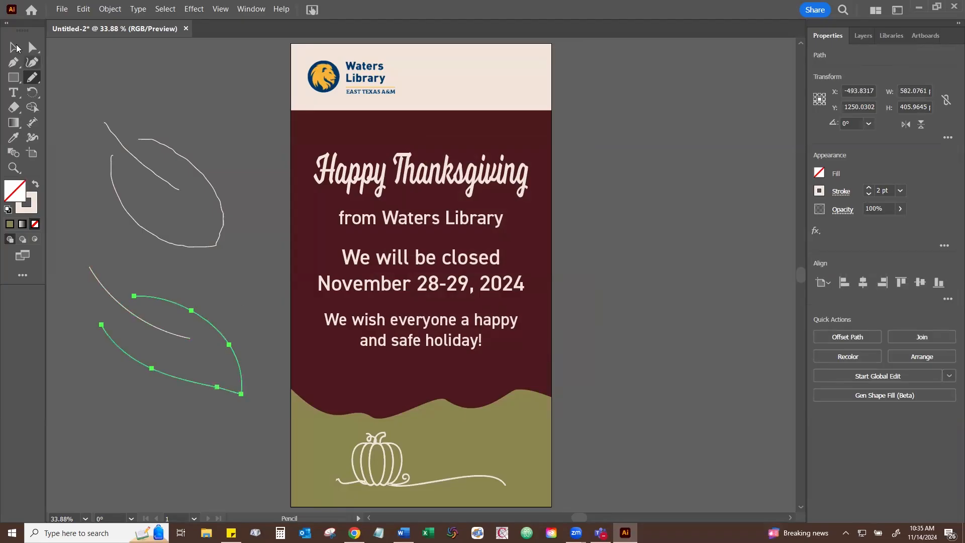
- Delete the jagged first leaf beside the artboard
key("v")
left_click(233, 214)
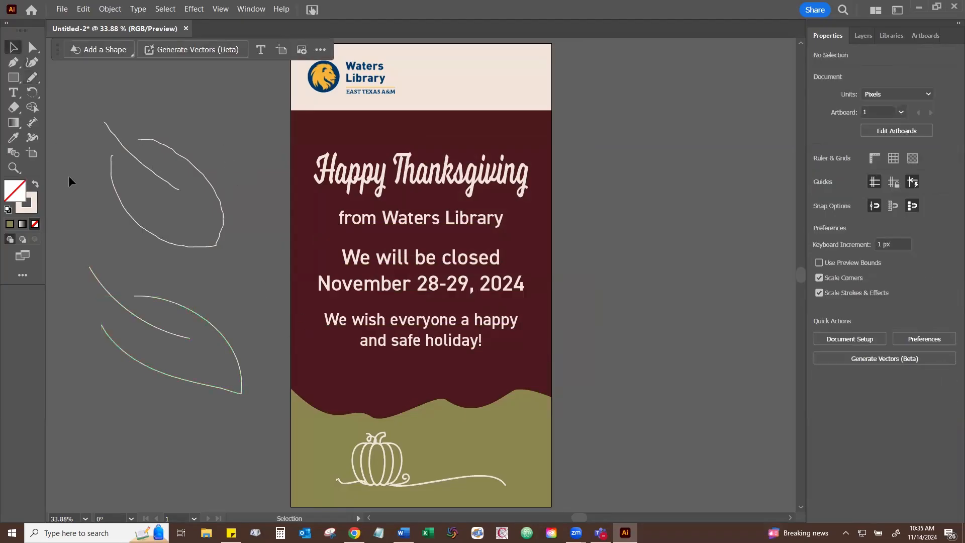
left_click_drag(228, 250, 289, 221)
key("Delete")
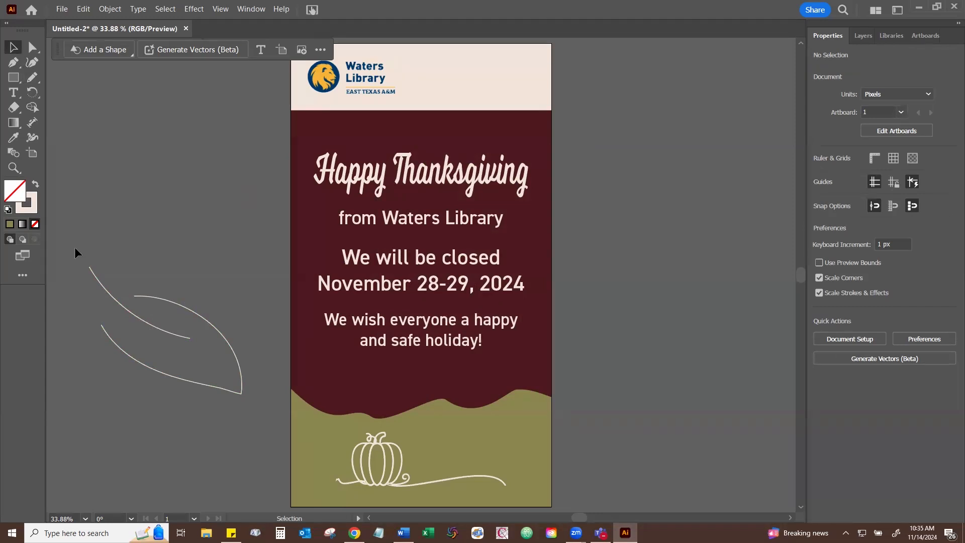
- Thicken the middle of all three leaf strokes with the Width tool so they taper at the ends, and deselect them
key("ctrl+a")
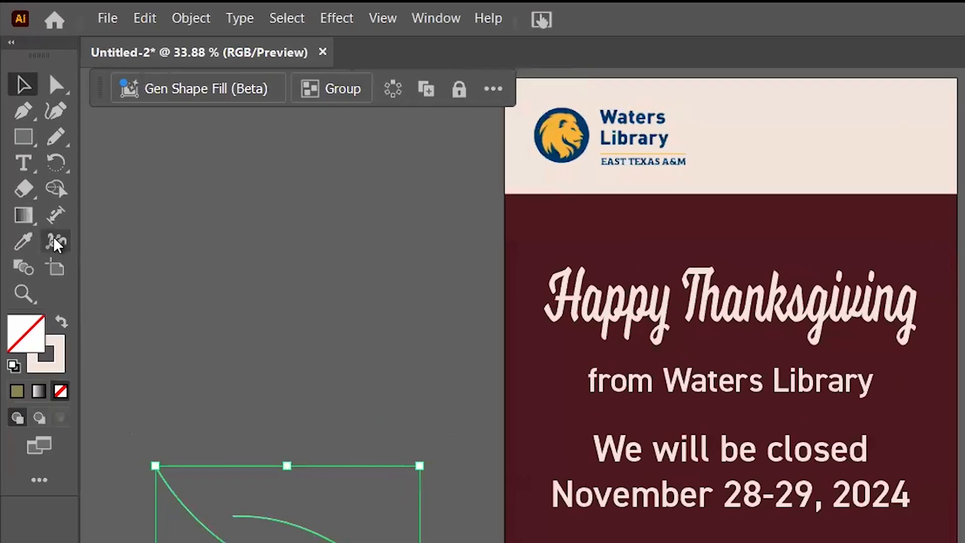
left_click(55, 245)
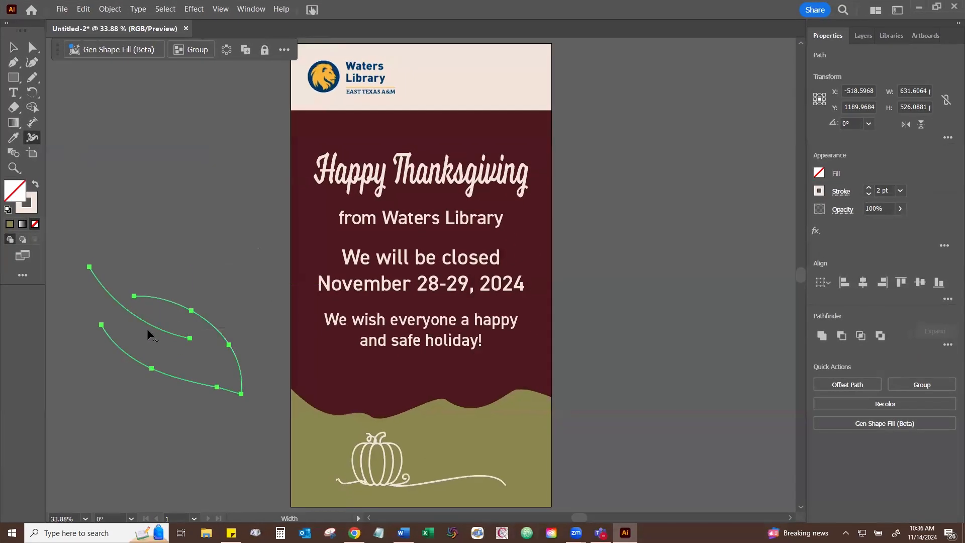
left_click_drag(126, 309, 125, 311)
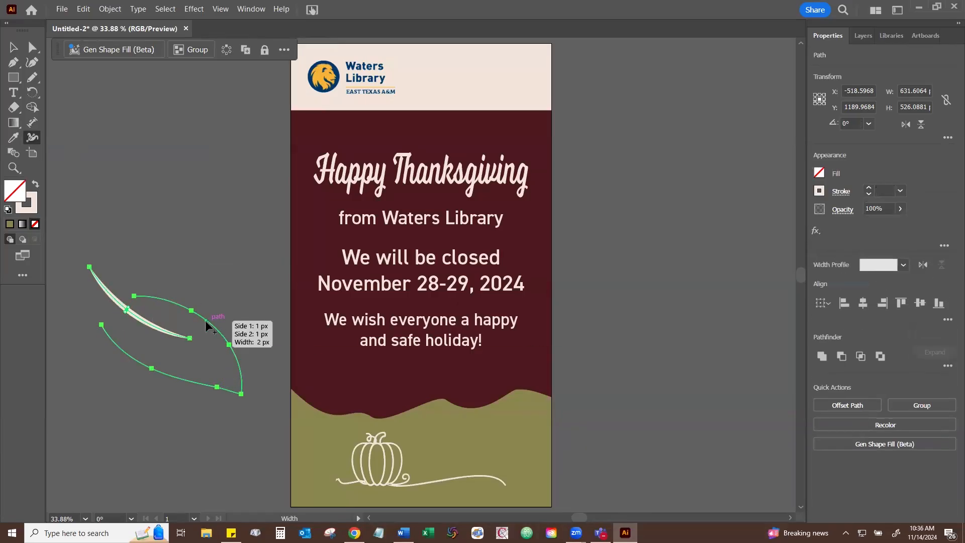
left_click_drag(208, 323, 204, 320)
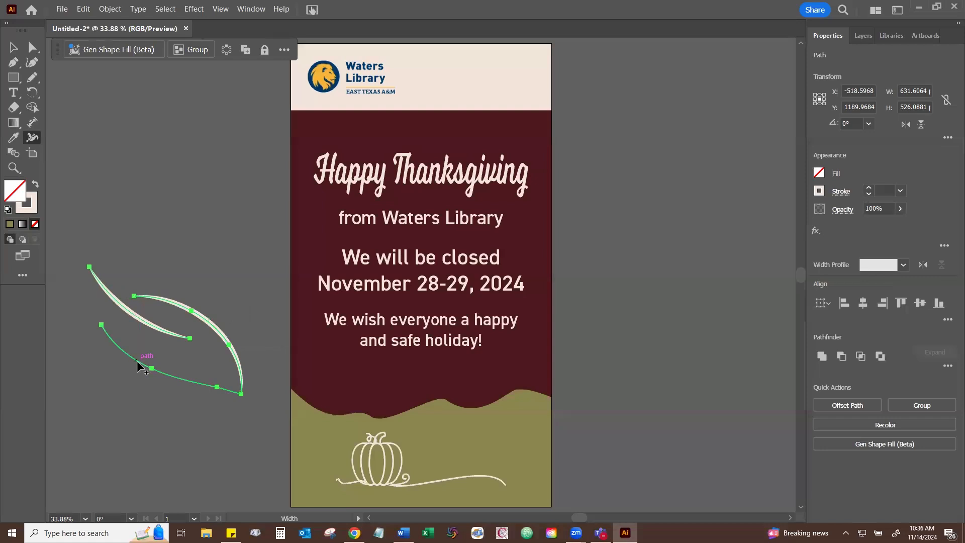
left_click_drag(136, 361, 138, 361)
left_click(14, 47)
left_click(139, 224)
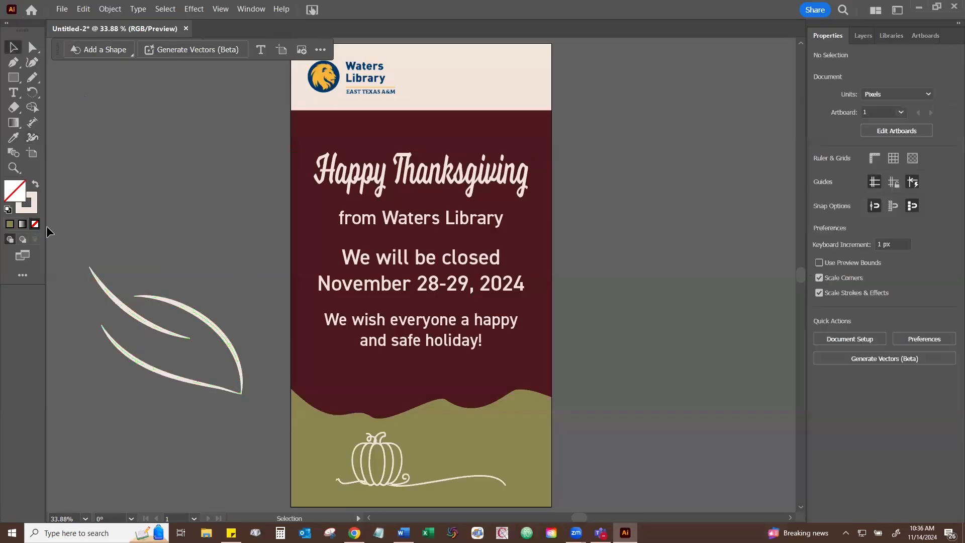
- Group the three leaf strokes and scale the group down to about 298 × 316 px beside the artboard
left_click_drag(63, 231, 253, 409)
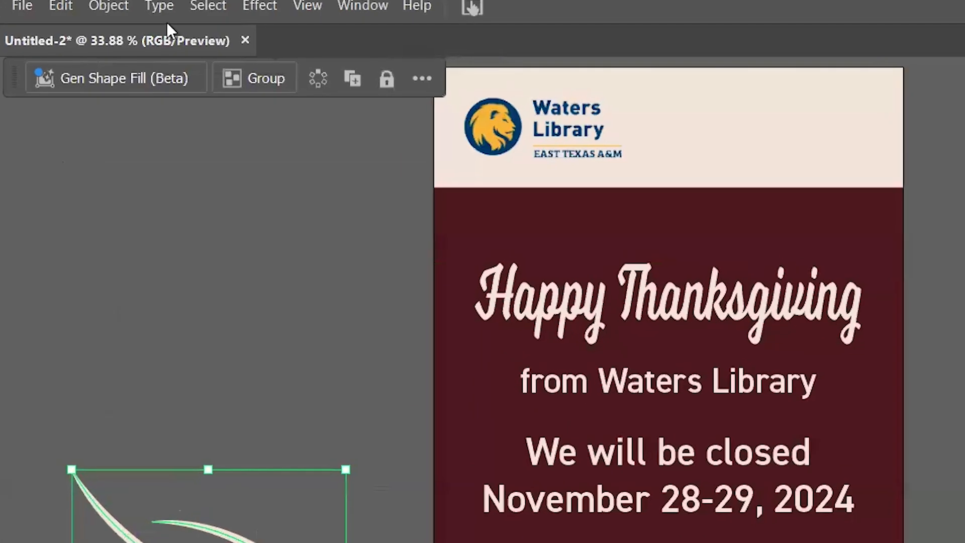
left_click(254, 78)
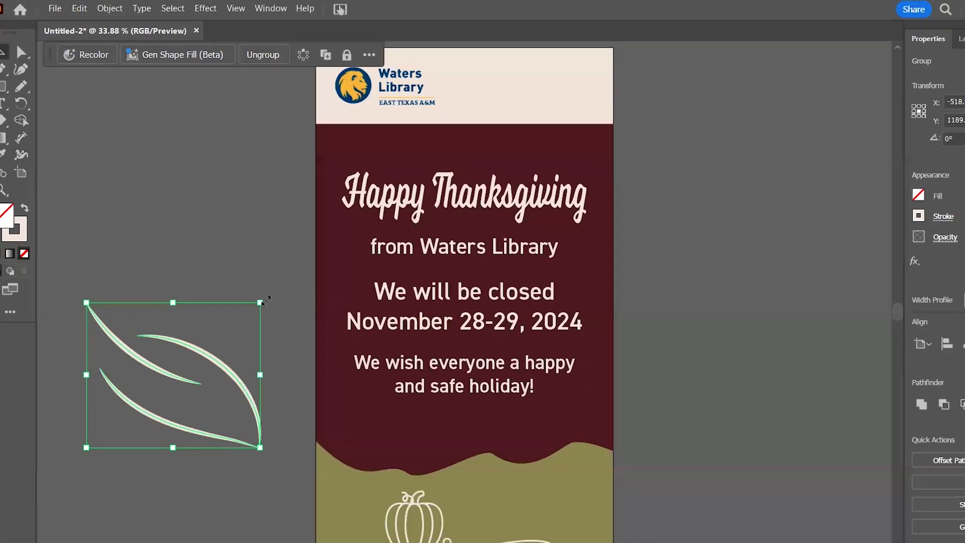
left_click_drag(263, 302, 157, 367)
left_click_drag(151, 323, 162, 318)
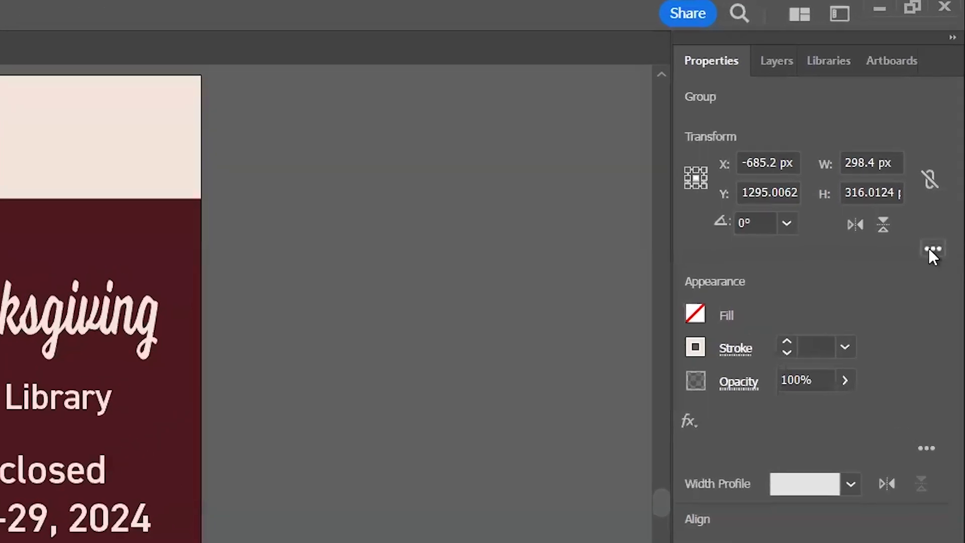
- Review the Scale Strokes & Effects setting in the leaf group's additional transform options, and deselect the leaf
left_click(930, 249)
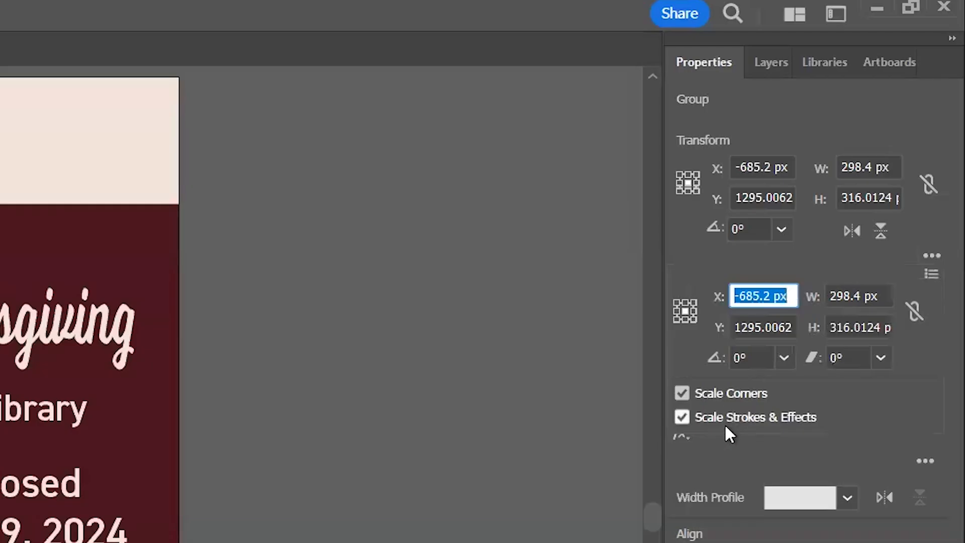
left_click(407, 315)
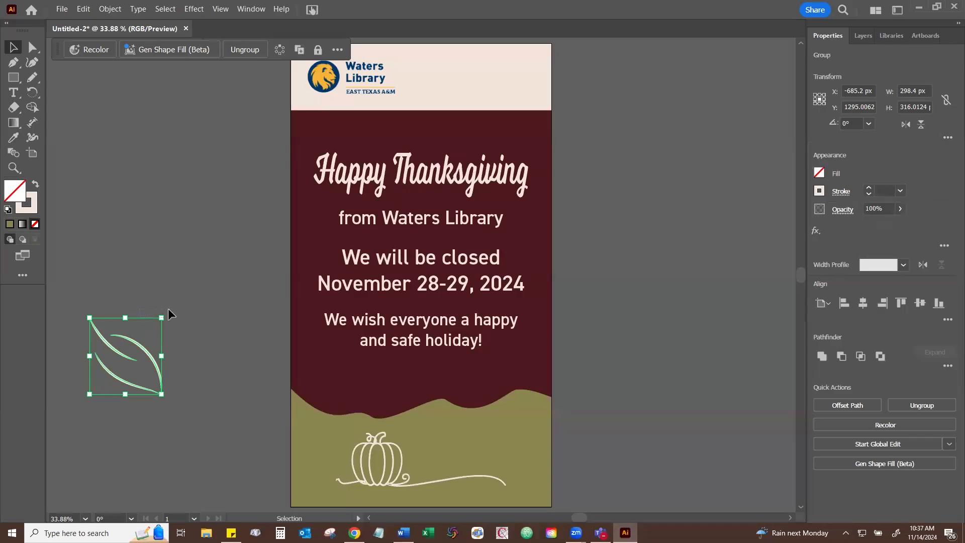
left_click(168, 310)
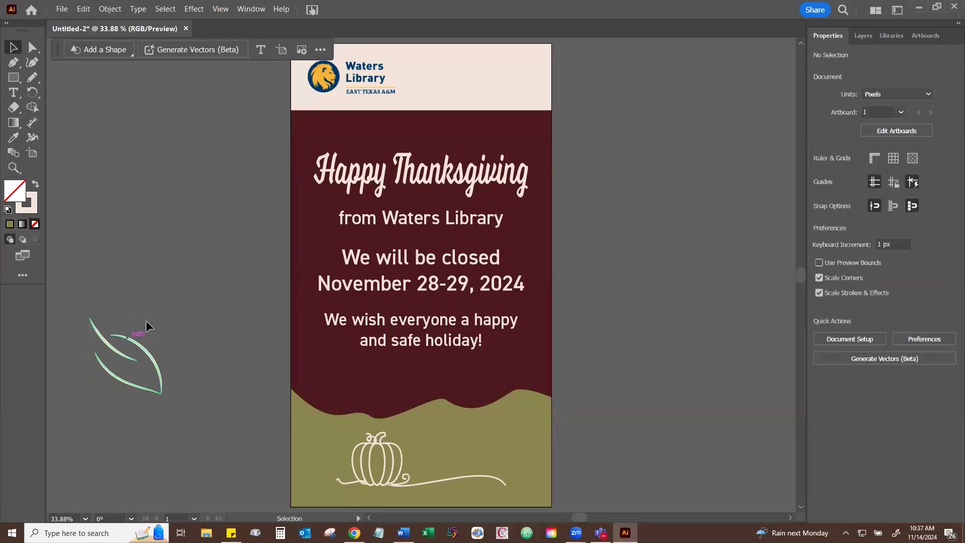
- Scale the leaf group to about 199 × 208 px and place it in the upper-right corner of the maroon area
left_click(146, 322)
left_click_drag(148, 326, 547, 131)
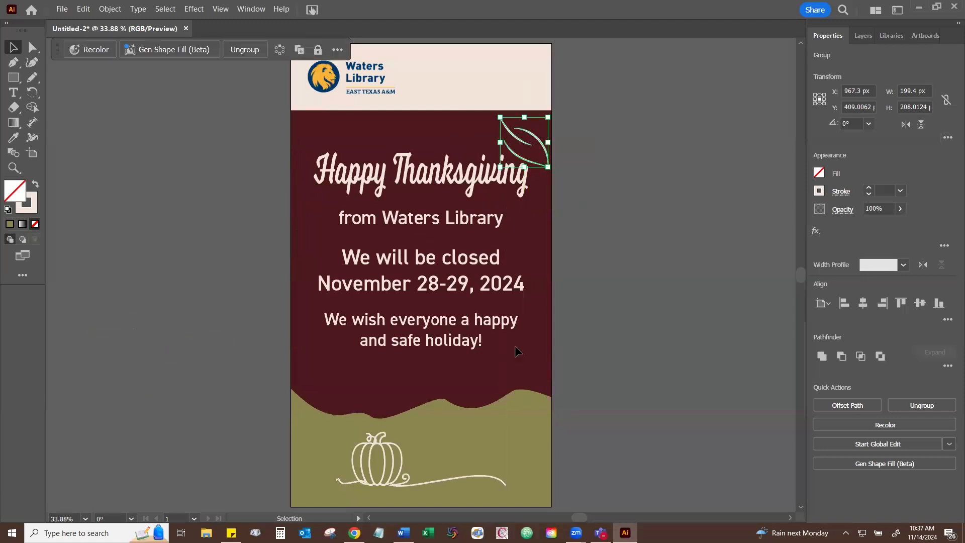
key("a")
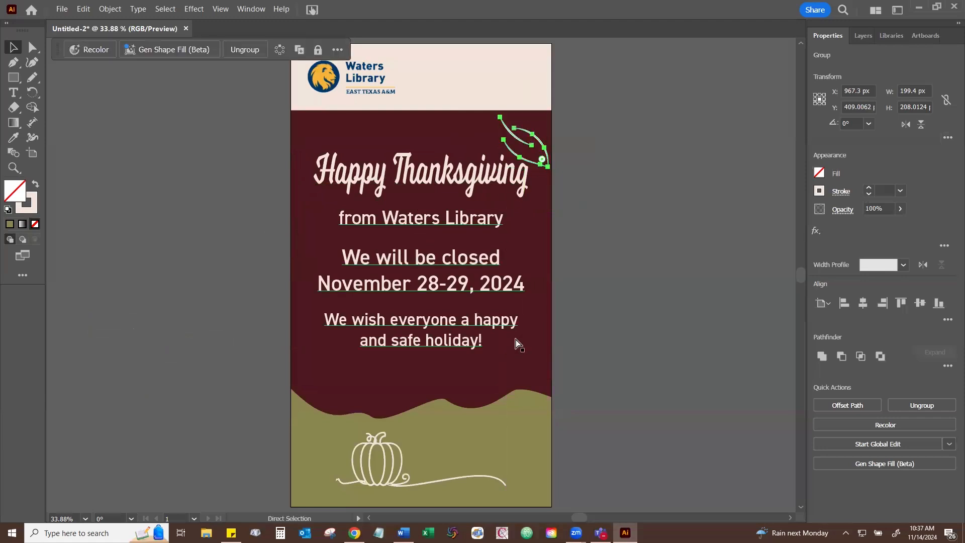
key("v")
- Copy the leaf into the maroon area's lower-left corner above the olive wave, turn it nearly half a turn, and deselect it
key("ctrl+c")
key("ctrl+v")
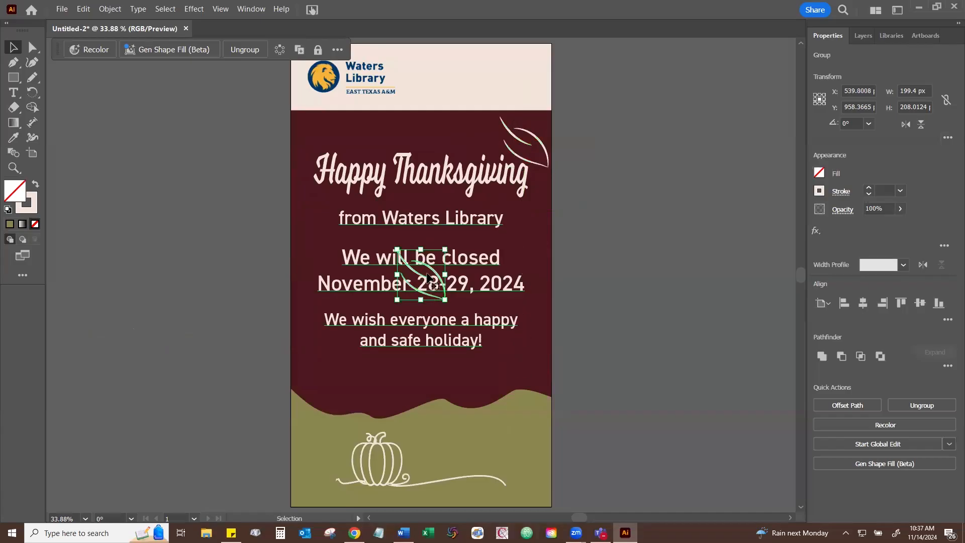
left_click_drag(431, 277, 338, 374)
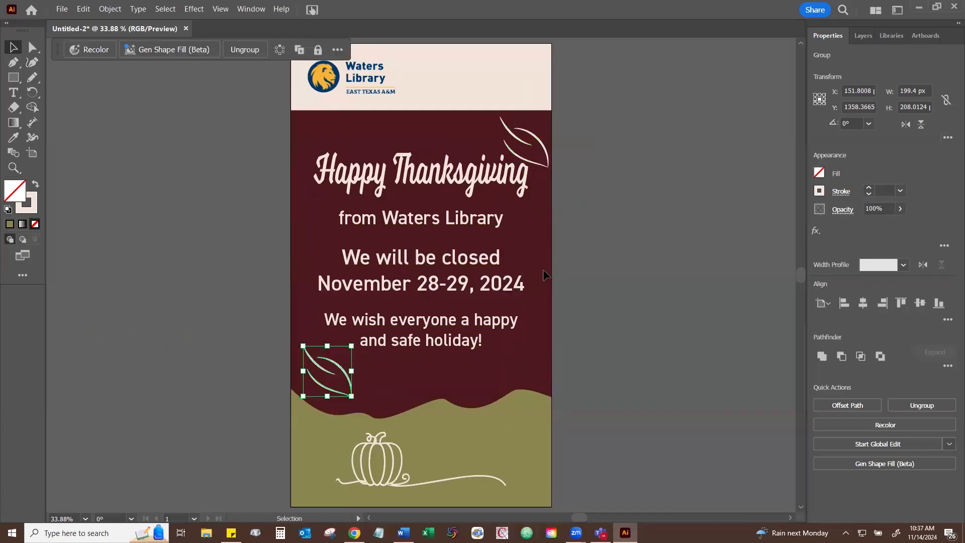
left_click_drag(352, 340, 296, 401)
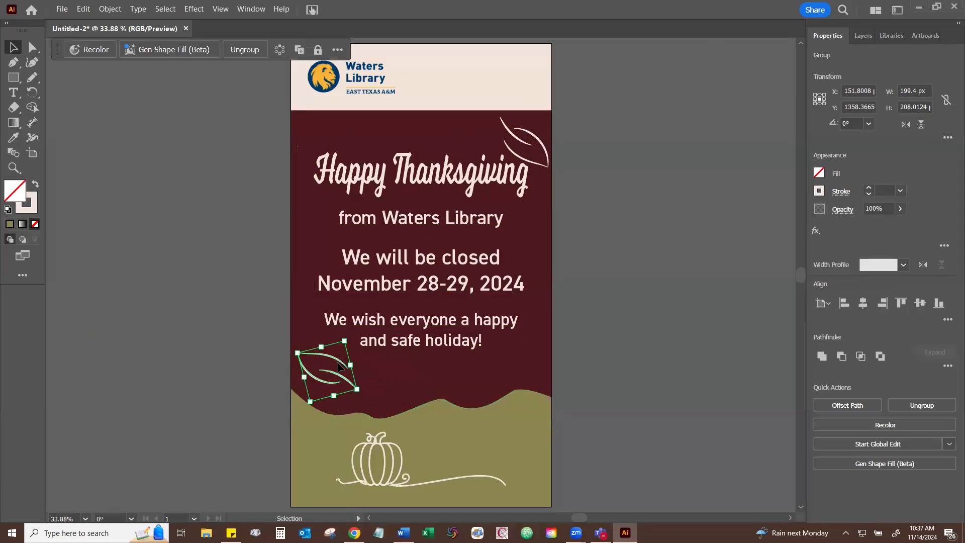
left_click(576, 254)
scroll(537, 257, "up", 1)
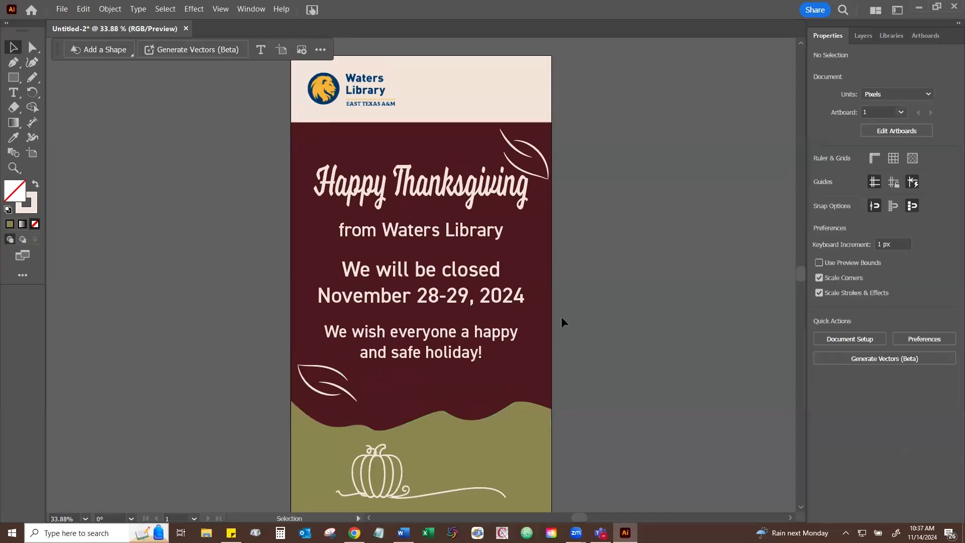